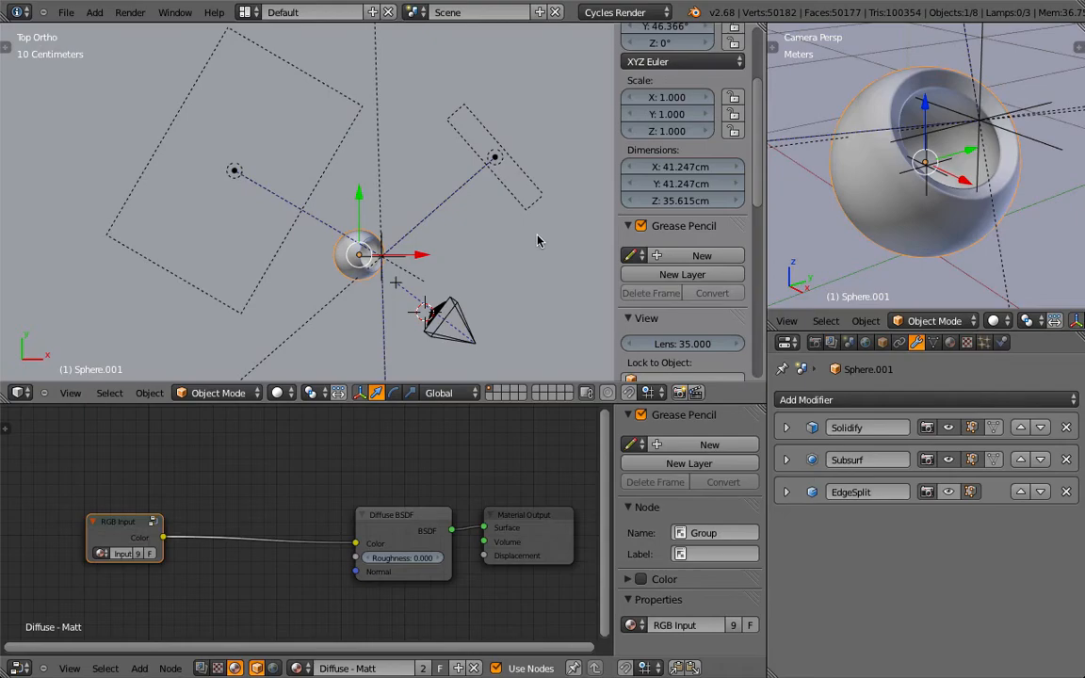
# Examine the scene around the sphere, including the camera position and each of the three area lamps with its emission nodes.
pyautogui.moveTo(537, 241)
pyautogui.mouseDown(button='middle')
pyautogui.moveTo(484, 225)
pyautogui.moveTo(524, 168)
pyautogui.moveTo(494, 152)
pyautogui.mouseUp(button='middle')
pyautogui.scroll(2, 400, 180)
pyautogui.moveTo(378, 187)
pyautogui.mouseDown(button='middle')
pyautogui.moveTo(489, 206)
pyautogui.moveTo(445, 224)
pyautogui.moveTo(341, 224)
pyautogui.moveTo(328, 207)
pyautogui.mouseUp(button='middle')
pyautogui.press('z')
pyautogui.scroll(5, 373, 209)
pyautogui.press('z')
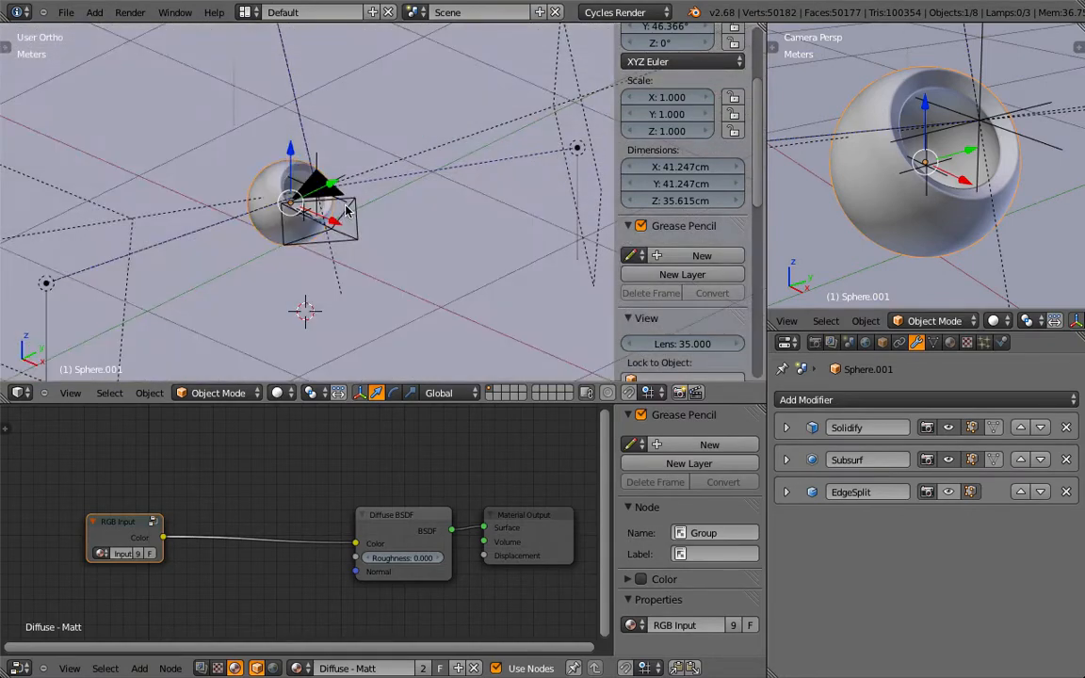
pyautogui.scroll(-3, 325, 209)
pyautogui.rightClick(268, 240)
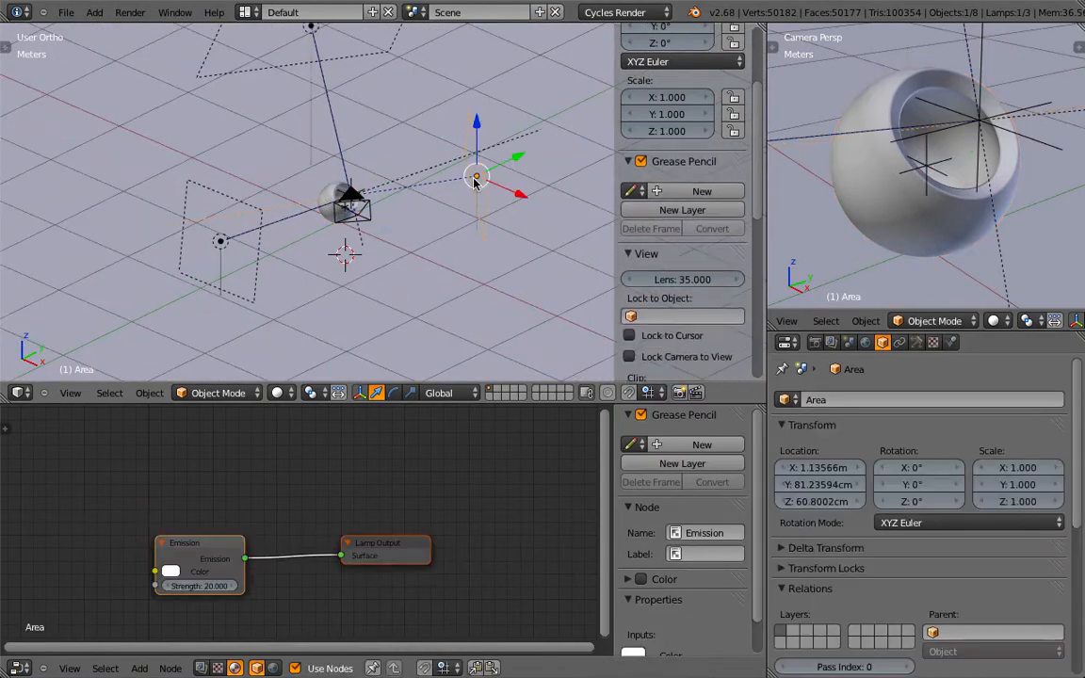
pyautogui.rightClick(233, 221)
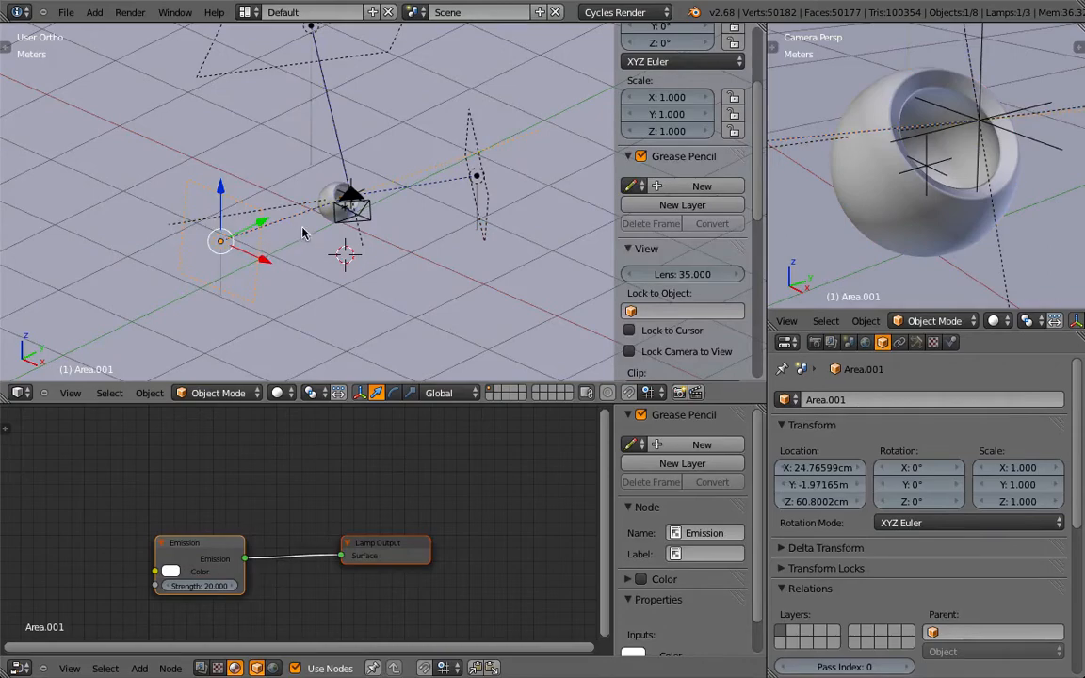
pyautogui.moveTo(395, 213); pyautogui.dragTo(339, 217, button='middle')
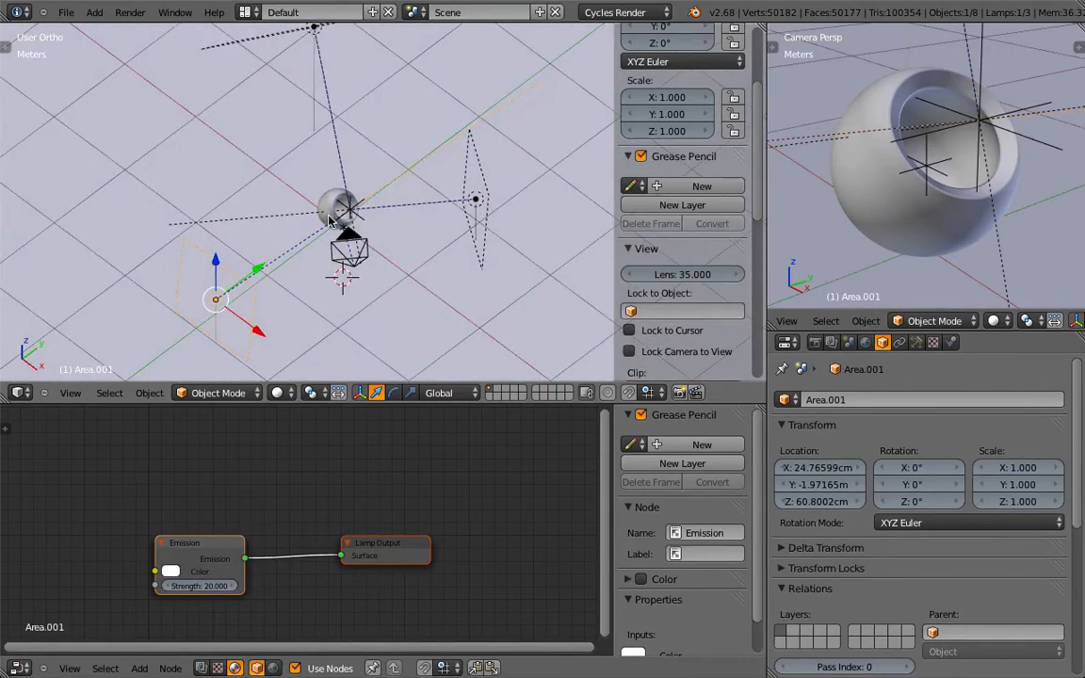
pyautogui.moveTo(281, 165); pyautogui.dragTo(549, 128, button='middle')
pyautogui.rightClick(320, 118)
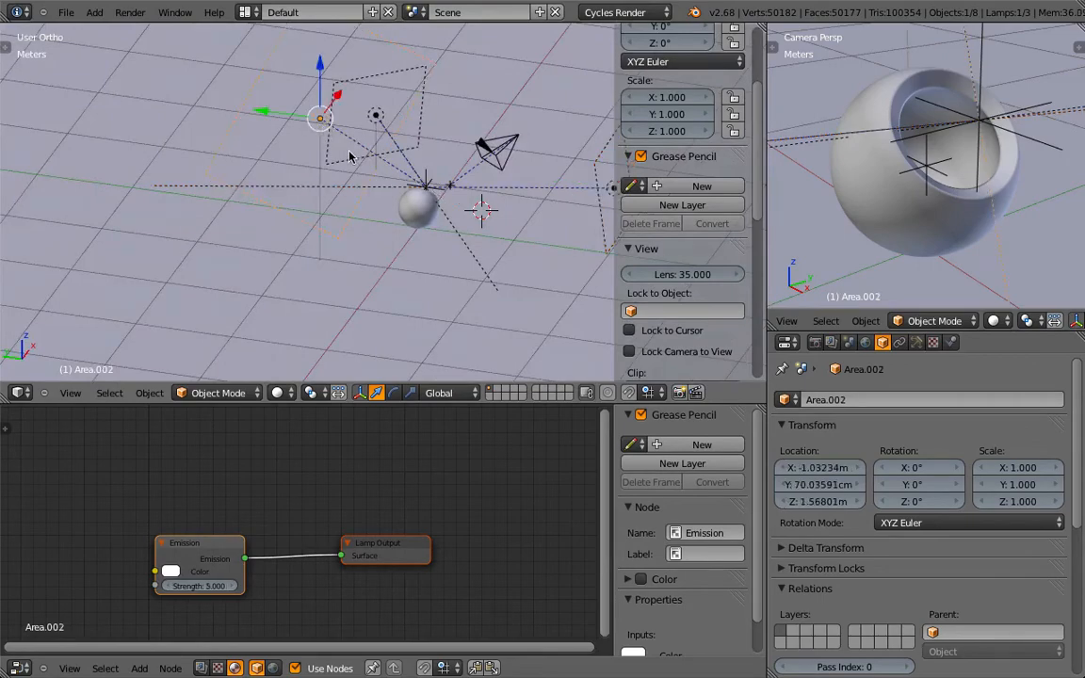
pyautogui.moveTo(361, 176); pyautogui.dragTo(267, 95, button='middle')
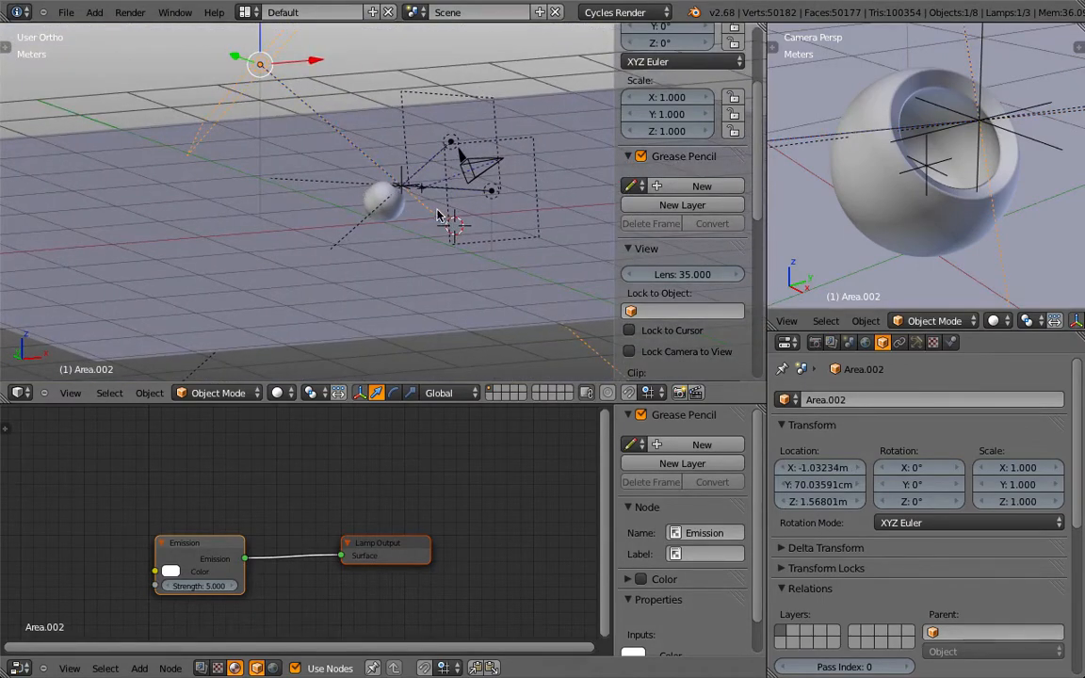
pyautogui.moveTo(393, 188); pyautogui.dragTo(433, 232, button='middle')
# Set the camera view's shading to Rendered and show all of the floor plane's material nodes.
pyautogui.click(997, 320)
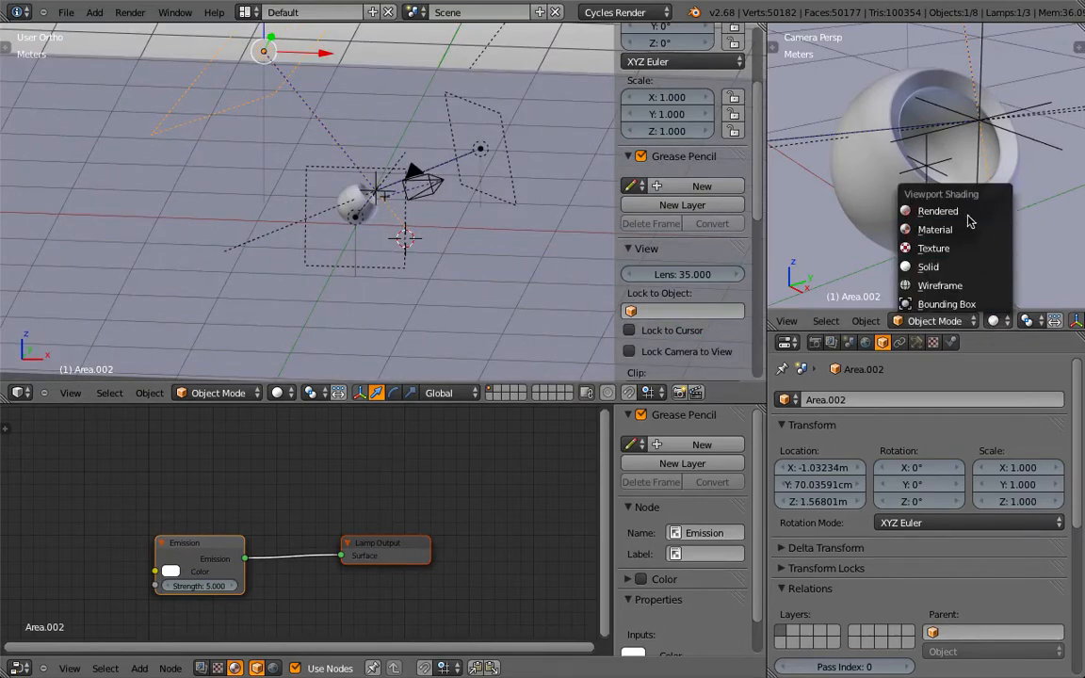
pyautogui.click(904, 213)
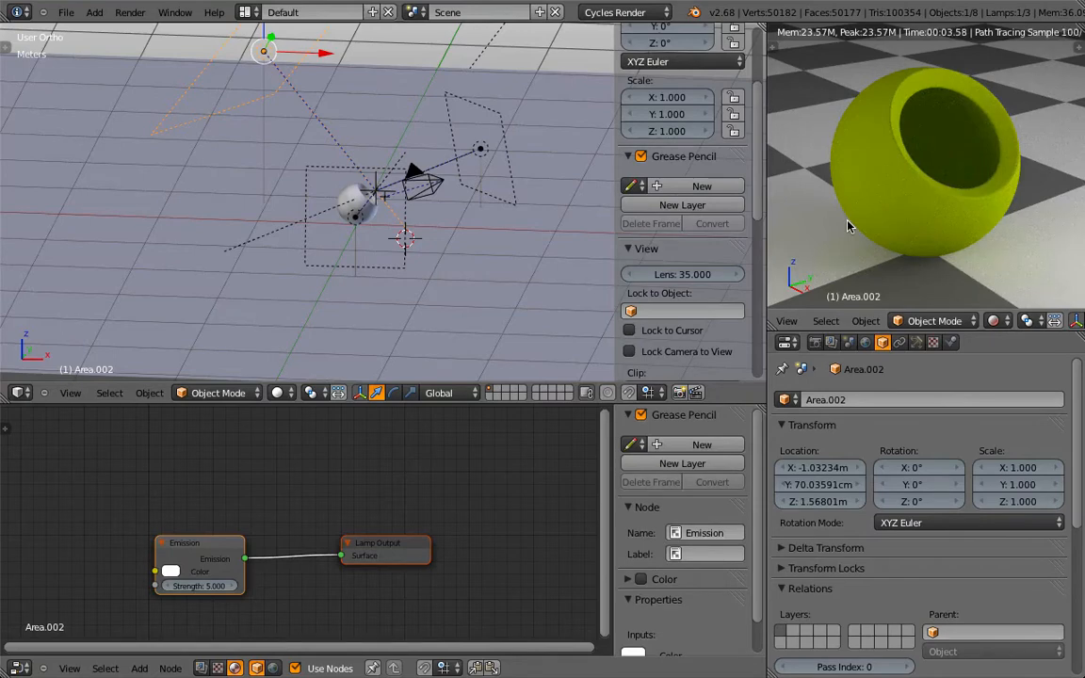
pyautogui.rightClick(543, 289)
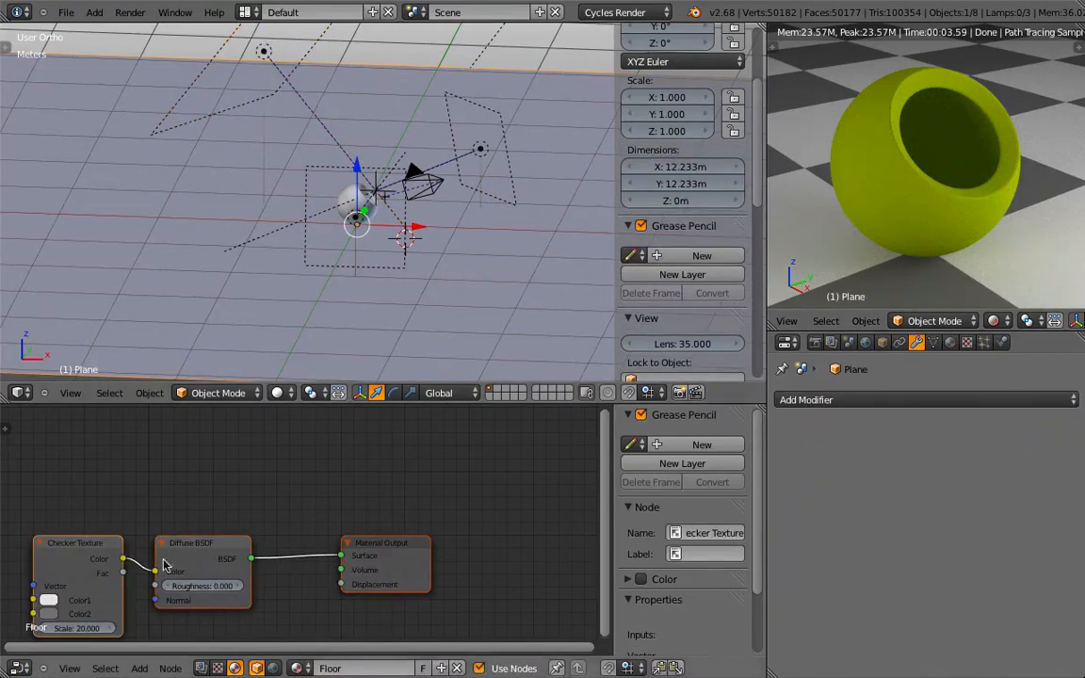
pyautogui.press('Home')
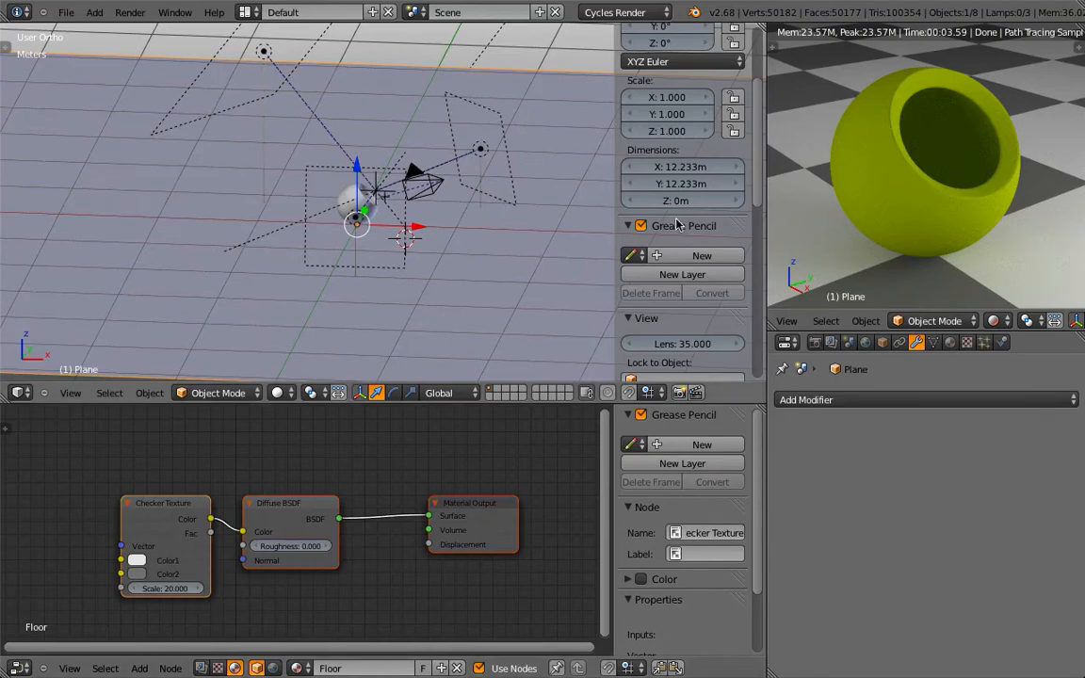
# Select the sphere and move its Diffuse BSDF node a little closer to the RGB Input node.
pyautogui.rightClick(866, 177)
pyautogui.moveTo(463, 532); pyautogui.dragTo(284, 529, button='middle')
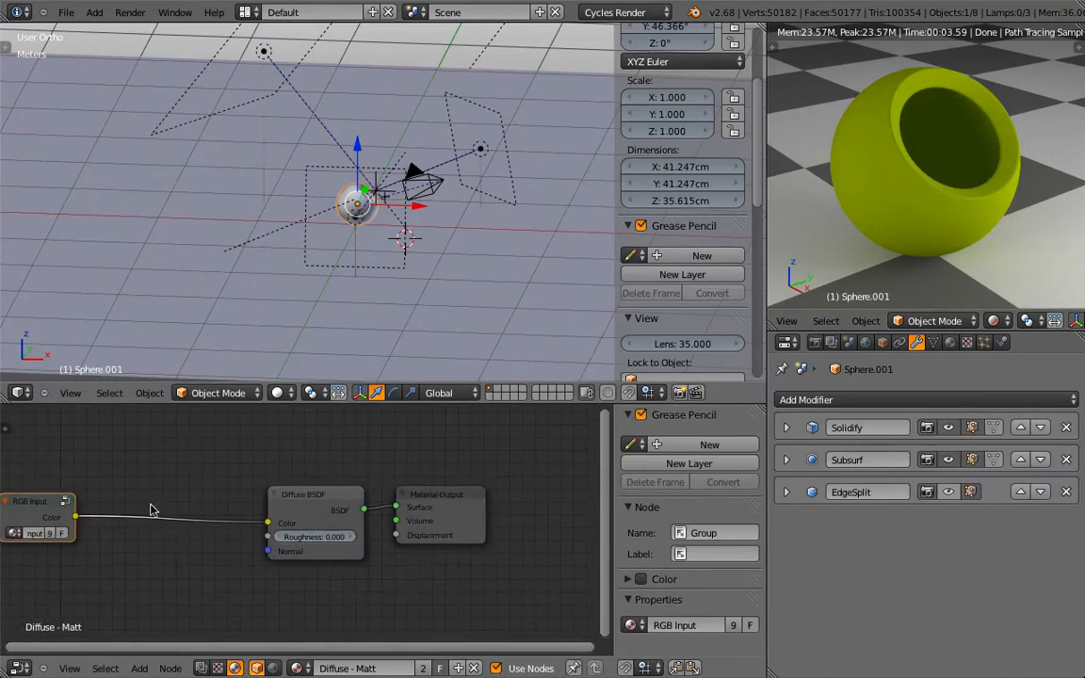
pyautogui.moveTo(309, 504); pyautogui.dragTo(269, 501)
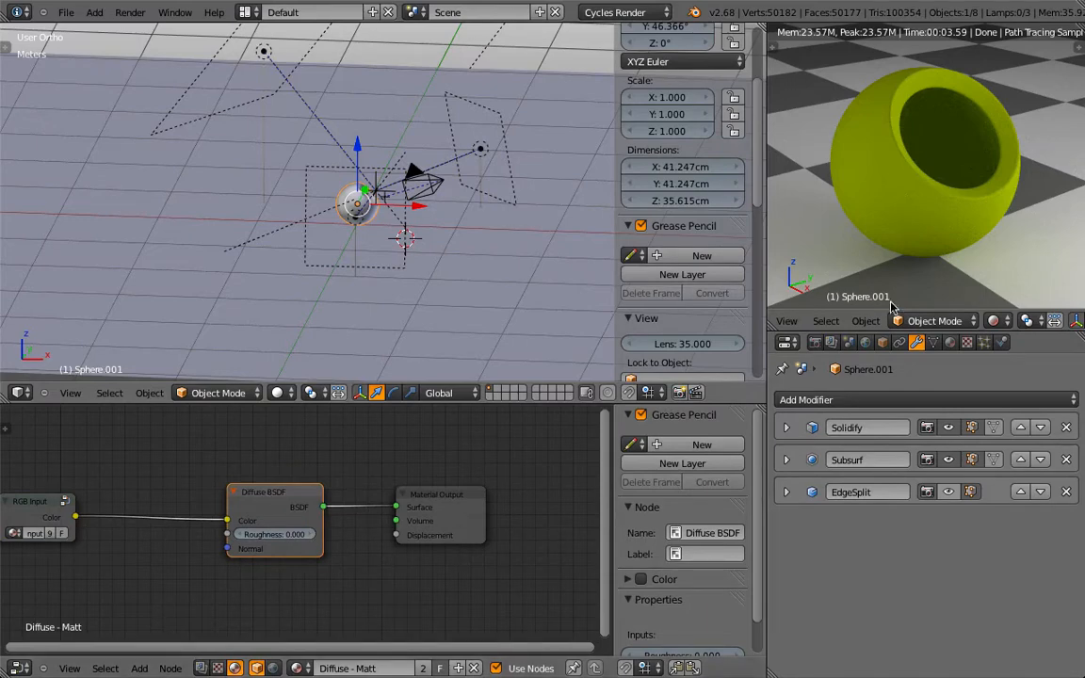
# Show the sphere's material settings with the Surface section collapsed and bring its whole node chain into view.
pyautogui.click(951, 342)
pyautogui.scroll(-1, 870, 494)
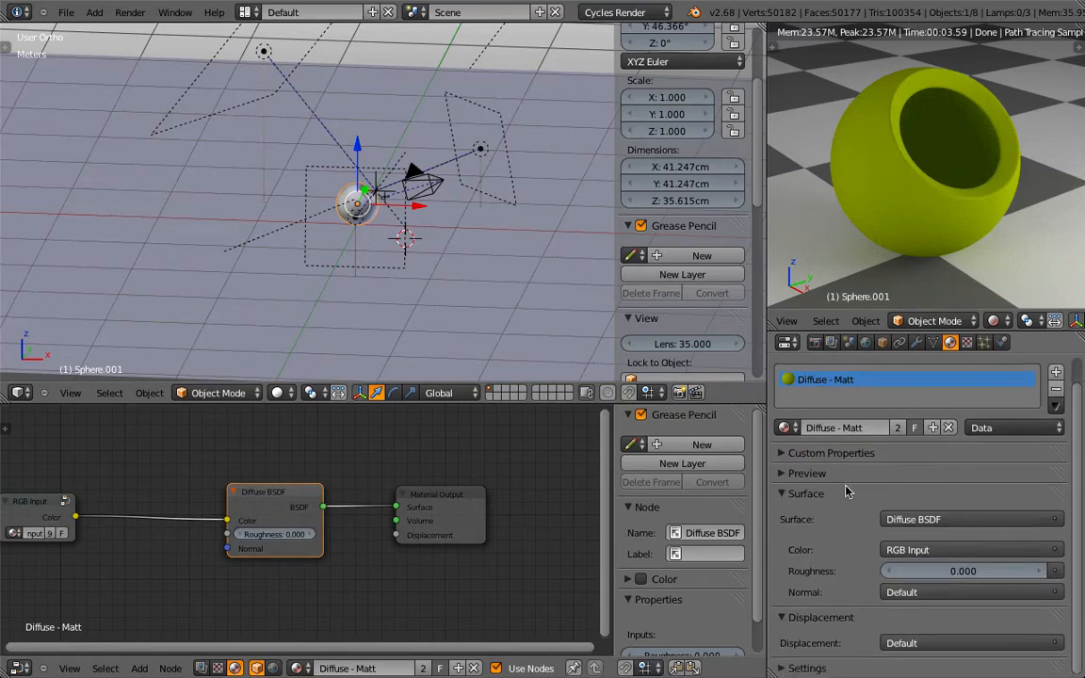
pyautogui.click(801, 493)
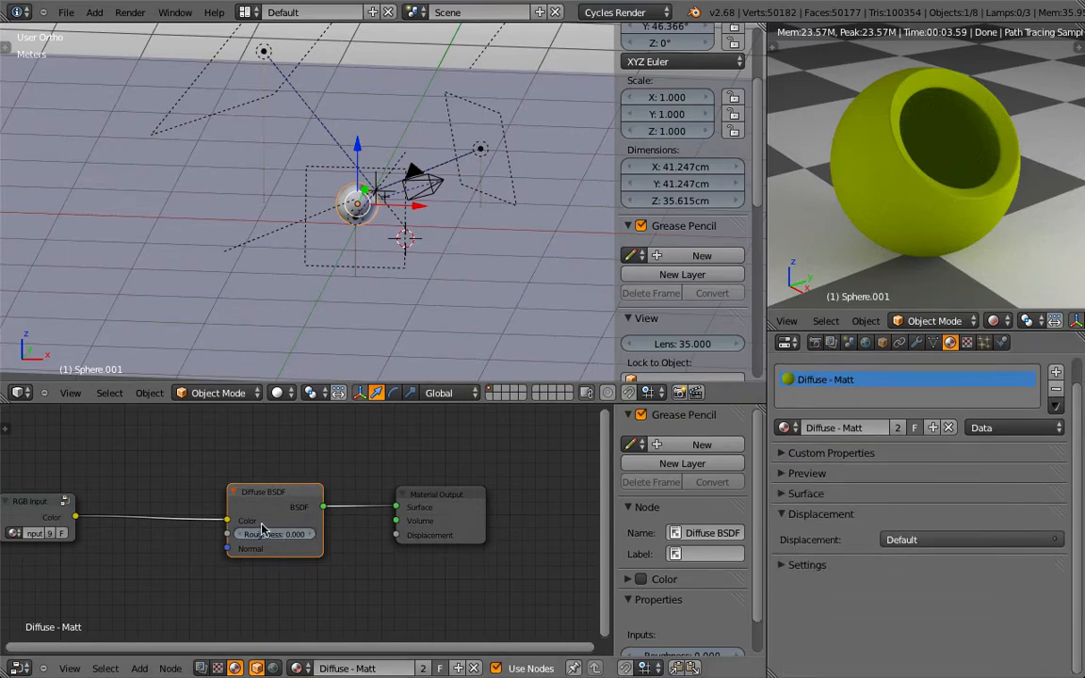
pyautogui.moveTo(233, 521); pyautogui.dragTo(289, 509, button='middle')
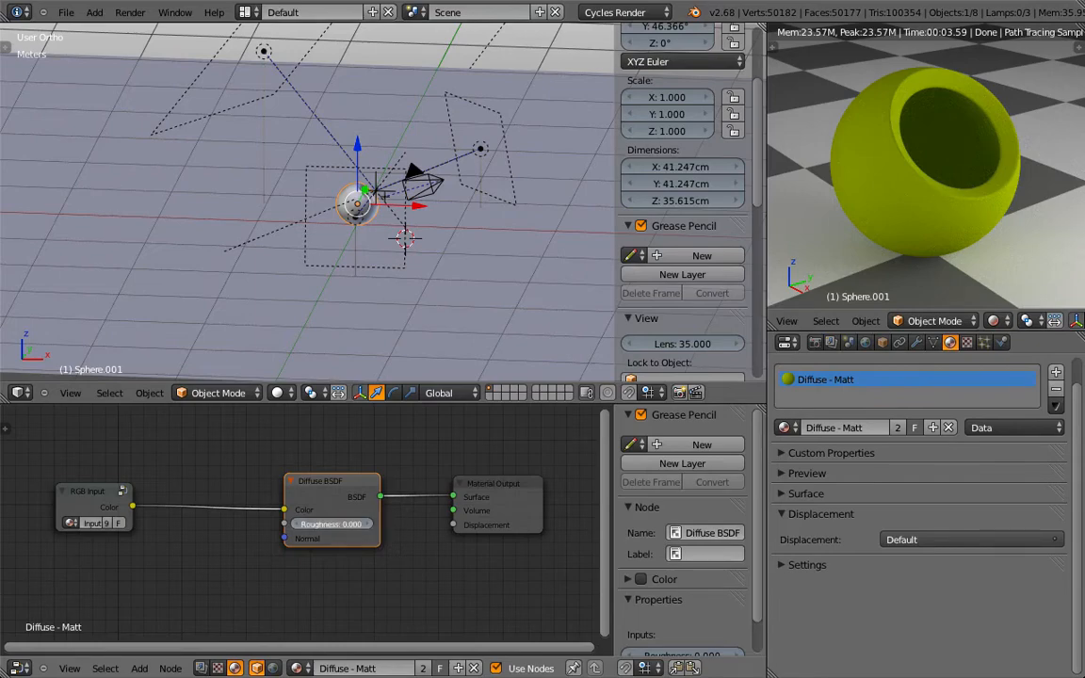
# Compare the Diffuse BSDF at roughness 1.000 and 0.000 twice, ending at 0.000.
pyautogui.moveTo(335, 530); pyautogui.dragTo(439, 530)
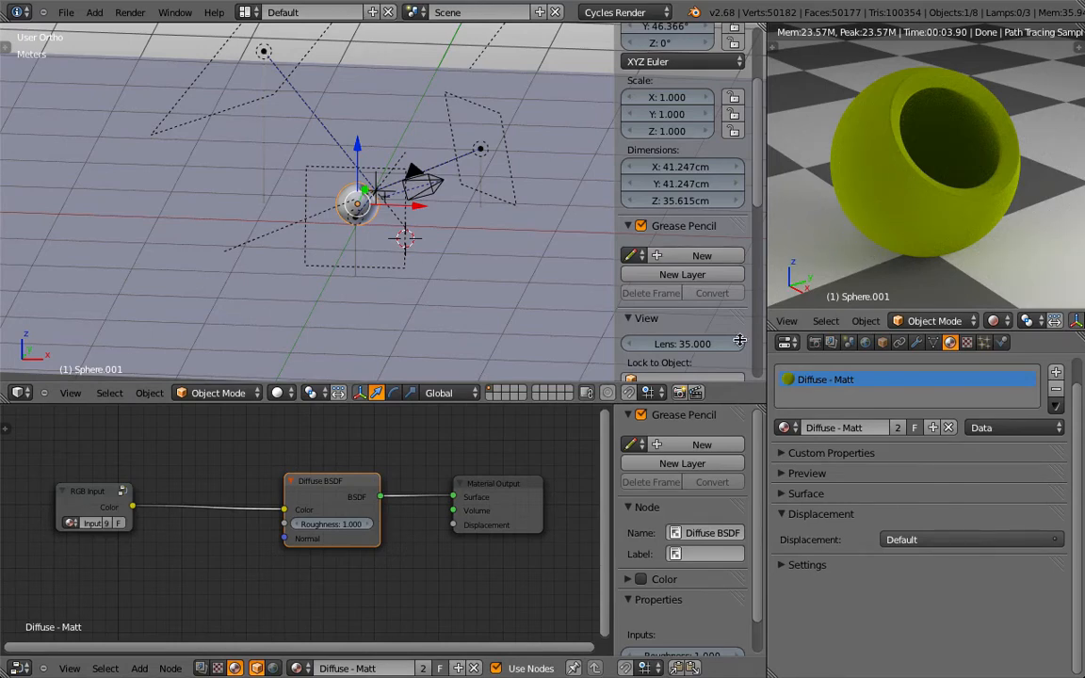
pyautogui.moveTo(343, 525); pyautogui.dragTo(244, 524)
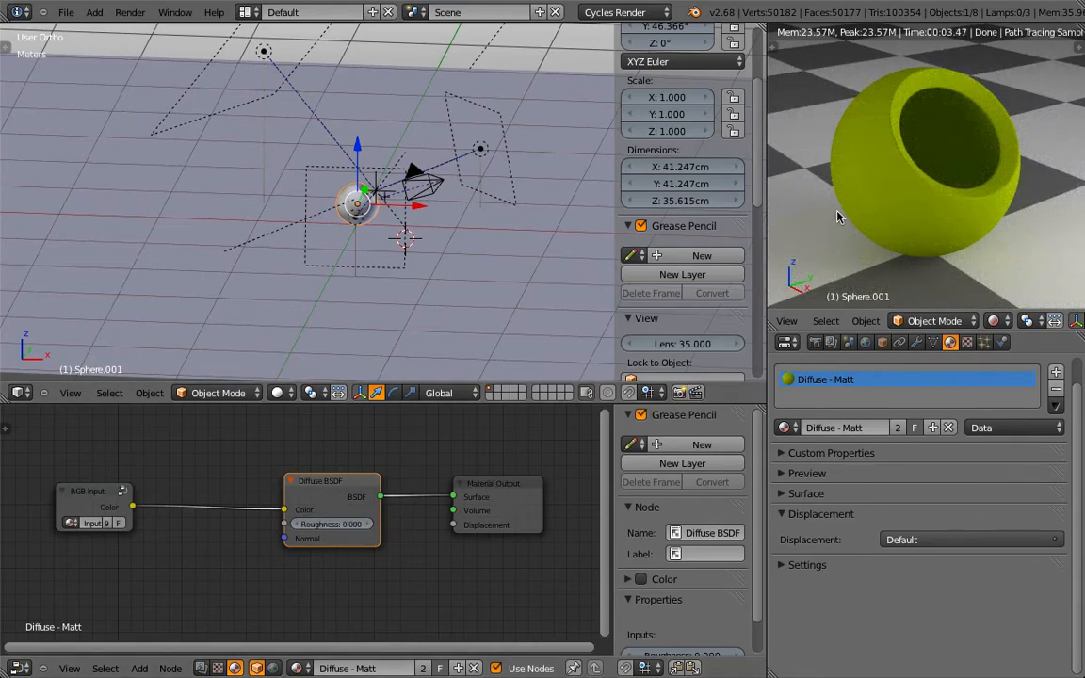
pyautogui.moveTo(326, 525); pyautogui.dragTo(424, 524)
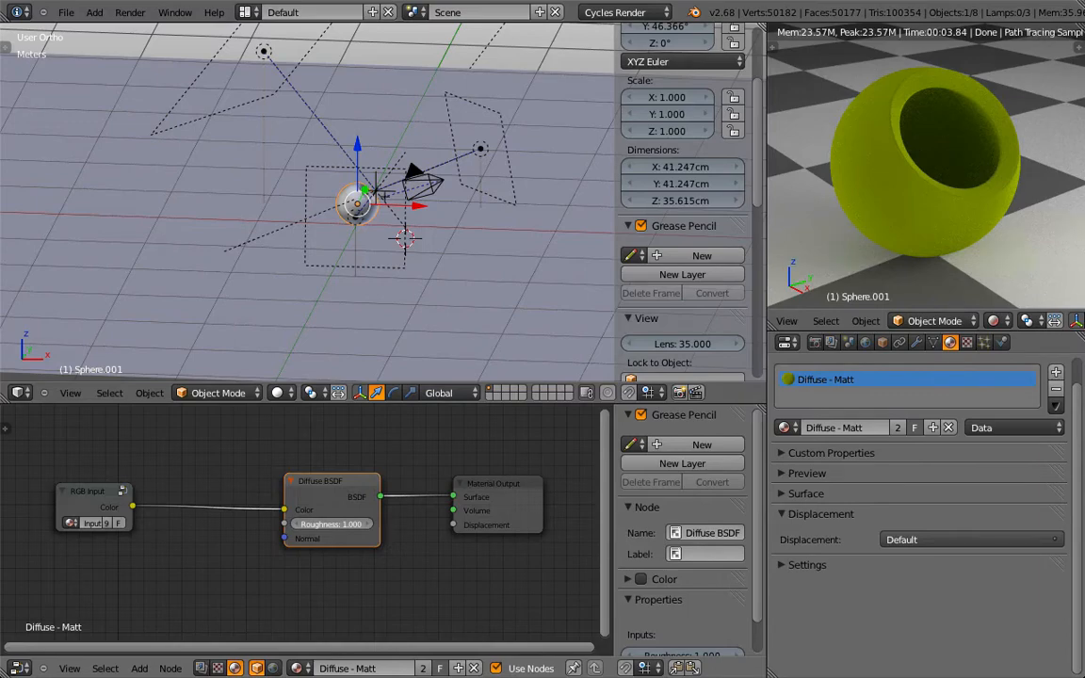
pyautogui.moveTo(424, 525); pyautogui.dragTo(325, 526)
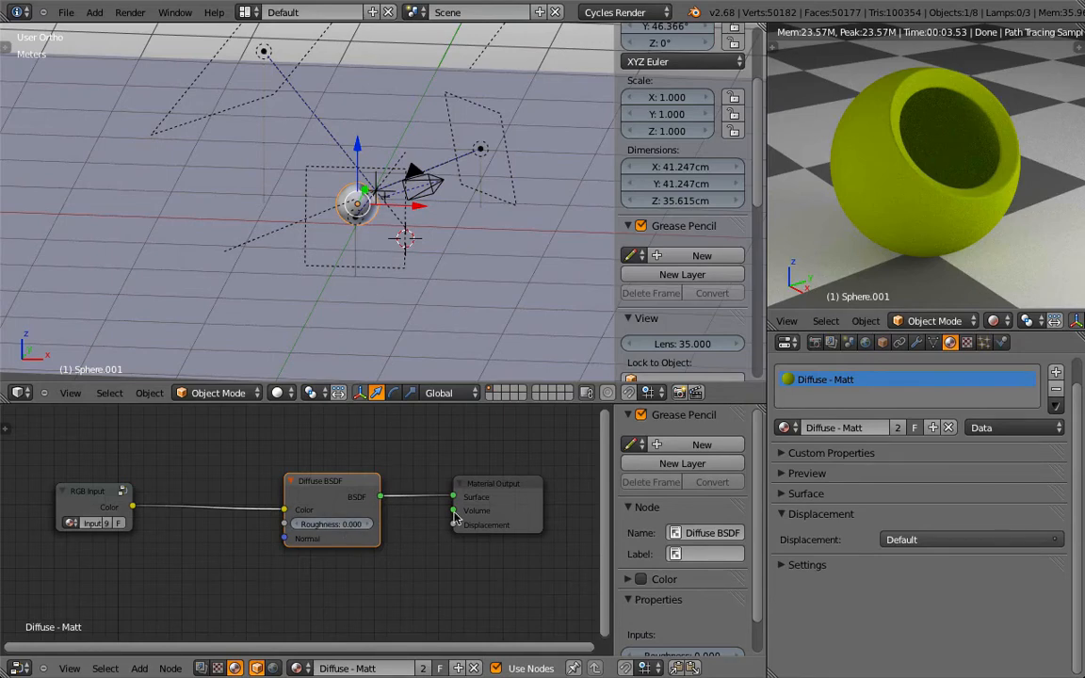
# Assign the Diffuse Glossy material to the sphere and move its Material Output node closer to the Glossy BSDF.
pyautogui.click(784, 427)
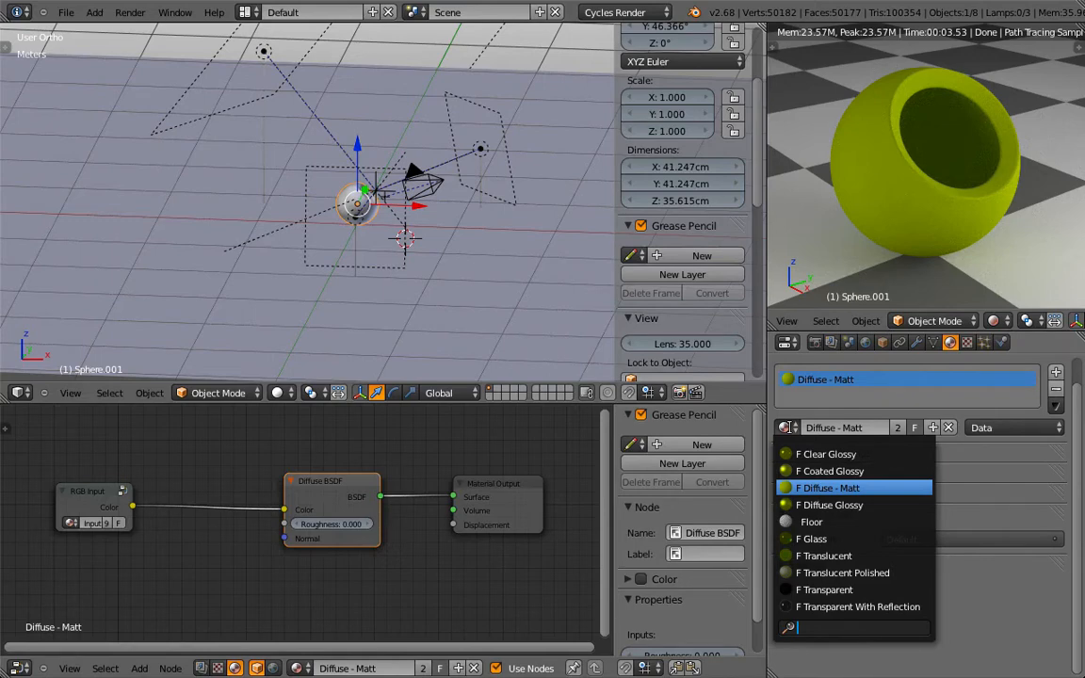
pyautogui.click(866, 507)
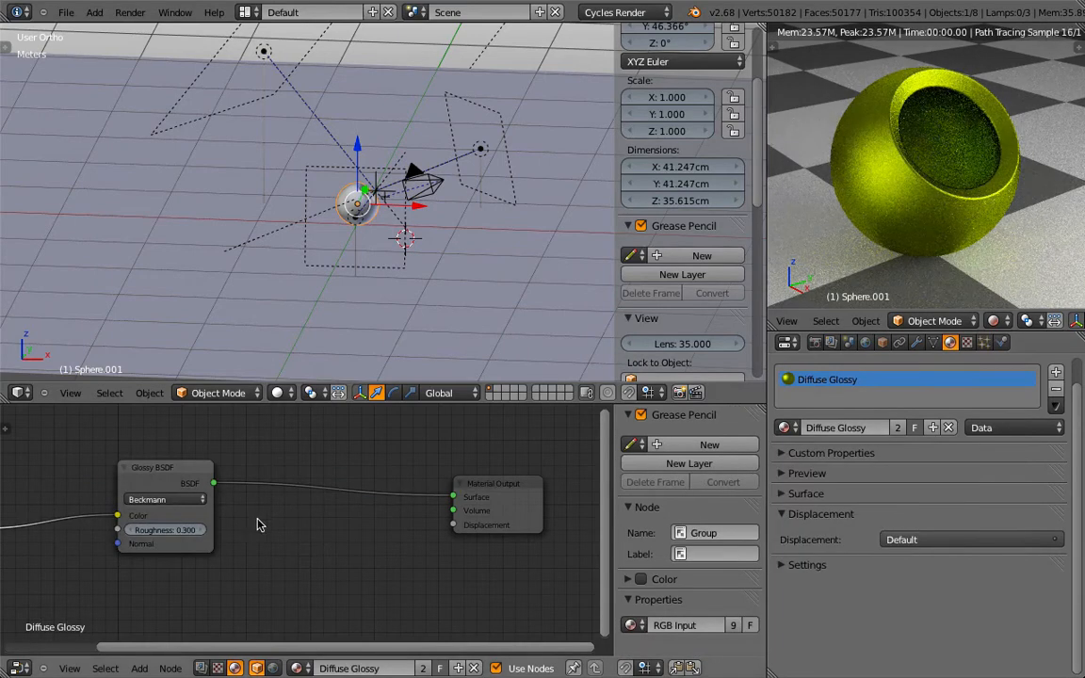
pyautogui.scroll(-2, 260, 526)
pyautogui.moveTo(257, 531); pyautogui.dragTo(368, 508, button='middle')
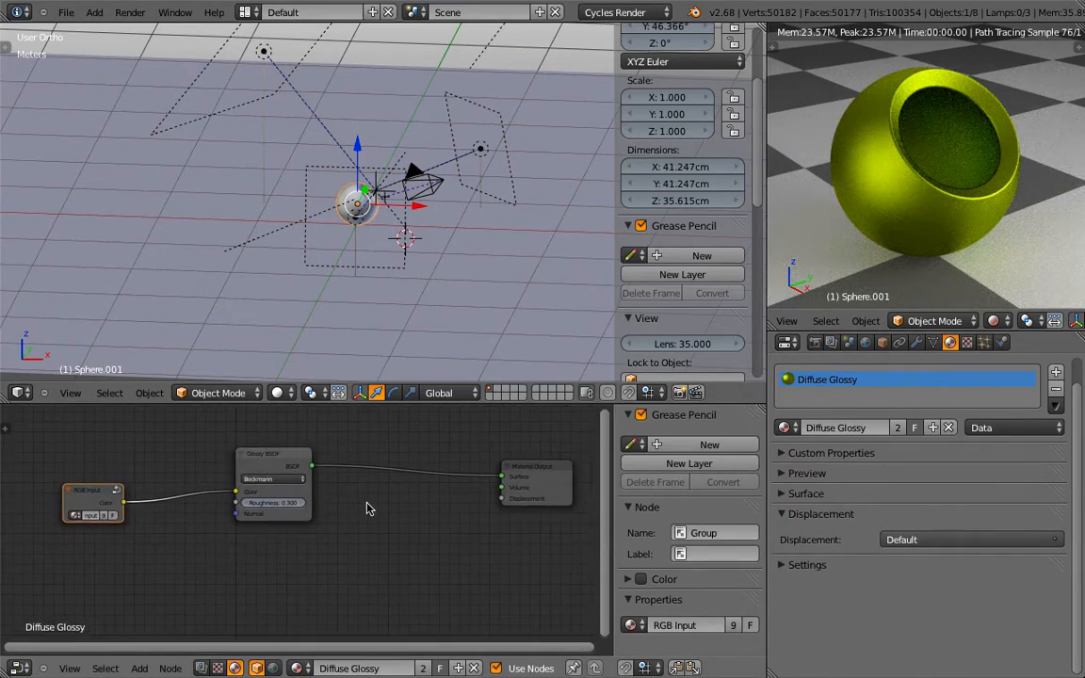
pyautogui.moveTo(555, 484); pyautogui.dragTo(424, 470)
pyautogui.moveTo(315, 472); pyautogui.dragTo(397, 505, button='middle')
pyautogui.scroll(1, 390, 500)
pyautogui.click(321, 486)
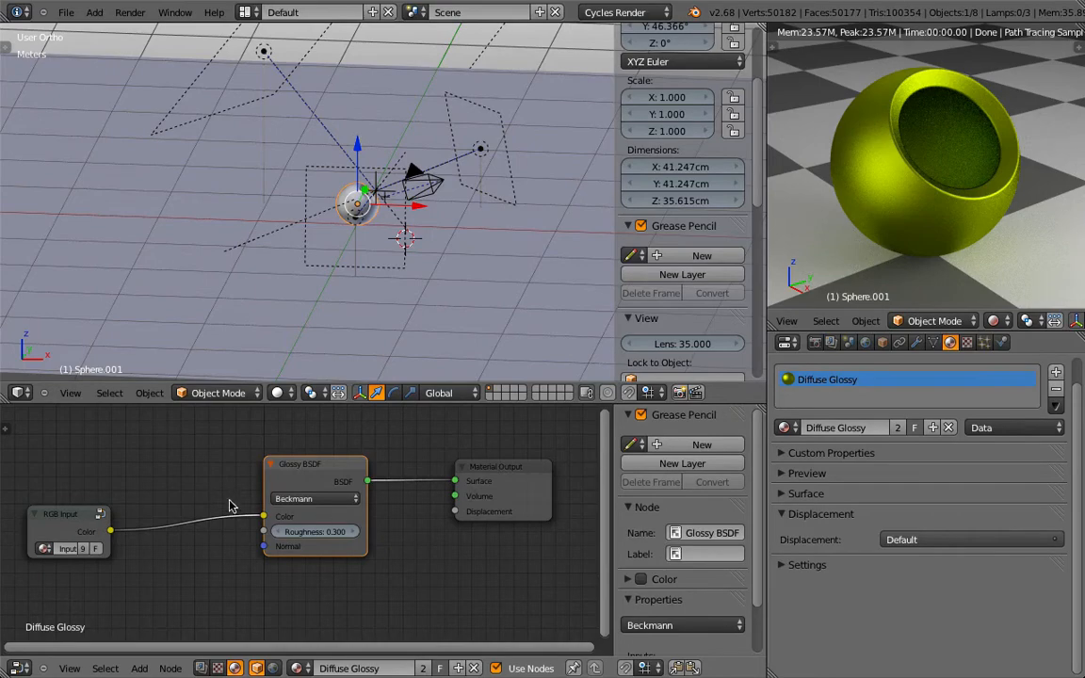
# Unlink and relink the RGB Input to the Glossy BSDF's Color, and try roughness 0.100 before restoring 0.300.
pyautogui.moveTo(262, 517); pyautogui.dragTo(188, 534)
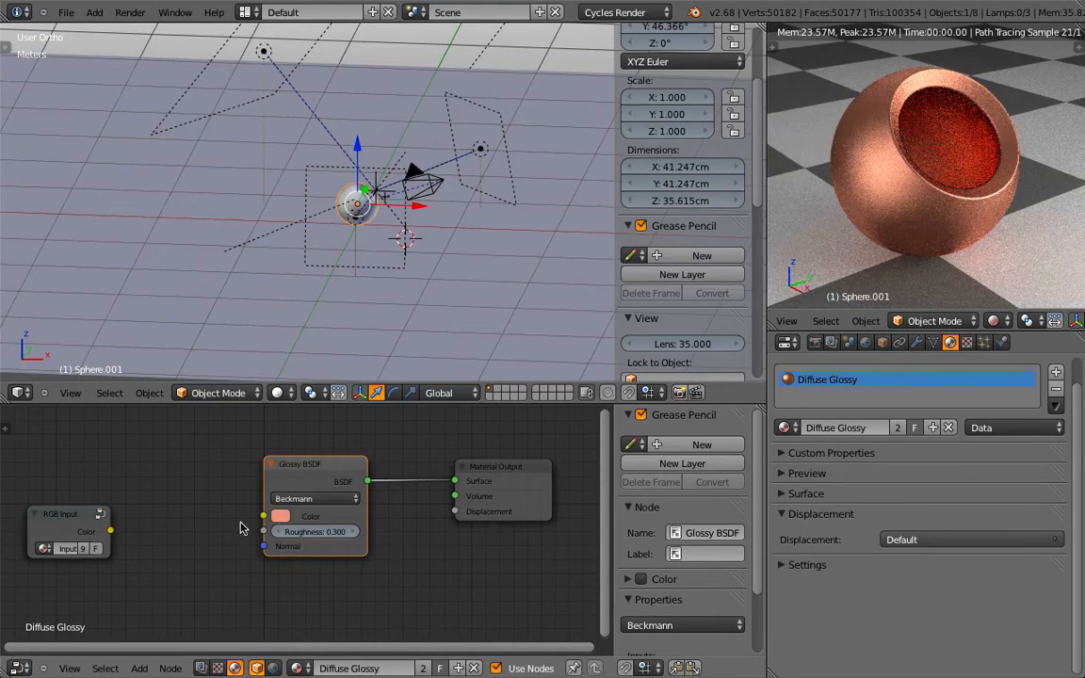
pyautogui.moveTo(111, 534); pyautogui.dragTo(262, 518)
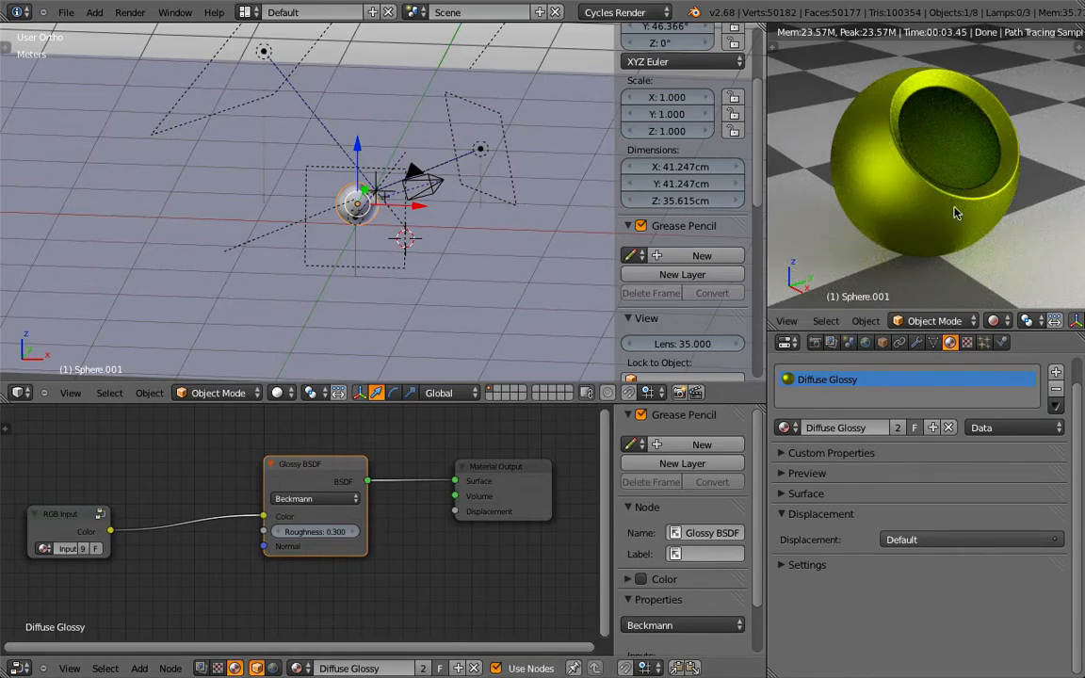
pyautogui.moveTo(322, 536); pyautogui.dragTo(265, 536)
pyautogui.click(354, 531)
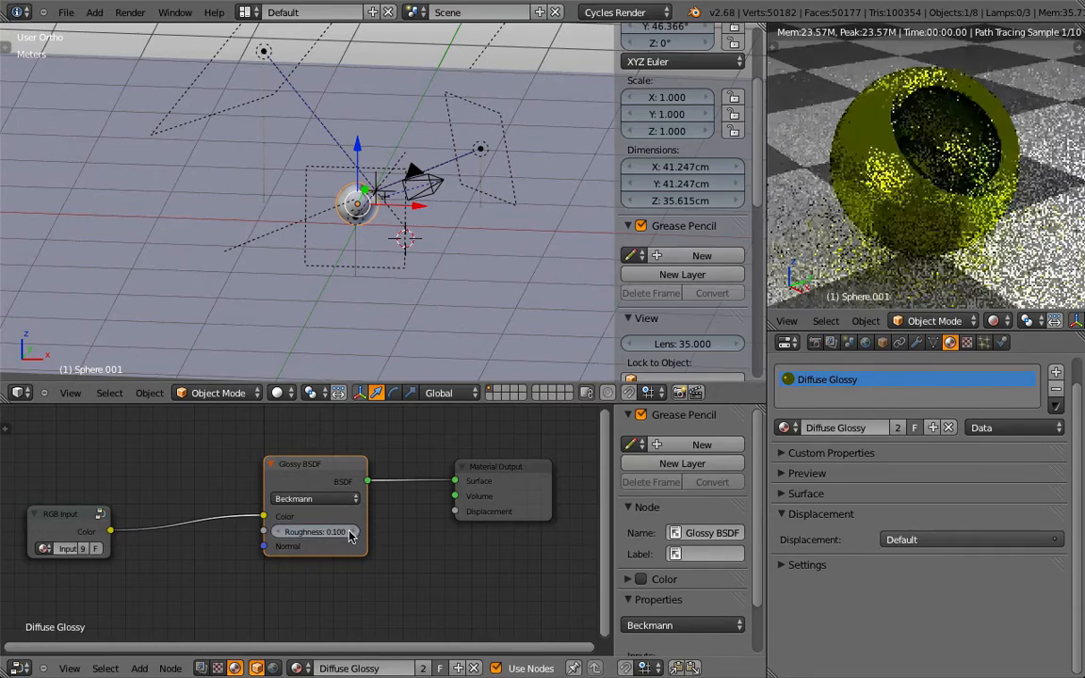
pyautogui.click(354, 530)
pyautogui.click(355, 531)
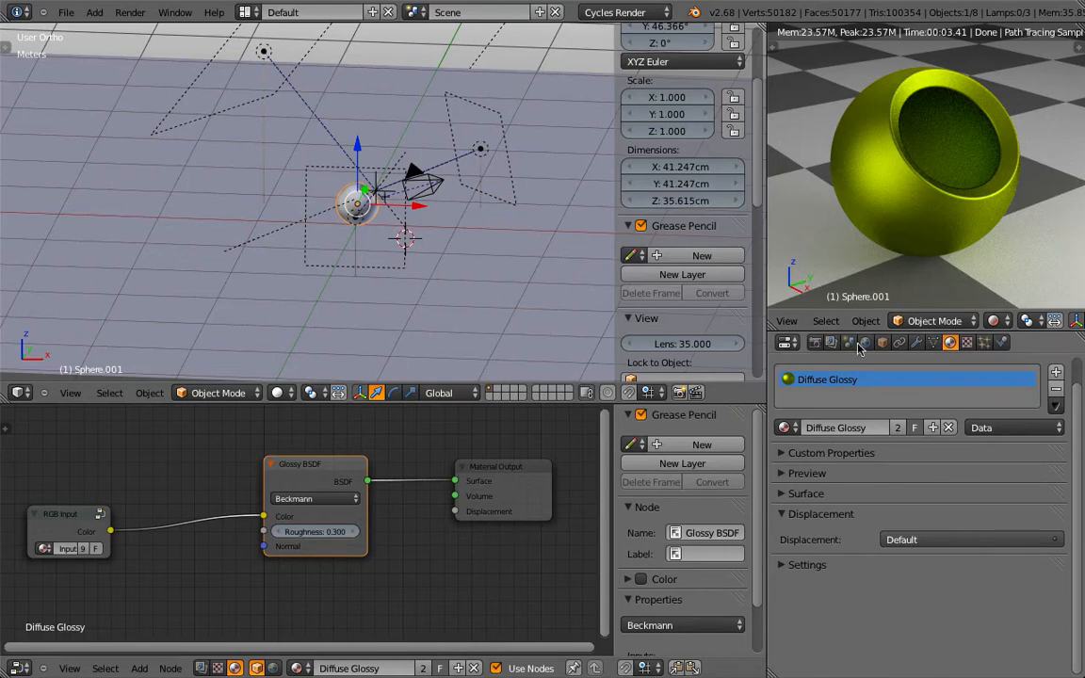
# Assign the Clear Glossy material to the sphere and set its Glossy BSDF roughness to 0.000.
pyautogui.click(784, 428)
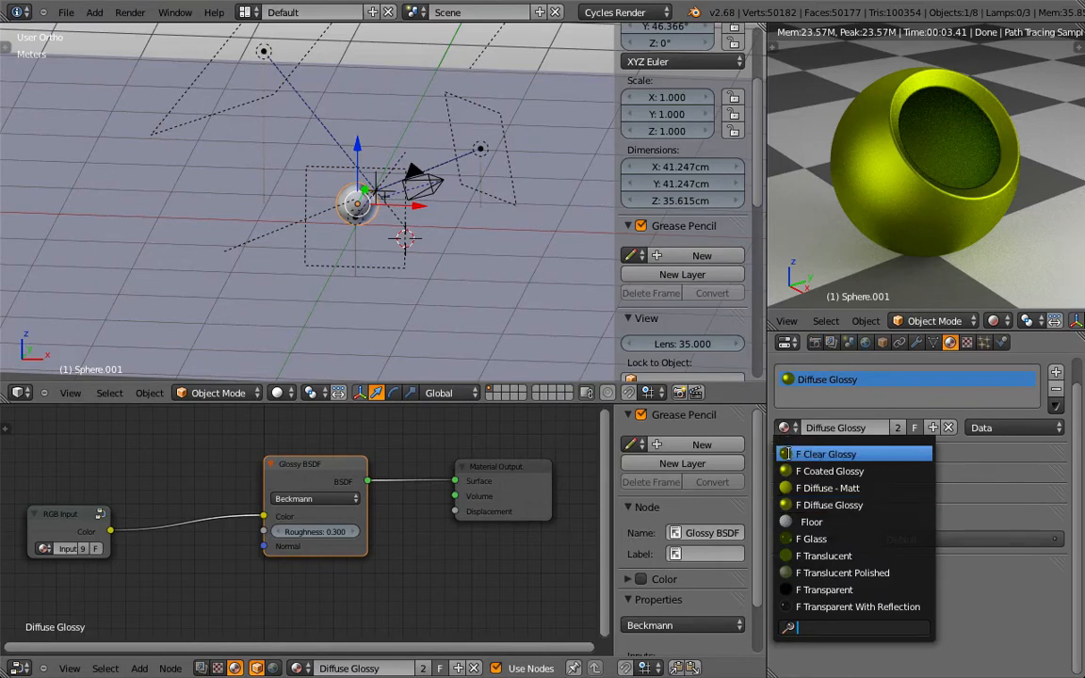
pyautogui.click(786, 454)
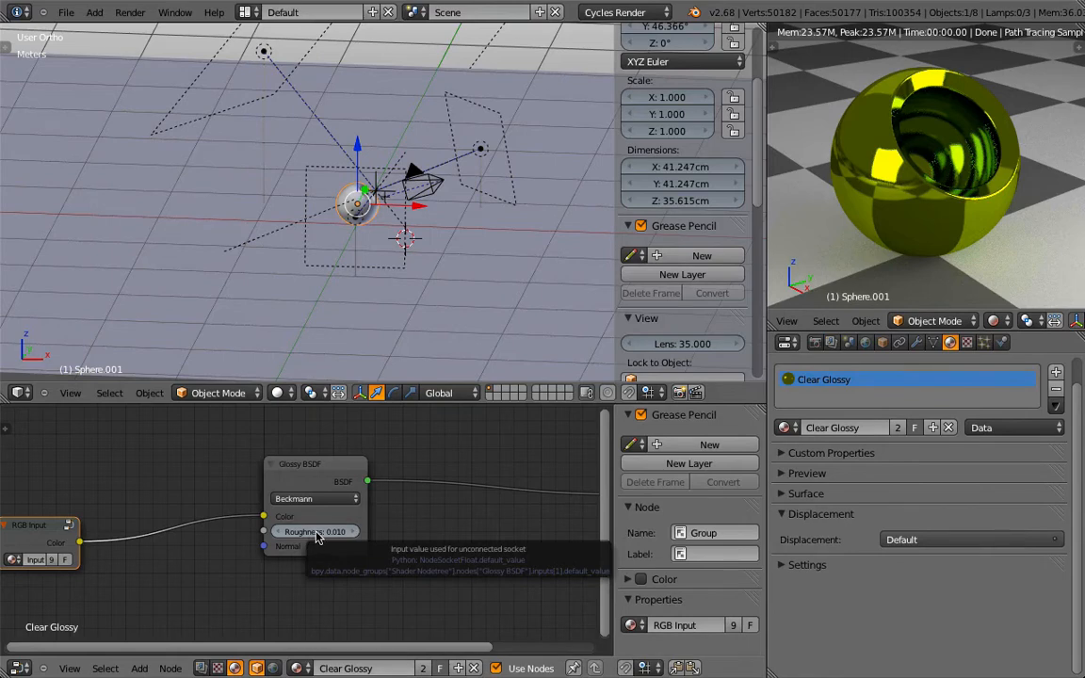
pyautogui.moveTo(316, 536); pyautogui.dragTo(319, 536)
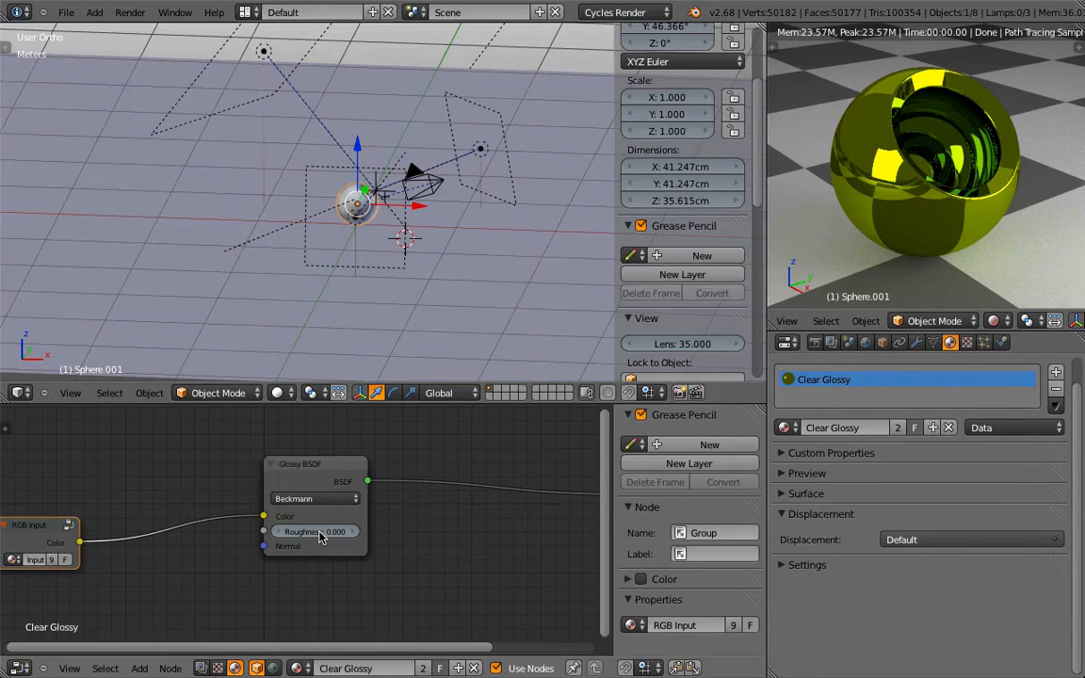
# Try roughness values of 0.05 and 0.02 on the Clear Glossy material's Glossy BSDF, and settle on 0.01.
pyautogui.click(355, 533)
pyautogui.write('0.0.051')
pyautogui.press('Return')
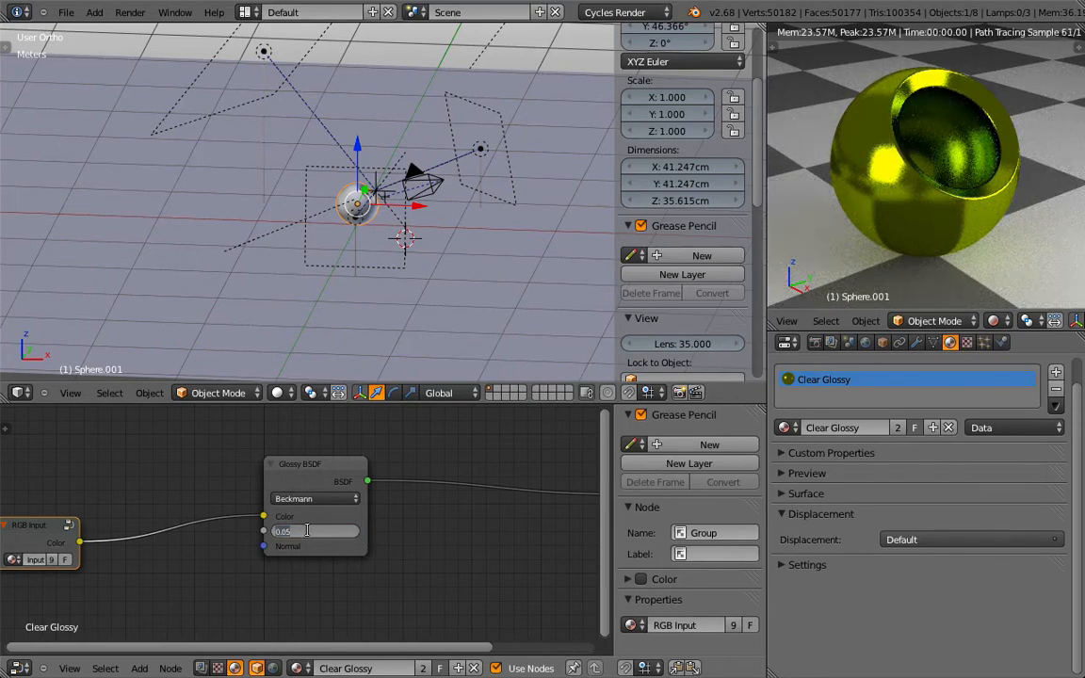
pyautogui.write('0.0')
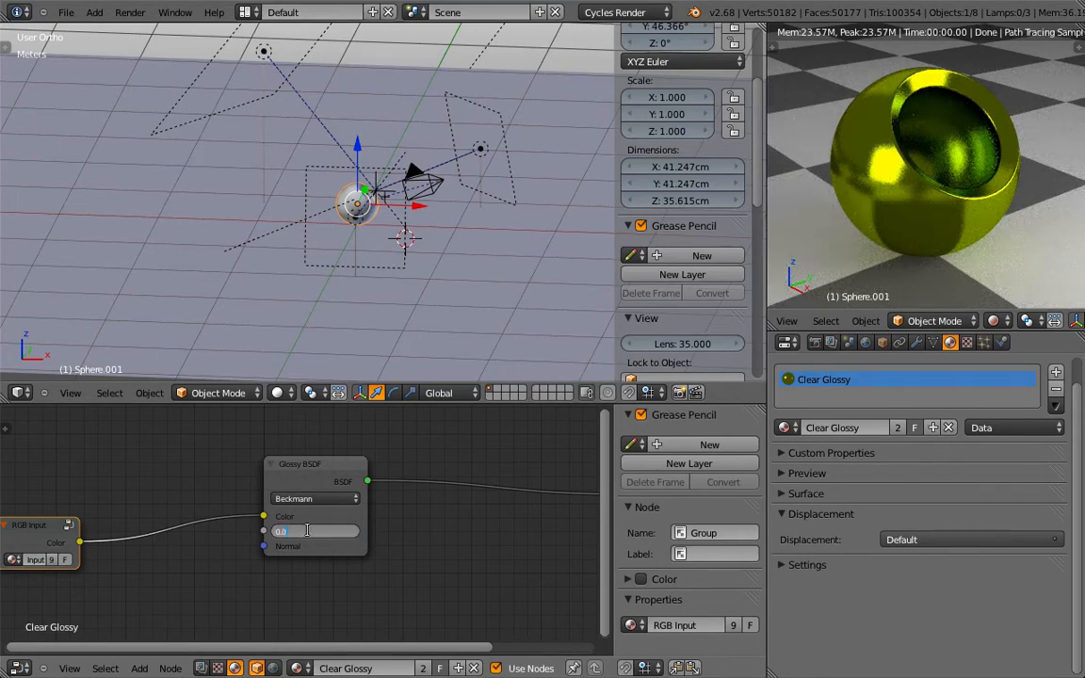
pyautogui.write('2')
pyautogui.press('Return')
pyautogui.click(307, 531)
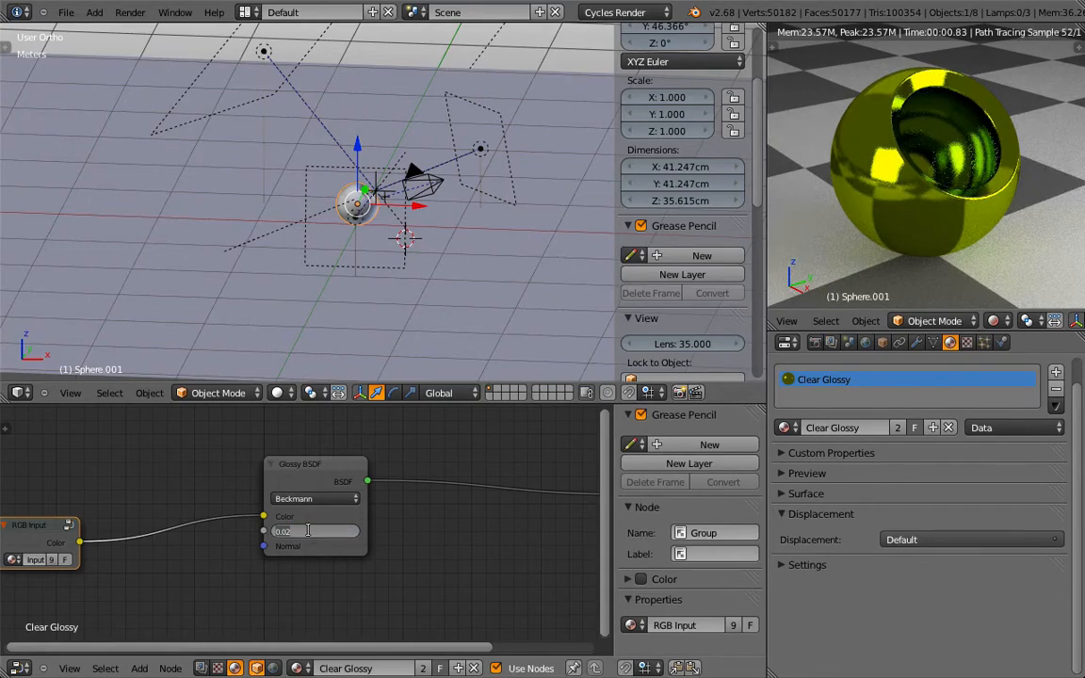
pyautogui.write('0.01')
pyautogui.press('Return')
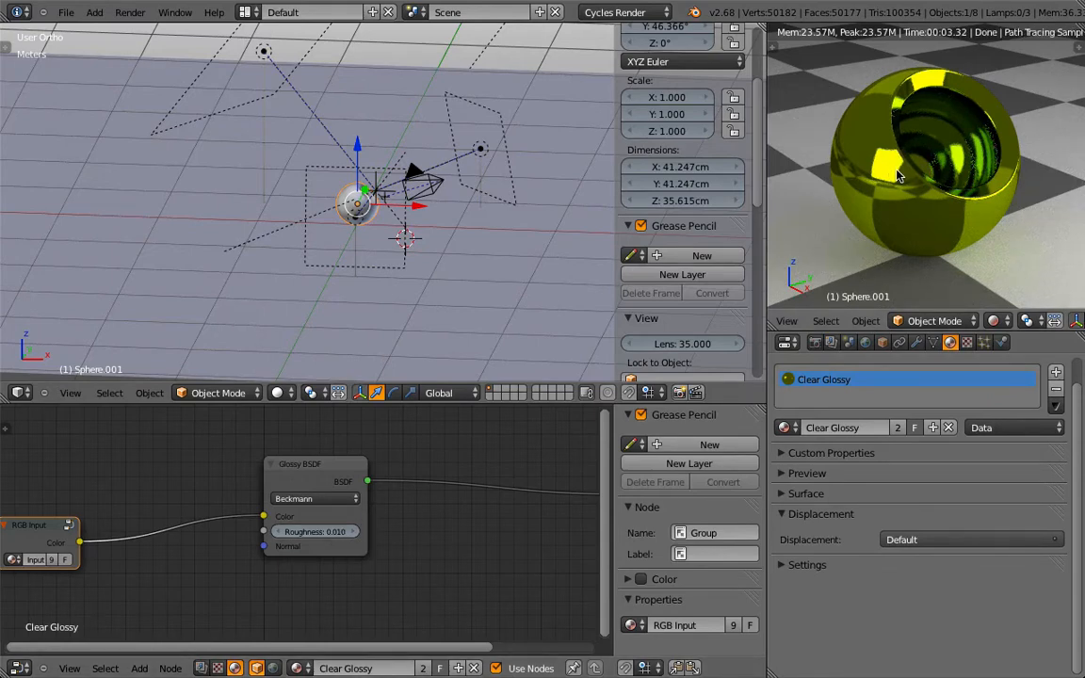
# Set the roughness of the Clear Glossy material's Glossy BSDF to 0.005.
pyautogui.click(328, 531)
pyautogui.write('0')
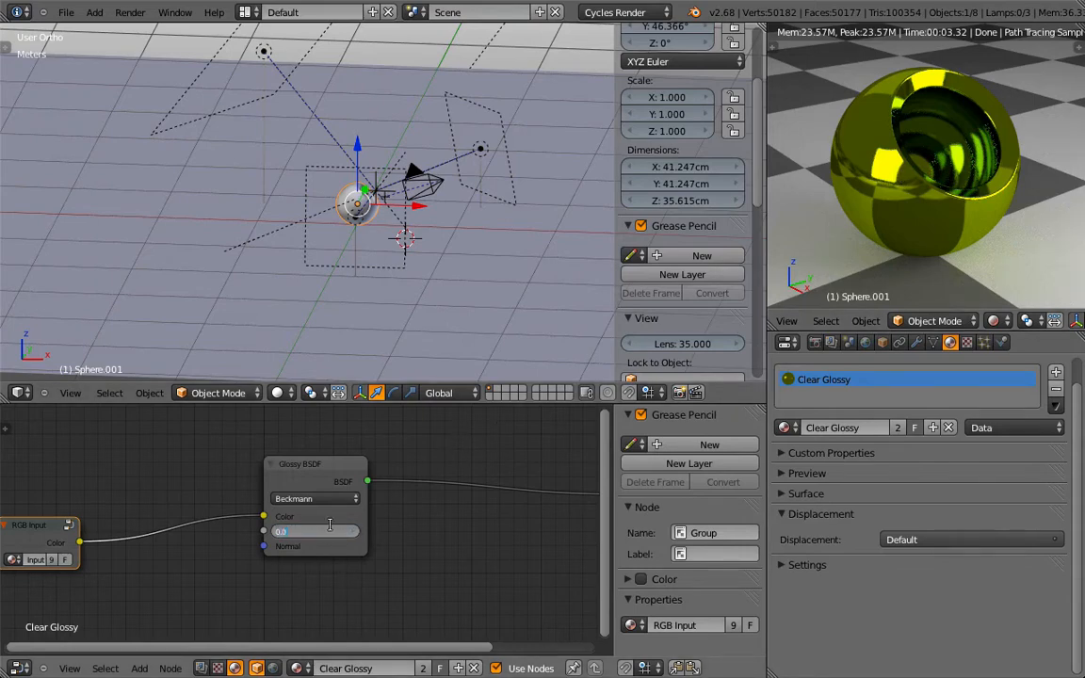
pyautogui.write('.005')
pyautogui.press('Return')
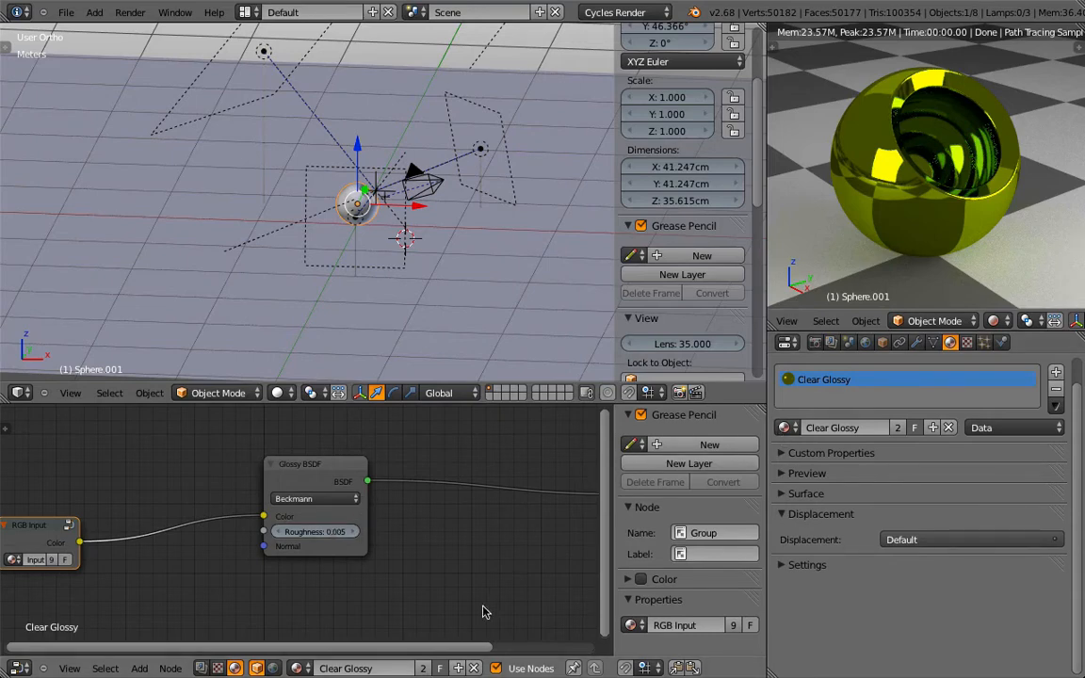
# Assign the Coated Glossy material to the sphere and enlarge the node editor to show its whole node tree.
pyautogui.click(297, 668)
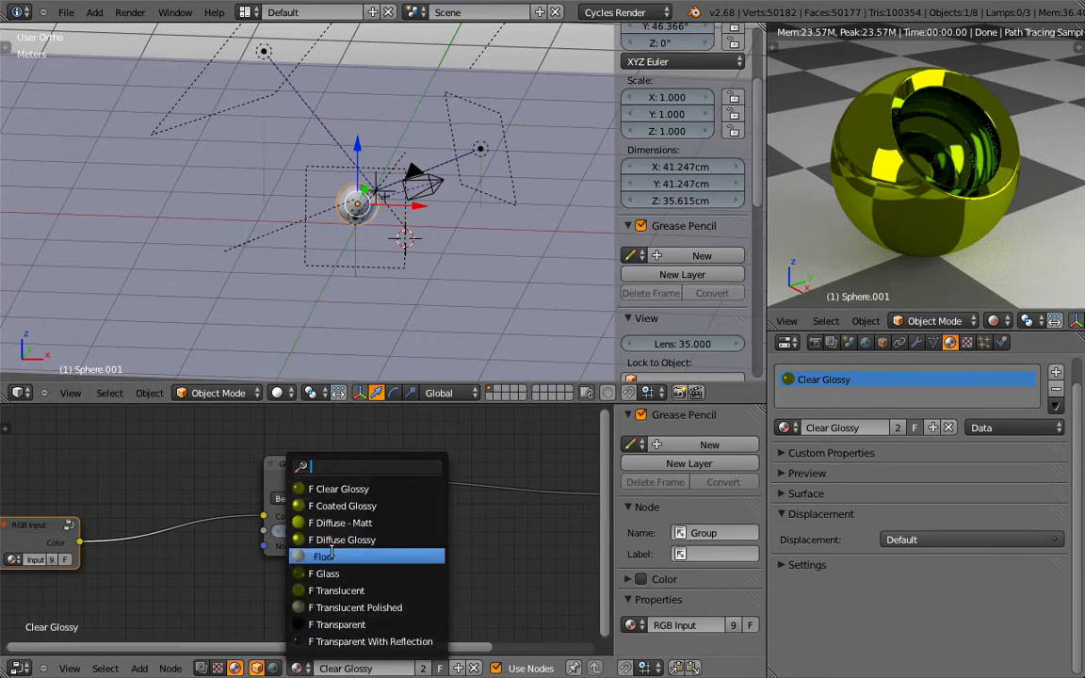
pyautogui.click(402, 506)
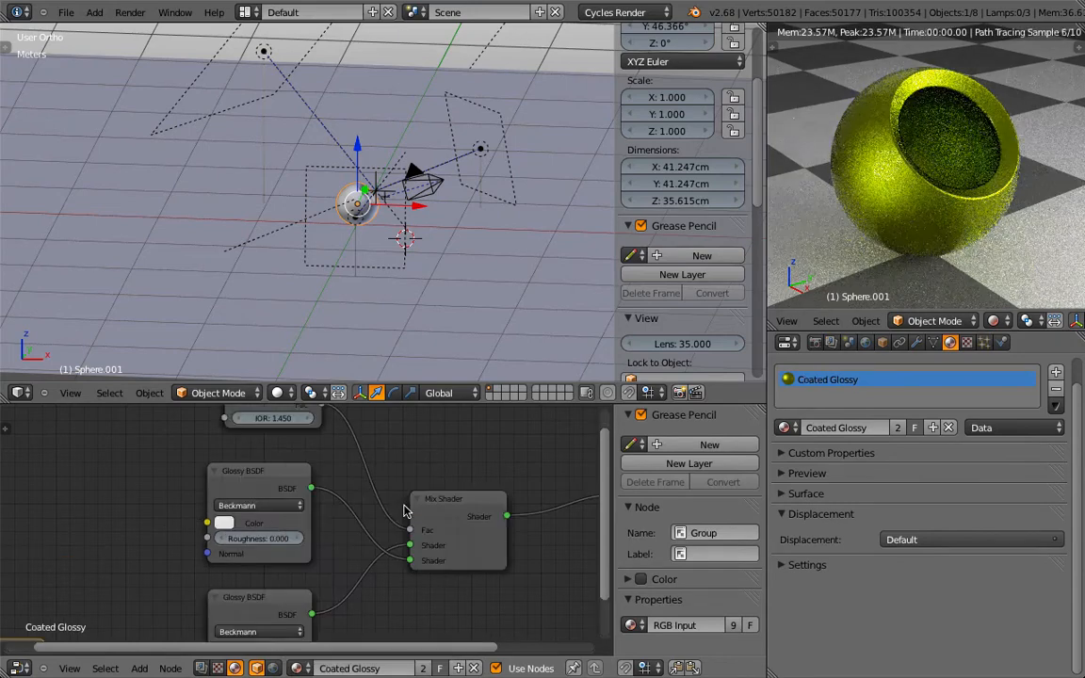
pyautogui.scroll(-1, 403, 510)
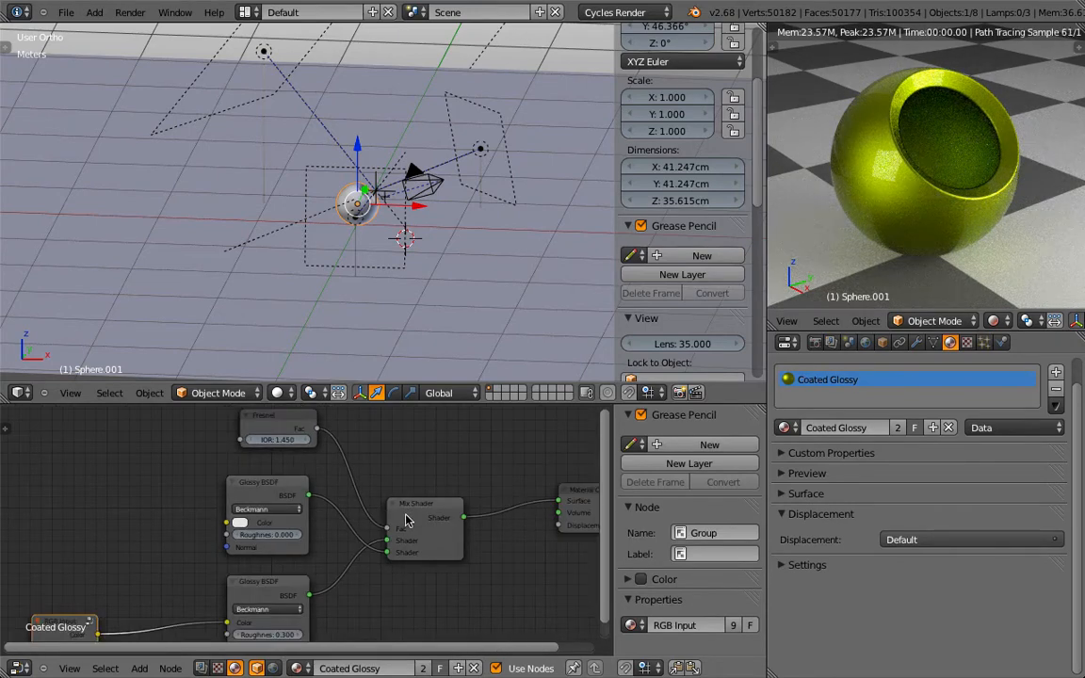
pyautogui.scroll(-1, 410, 514)
pyautogui.moveTo(461, 404); pyautogui.dragTo(467, 261)
pyautogui.moveTo(411, 364); pyautogui.dragTo(400, 356, button='middle')
# Move the white Glossy BSDF below the coloured one, and shift both Glossy nodes and the RGB Input up together.
pyautogui.click(242, 395)
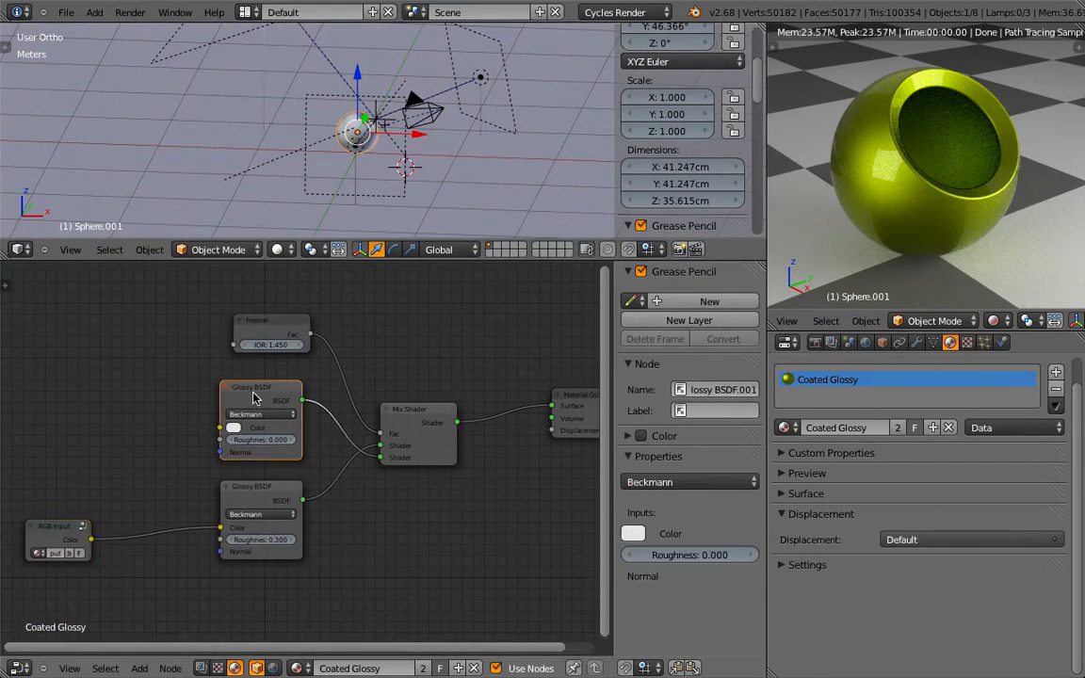
pyautogui.click(253, 501)
pyautogui.click(432, 416)
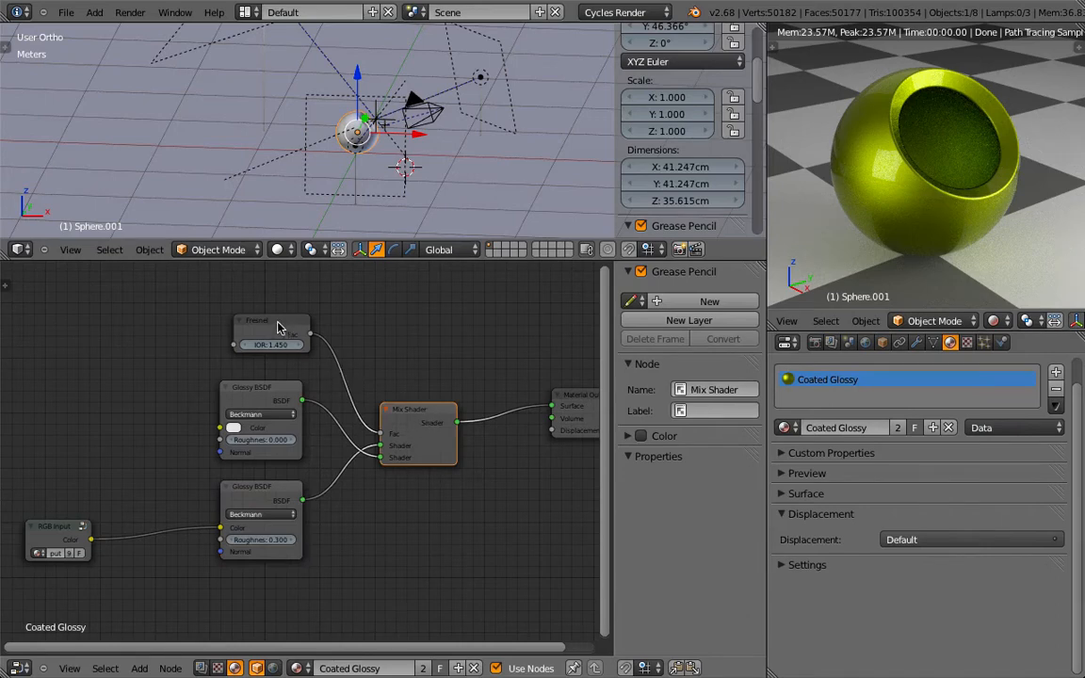
pyautogui.click(278, 327)
pyautogui.moveTo(271, 423); pyautogui.dragTo(271, 622)
pyautogui.click(59, 535)
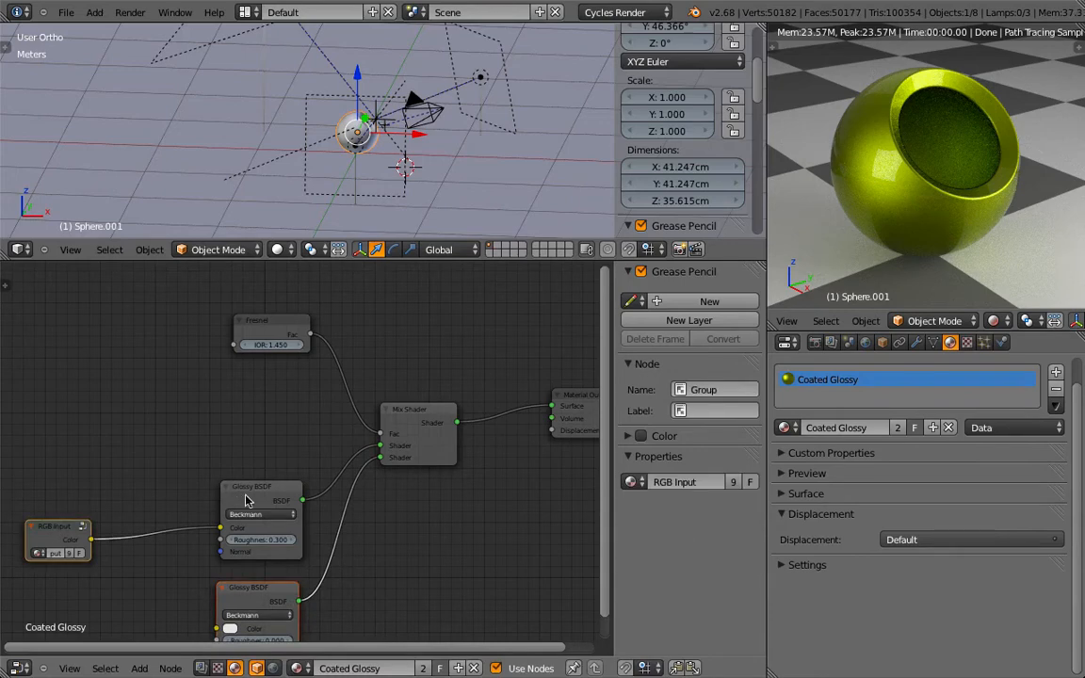
pyautogui.keyDown('shift'); pyautogui.rightClick(246, 500); pyautogui.keyUp('shift')
pyautogui.press('g')
pyautogui.click(281, 494)
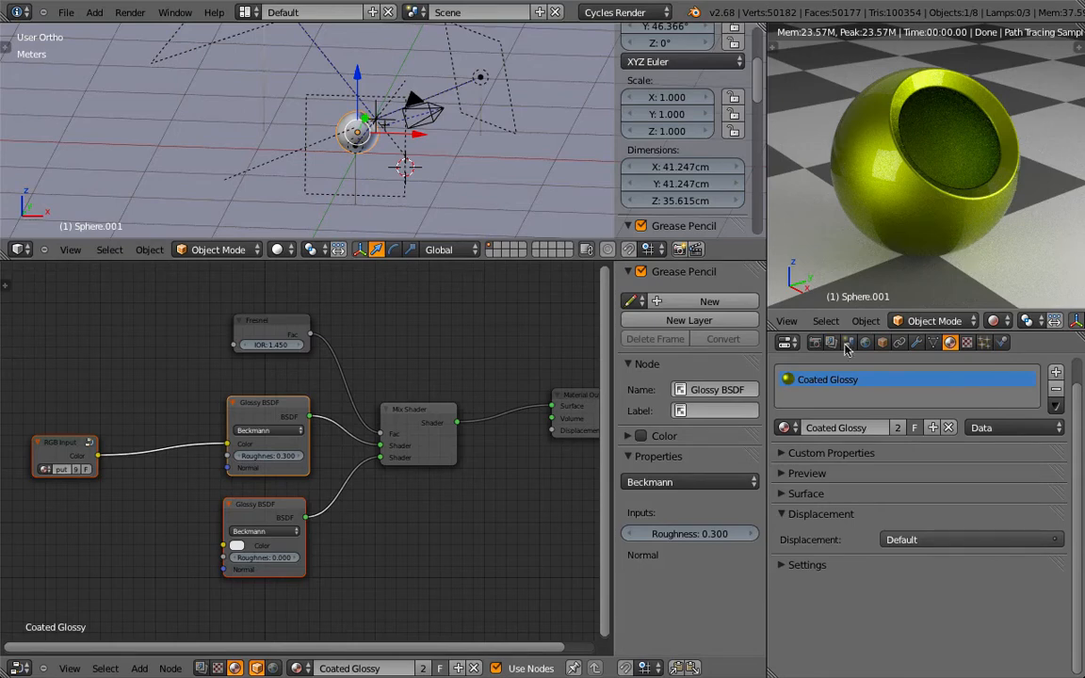
# Delete the Fresnel, Mix Shader and white Glossy BSDF nodes, keeping the coloured Glossy BSDF linked to the Material Output.
pyautogui.moveTo(438, 547); pyautogui.dragTo(358, 546, button='middle')
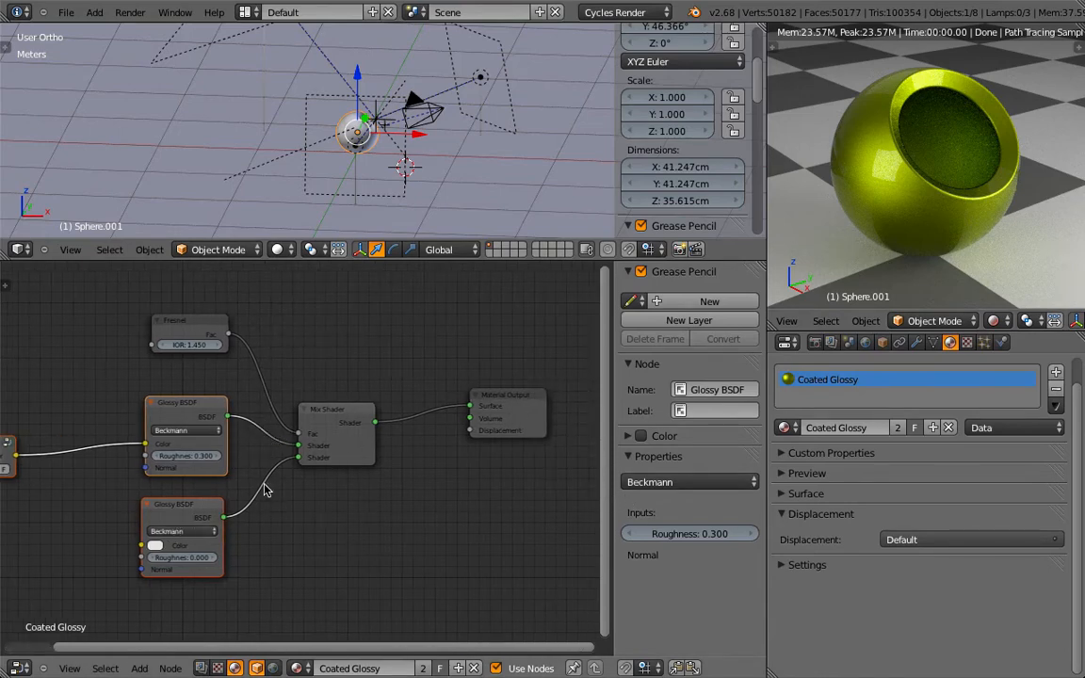
pyautogui.click(183, 514)
pyautogui.click(320, 414)
pyautogui.click(200, 322)
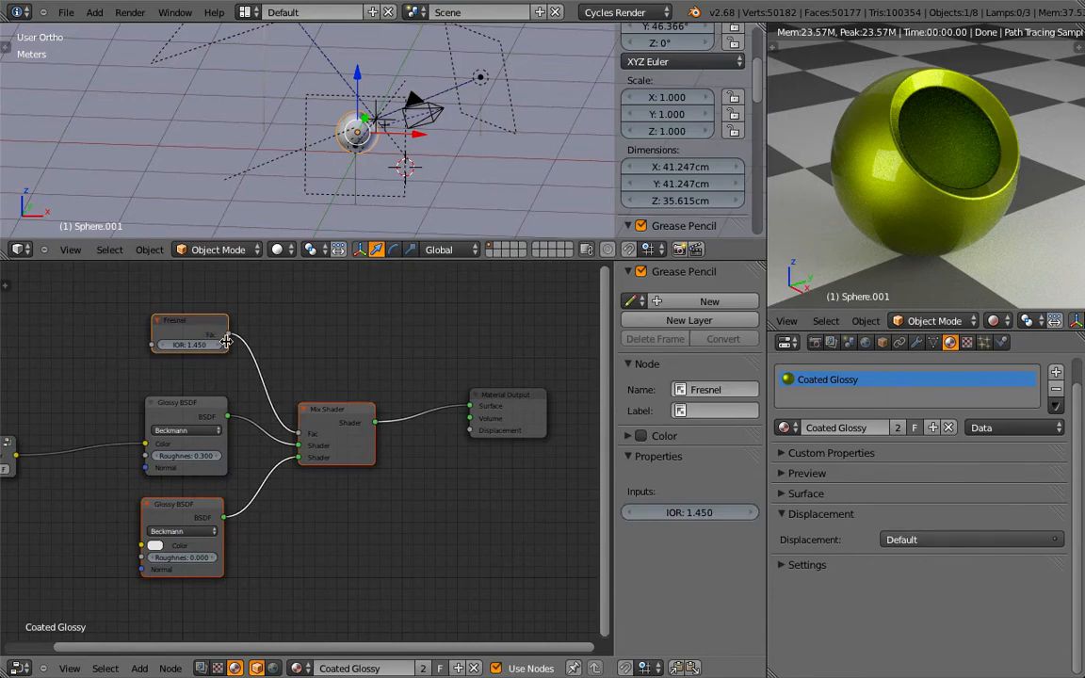
pyautogui.hotkey('ctrl', 'x')
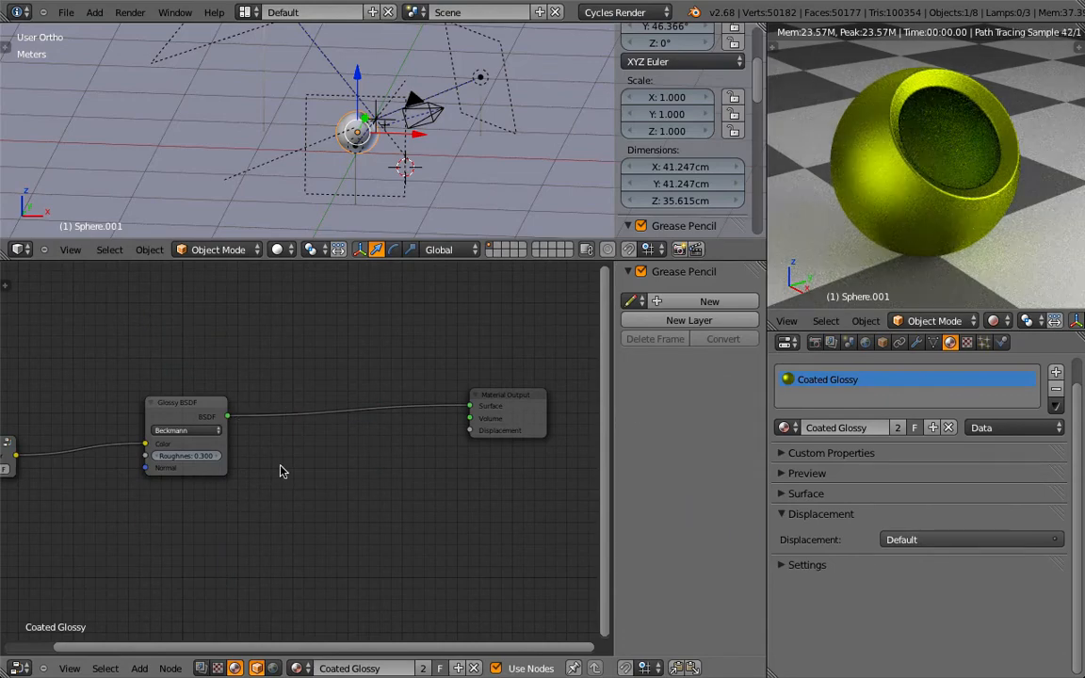
pyautogui.moveTo(283, 470); pyautogui.dragTo(330, 472, button='middle')
pyautogui.scroll(-1, 333, 478)
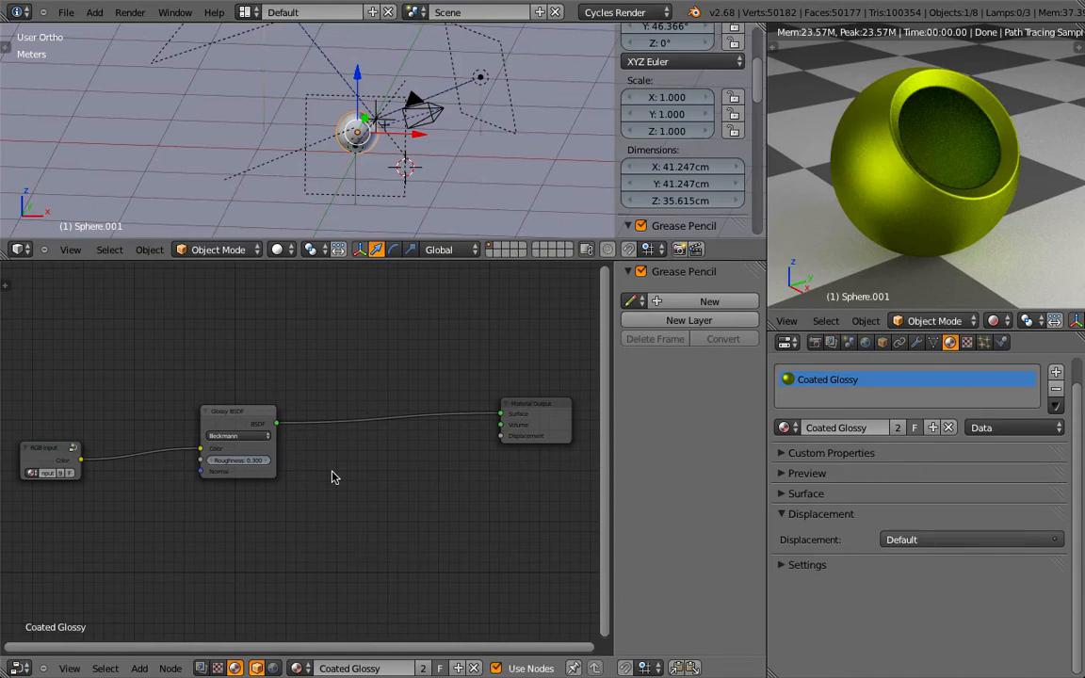
# Insert a Mix Shader on the link between the Glossy BSDF and the Material Output.
pyautogui.hotkey('shift', 'a')
pyautogui.moveTo(311, 543)
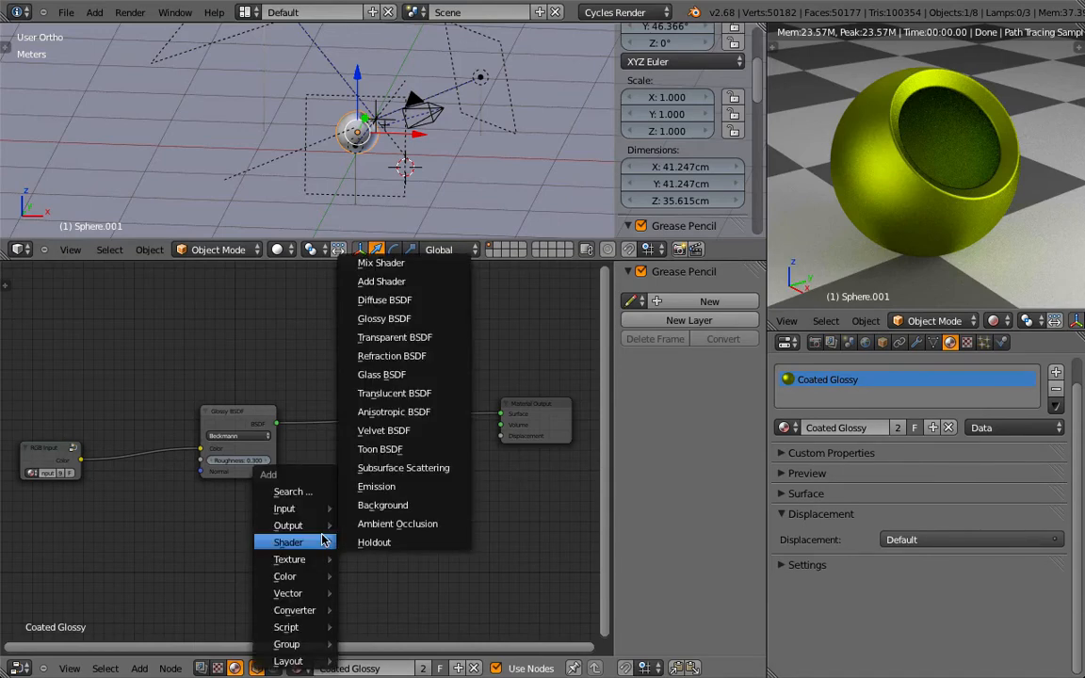
pyautogui.click(414, 265)
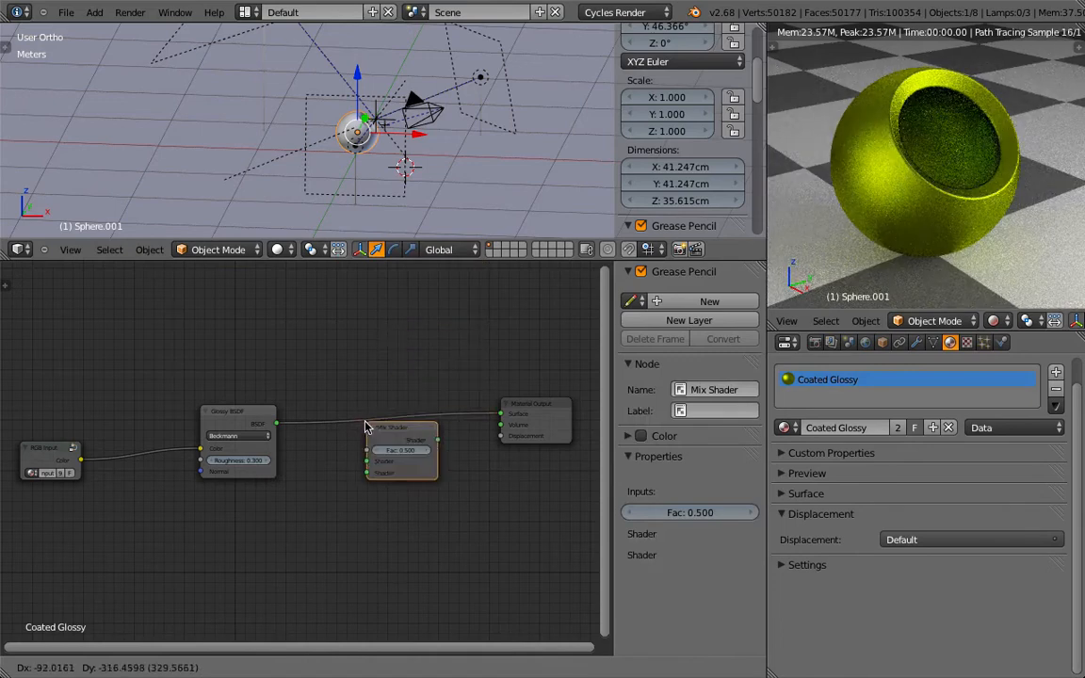
pyautogui.click(369, 420)
# Add a second Glossy BSDF below the first one and set its roughness to 0.01.
pyautogui.hotkey('shift', 'a')
pyautogui.moveTo(204, 543)
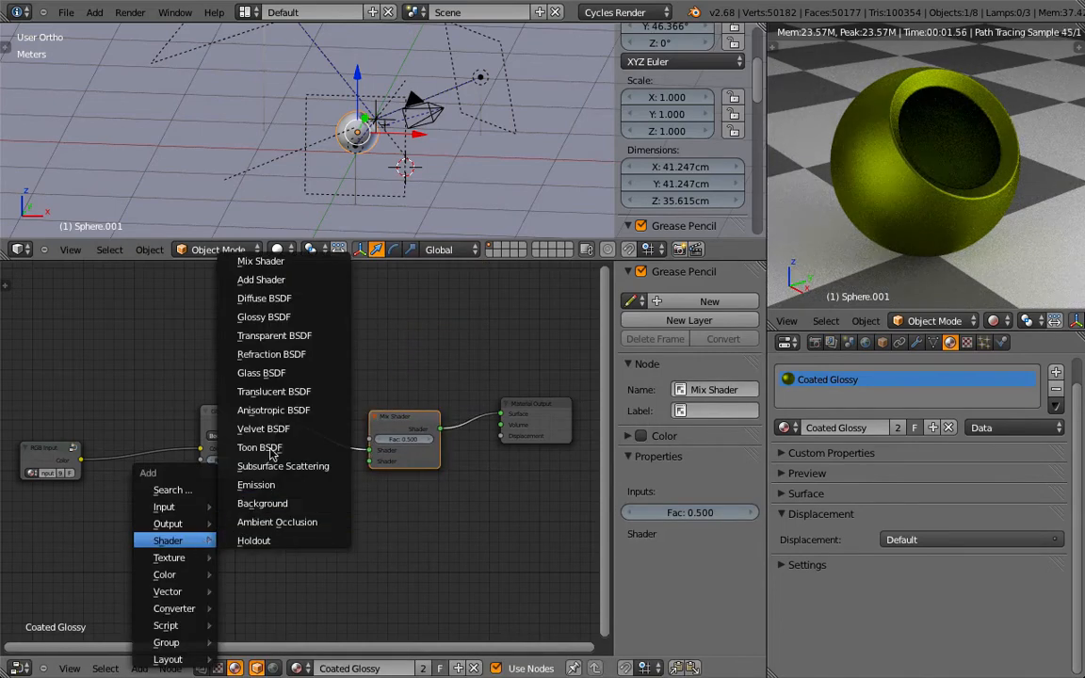
pyautogui.click(279, 317)
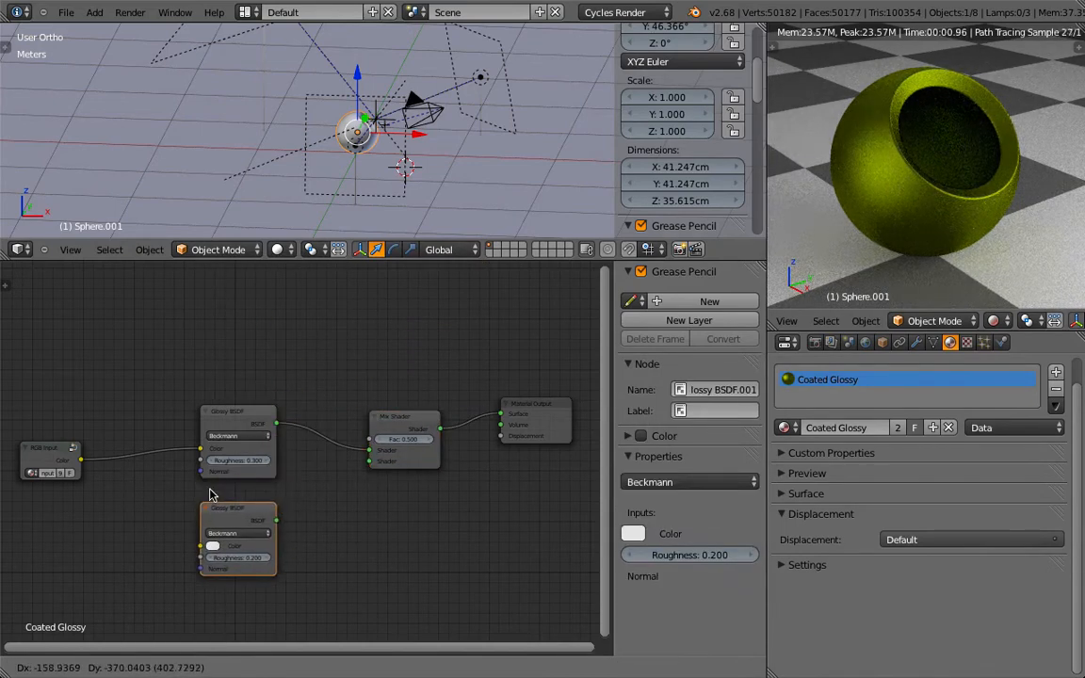
pyautogui.click(227, 531)
pyautogui.click(250, 556)
pyautogui.write('0.')
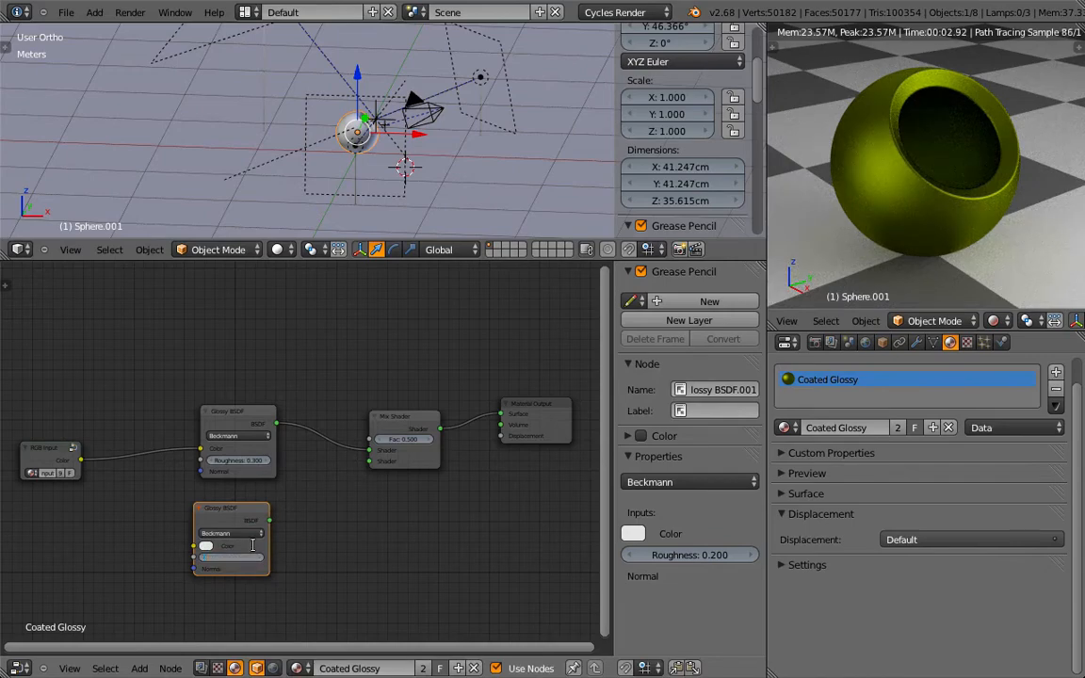
pyautogui.write('01')
pyautogui.press('Return')
# Link the new Glossy BSDF to the Mix Shader's second Shader input and lower the Fac to 0.100.
pyautogui.moveTo(270, 520); pyautogui.dragTo(372, 463)
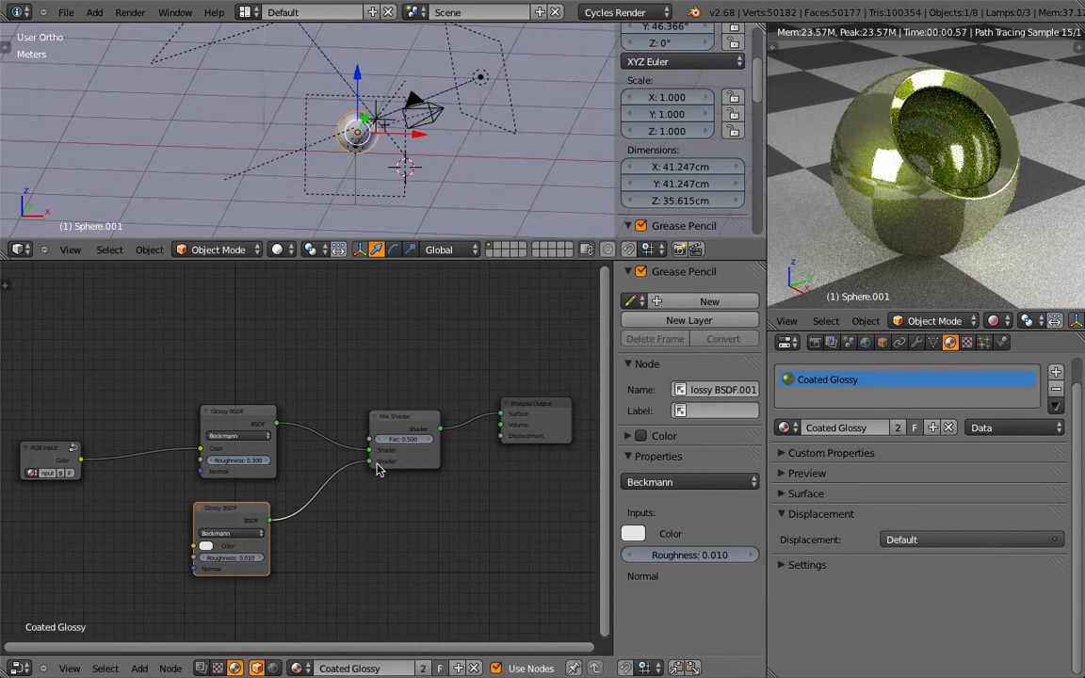
pyautogui.moveTo(424, 438); pyautogui.dragTo(382, 438)
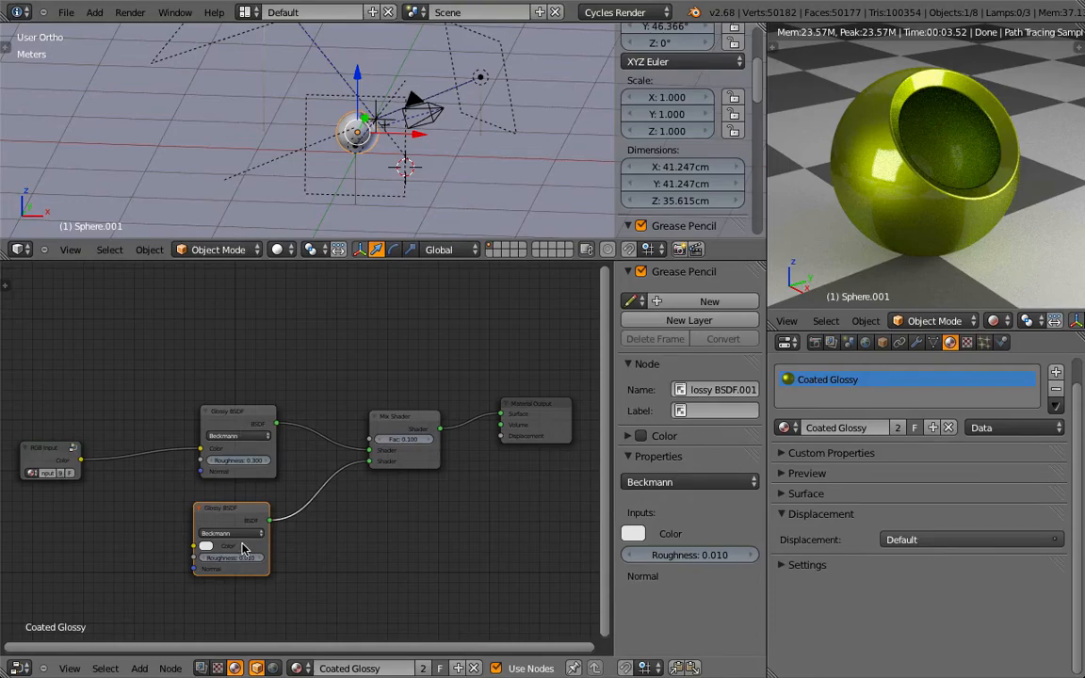
pyautogui.moveTo(404, 442)
pyautogui.mouseDown()
pyautogui.moveTo(459, 442)
pyautogui.moveTo(398, 441)
pyautogui.mouseUp()
# Add a Fresnel node above the Glossy shaders and link its output to the Mix Shader's Fac.
pyautogui.hotkey('shift', 'a')
pyautogui.moveTo(216, 323)
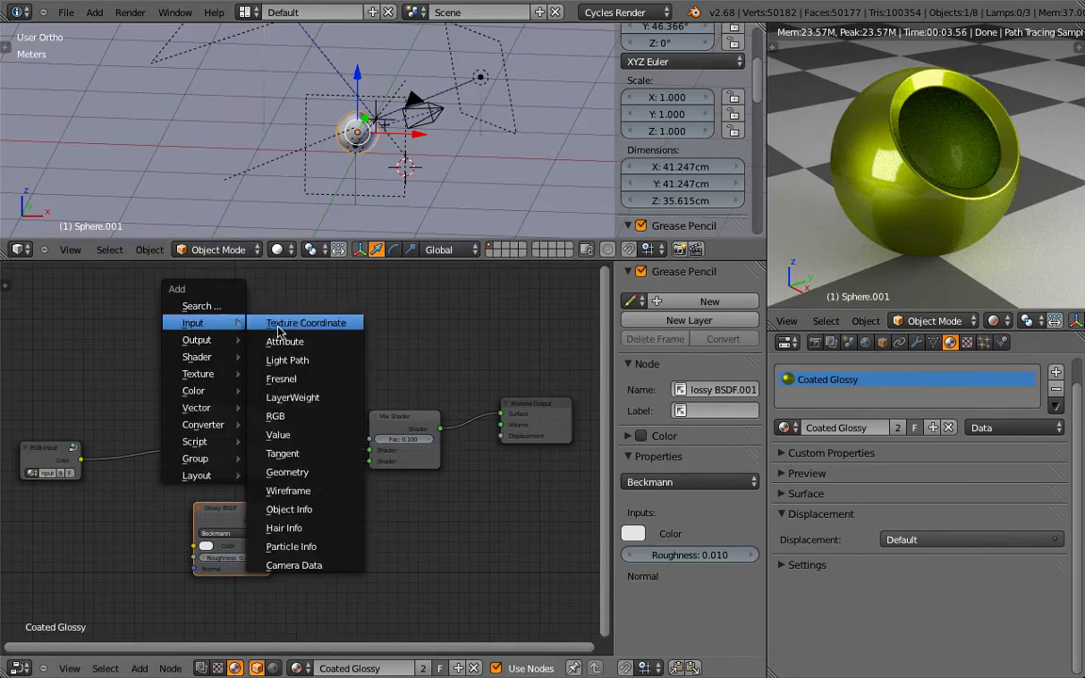
pyautogui.click(282, 379)
pyautogui.click(285, 358)
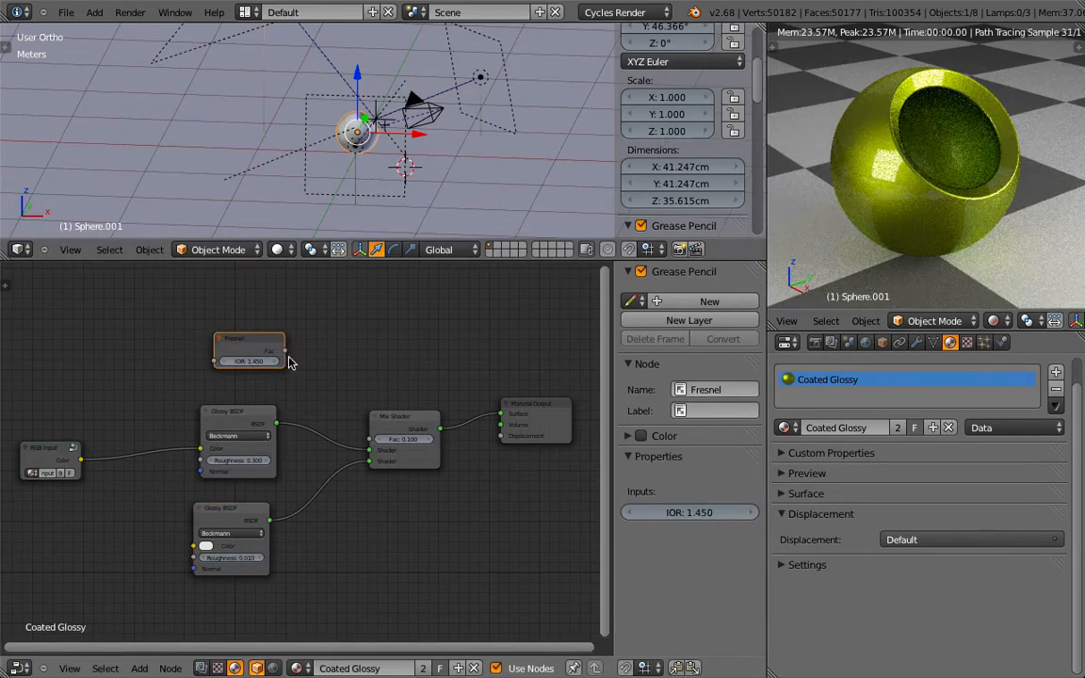
pyautogui.moveTo(285, 354); pyautogui.dragTo(369, 446)
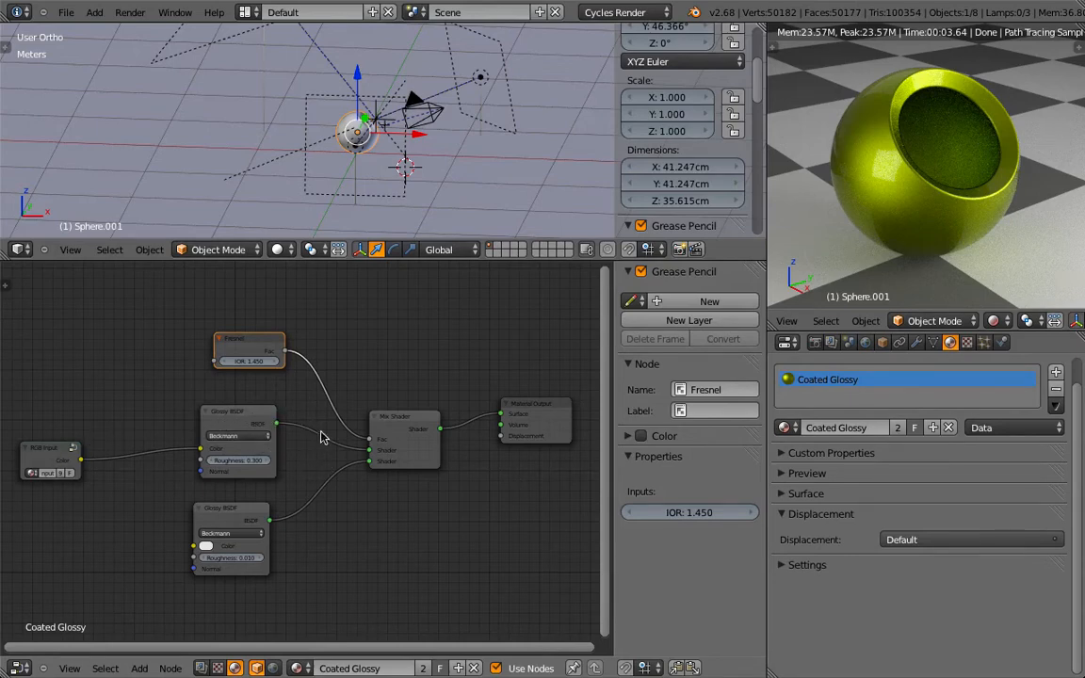
# Try swapping the two Glossy BSDF connections on the Mix Shader's Shader inputs.
pyautogui.click(229, 421)
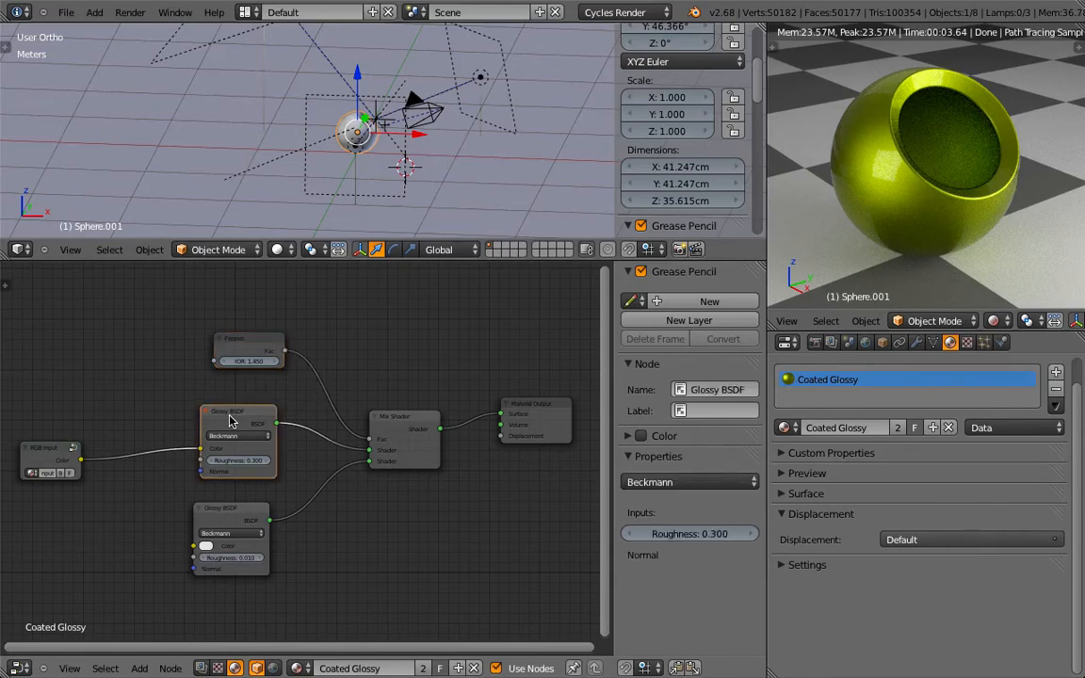
pyautogui.click(222, 519)
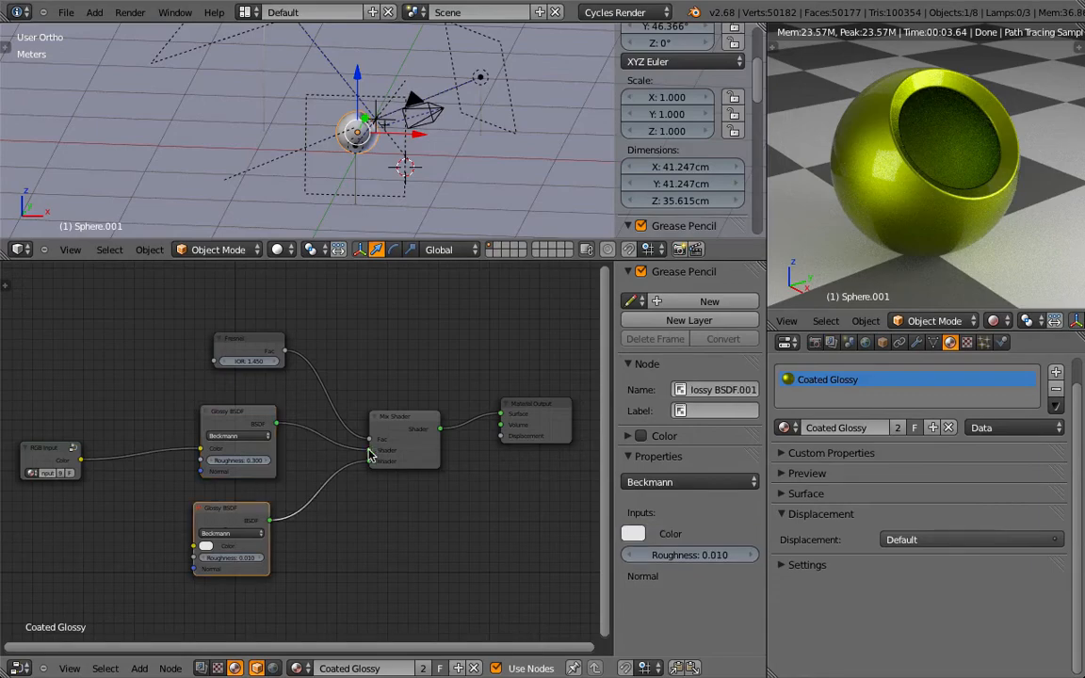
pyautogui.click(243, 417)
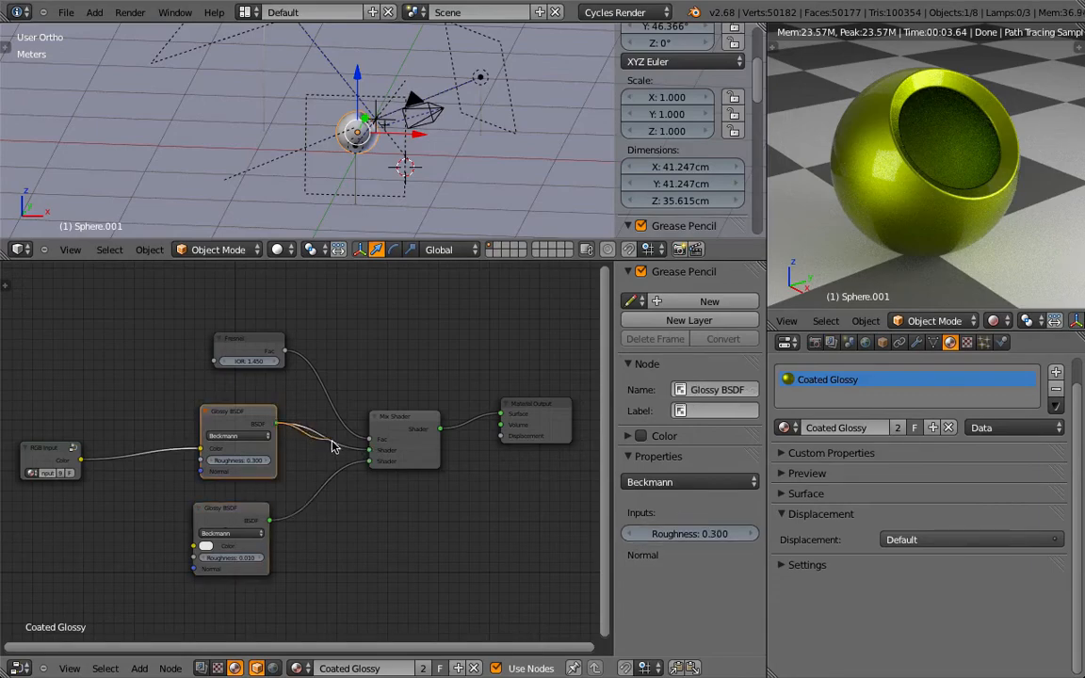
pyautogui.click(267, 518)
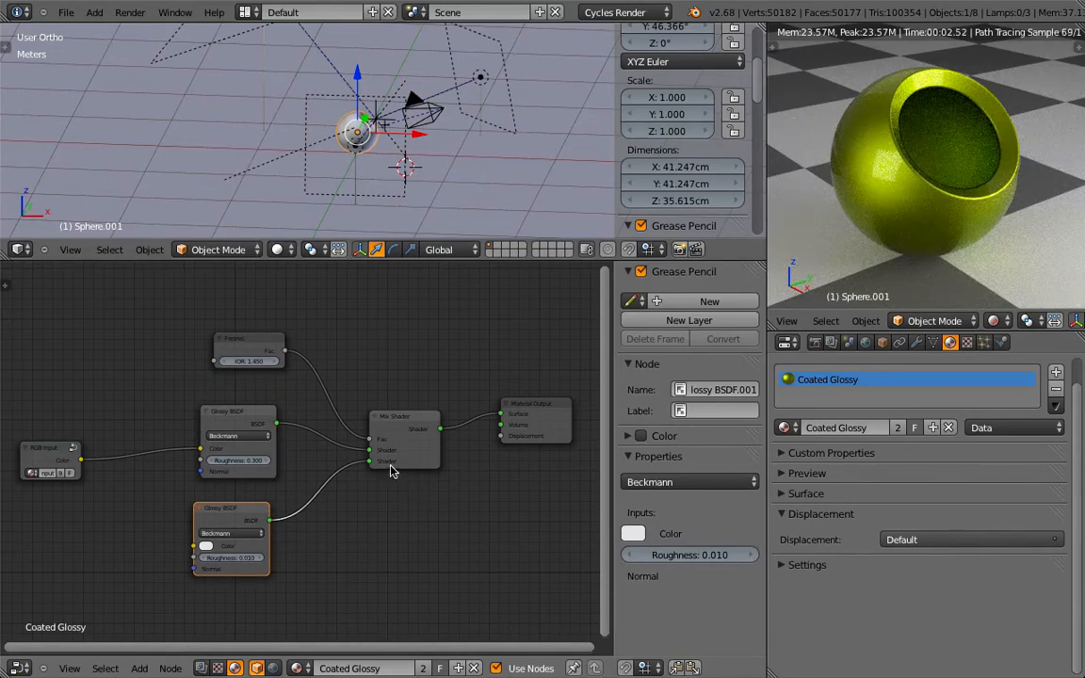
pyautogui.moveTo(369, 449); pyautogui.dragTo(368, 460)
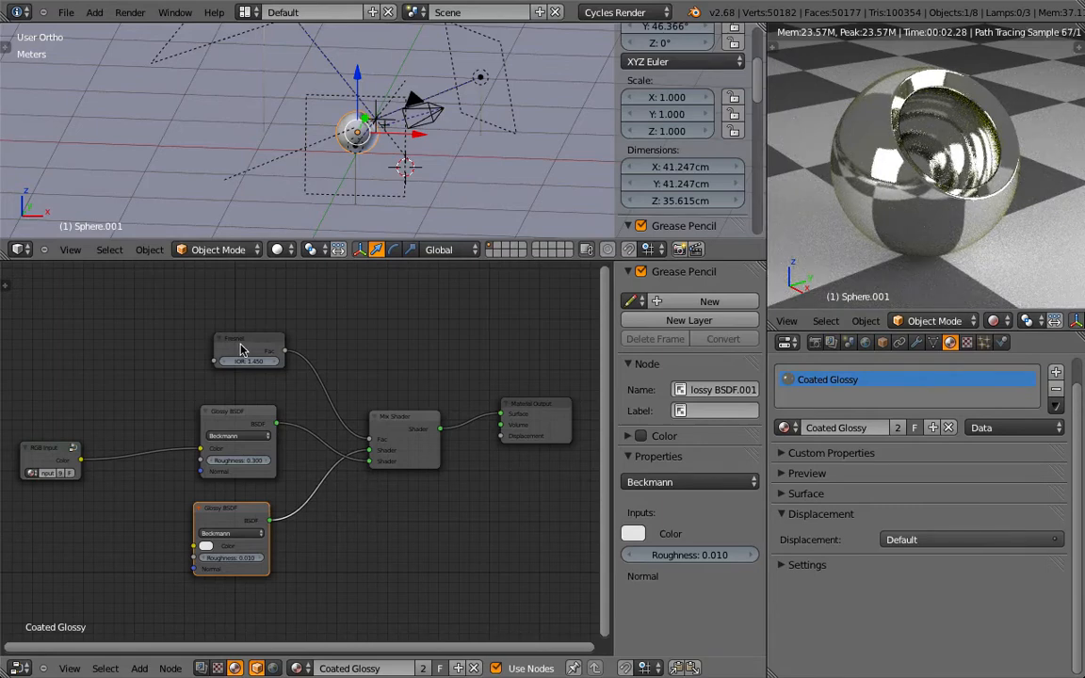
# Restore the original order of the two Glossy BSDF links on the Mix Shader.
pyautogui.click(224, 420)
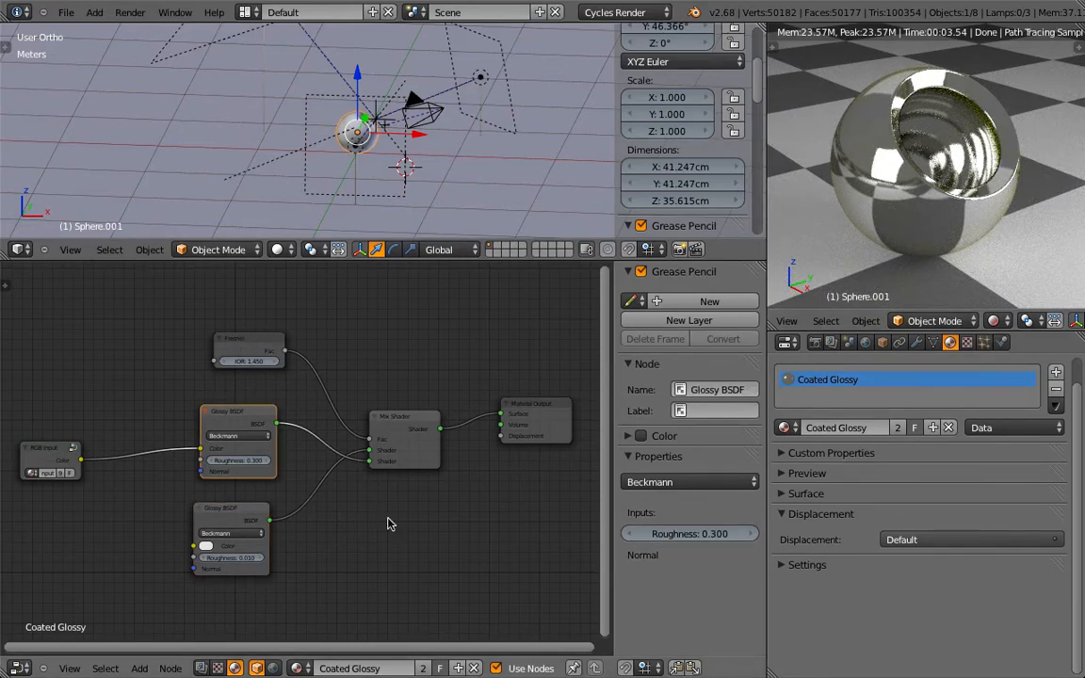
pyautogui.click(218, 510)
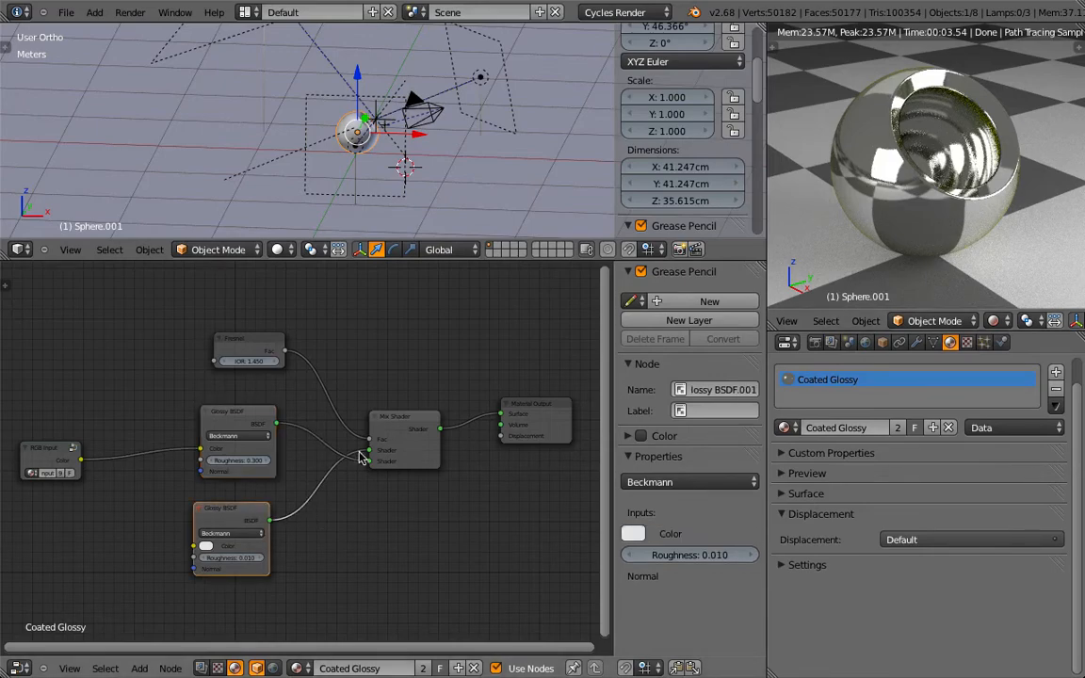
pyautogui.moveTo(374, 454); pyautogui.dragTo(369, 460)
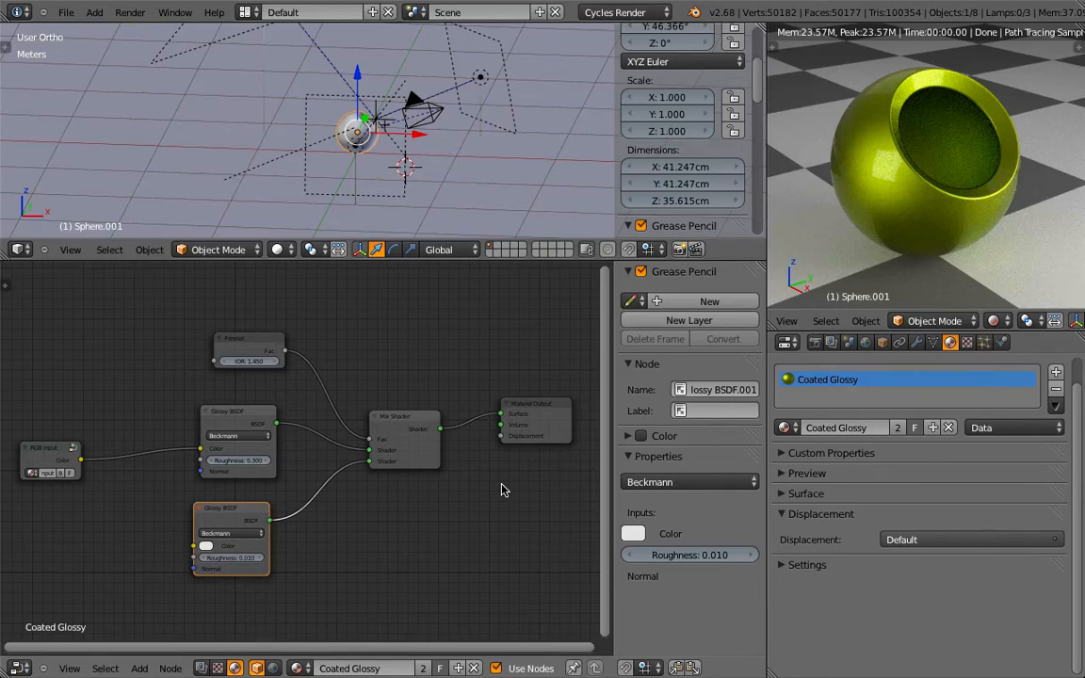
# Assign the Glass material to the sphere and bring its nodes into closer view.
pyautogui.click(786, 429)
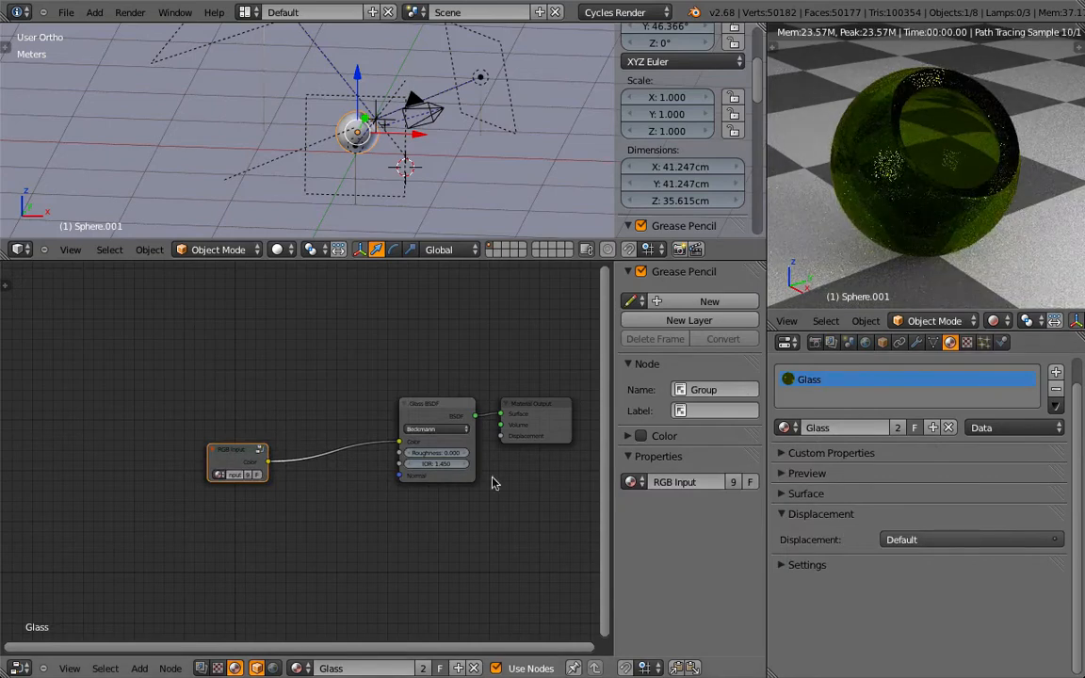
pyautogui.moveTo(450, 533); pyautogui.dragTo(366, 555, button='middle')
pyautogui.scroll(1, 303, 506)
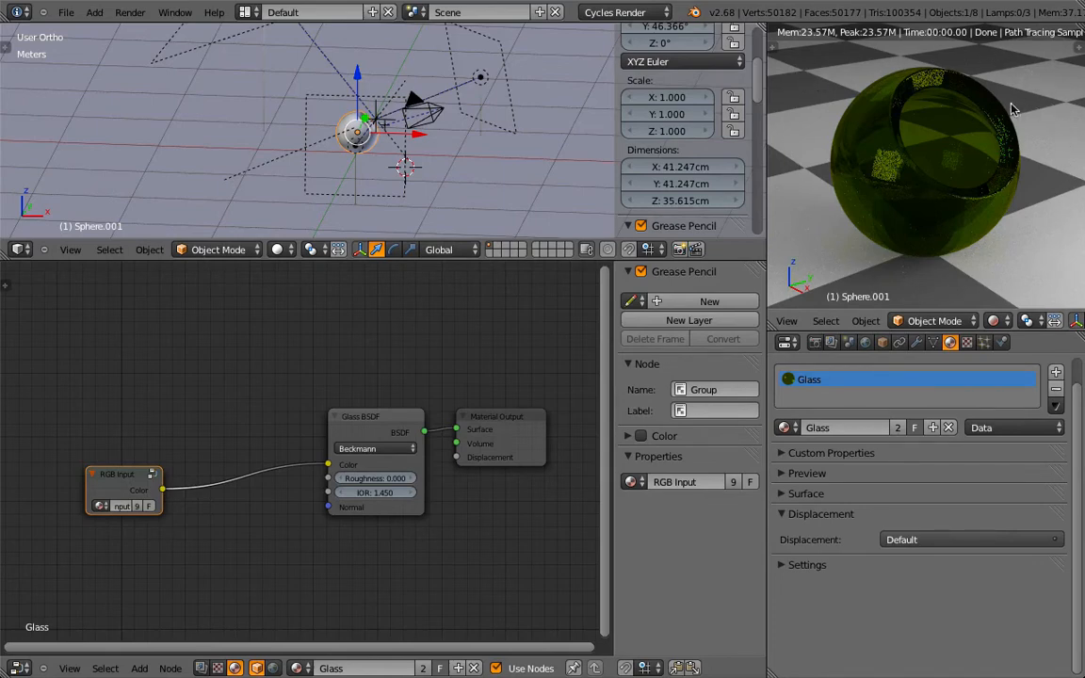
# Set the Glass BSDF's IOR to 1.100.
pyautogui.click(375, 492)
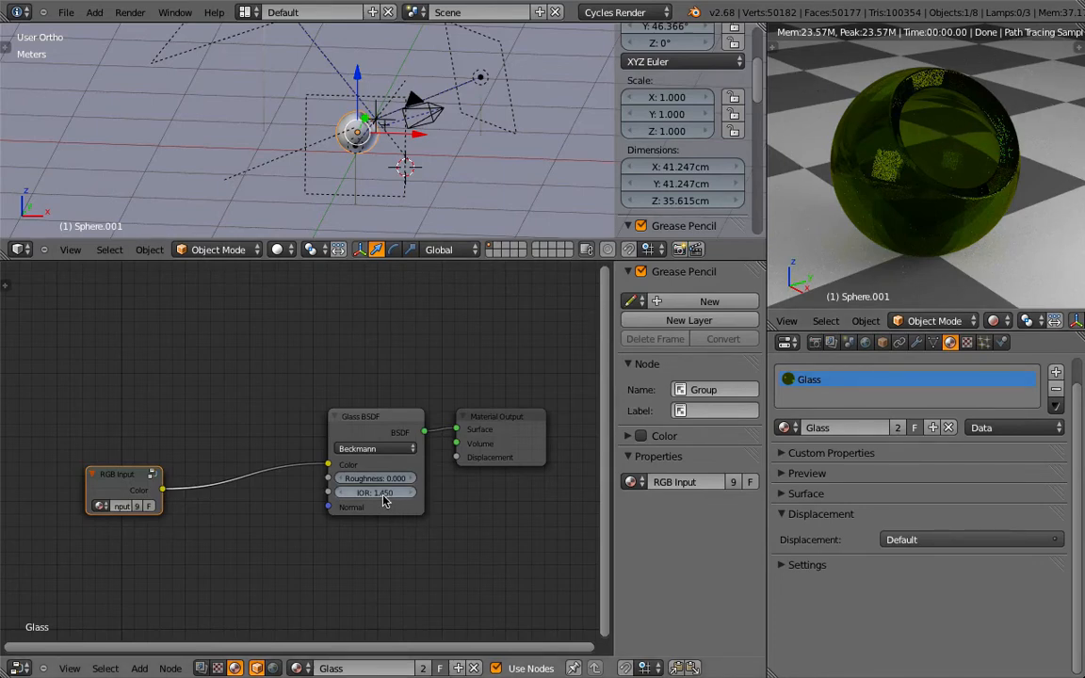
pyautogui.write('1')
pyautogui.press('Return')
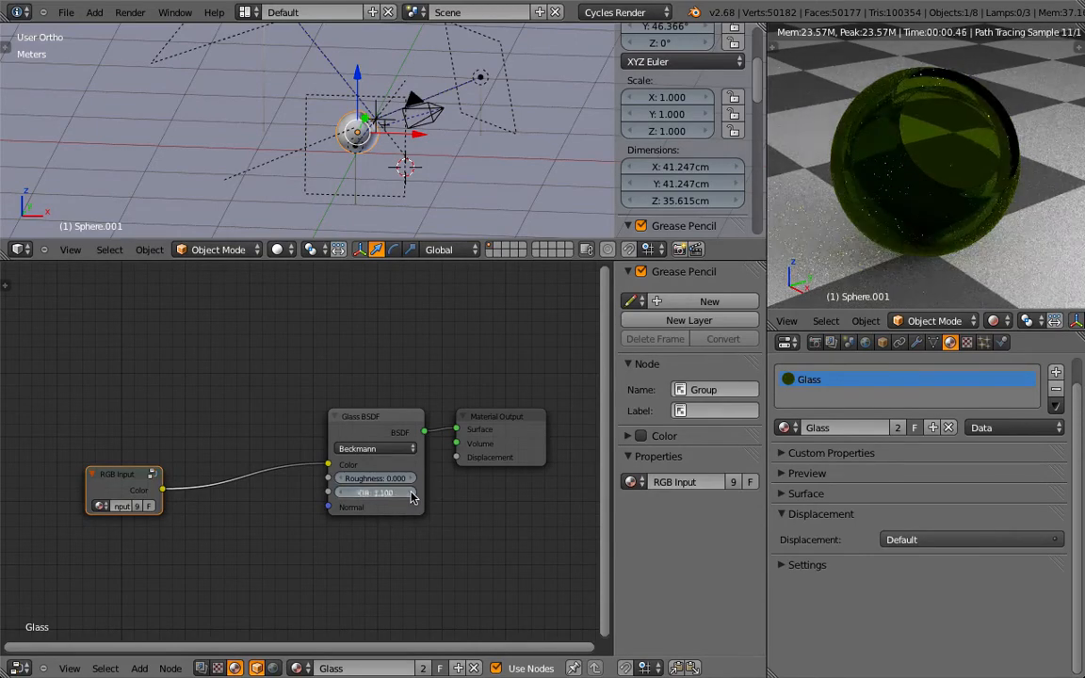
# Set the Glass BSDF's IOR to 1.400, try Roughness at 0.300 and 0.000, and settle on 0.100.
pyautogui.moveTo(411, 498)
pyautogui.mouseDown()
pyautogui.moveTo(518, 497)
pyautogui.moveTo(351, 501)
pyautogui.moveTo(462, 501)
pyautogui.mouseUp()
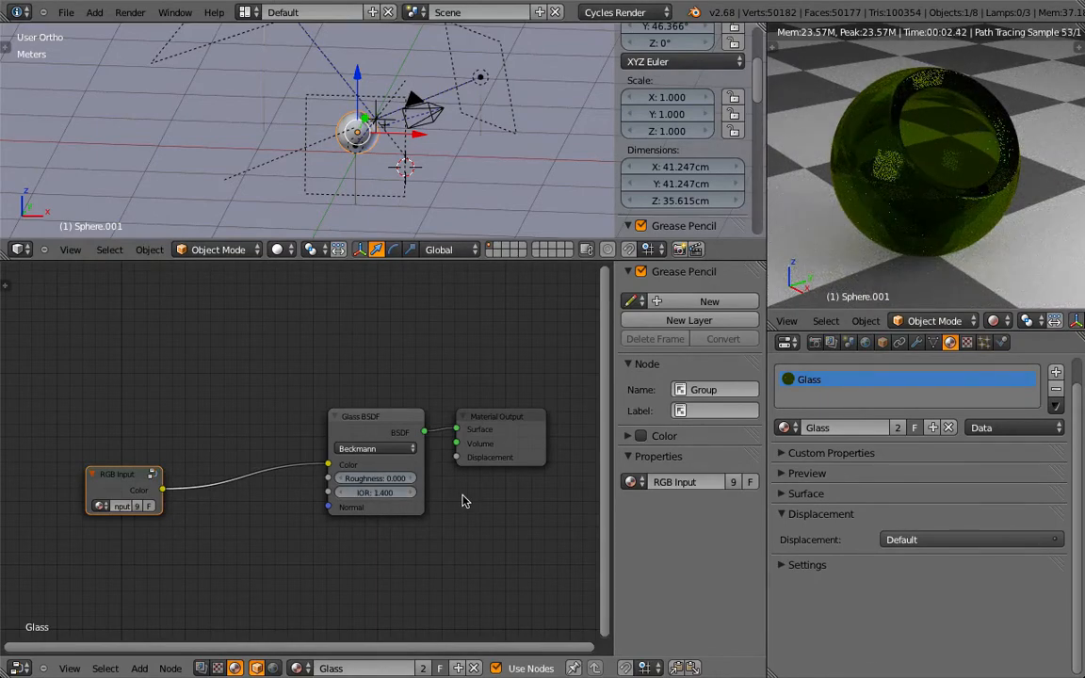
pyautogui.moveTo(426, 479)
pyautogui.mouseDown()
pyautogui.moveTo(435, 479)
pyautogui.moveTo(414, 481)
pyautogui.mouseUp()
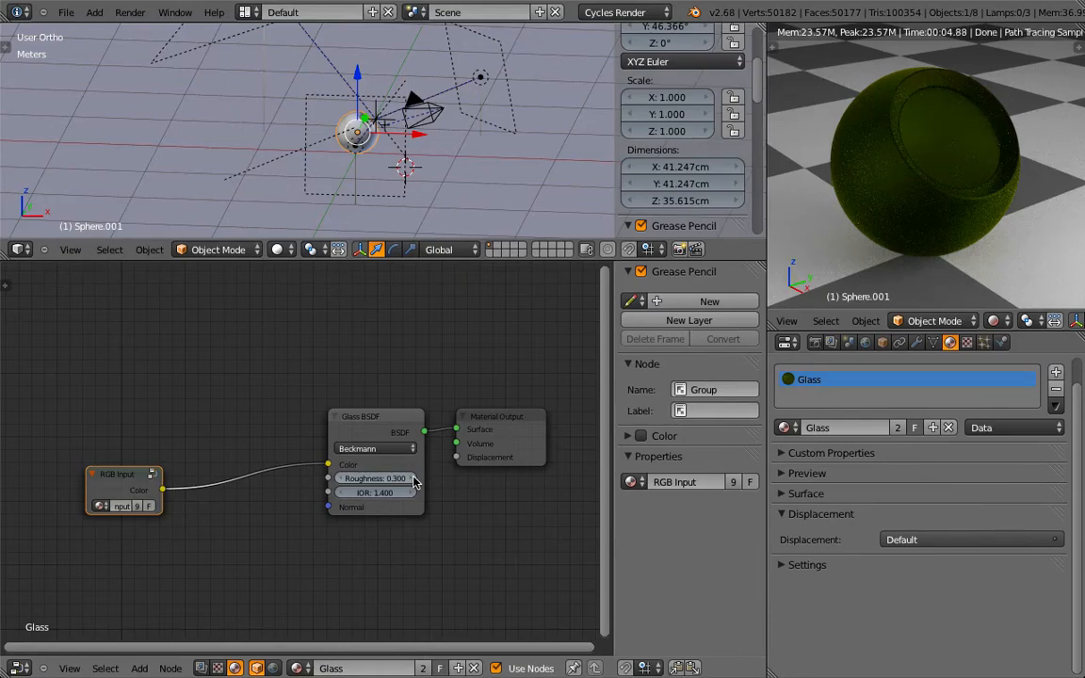
pyautogui.click(344, 480)
pyautogui.click(345, 480)
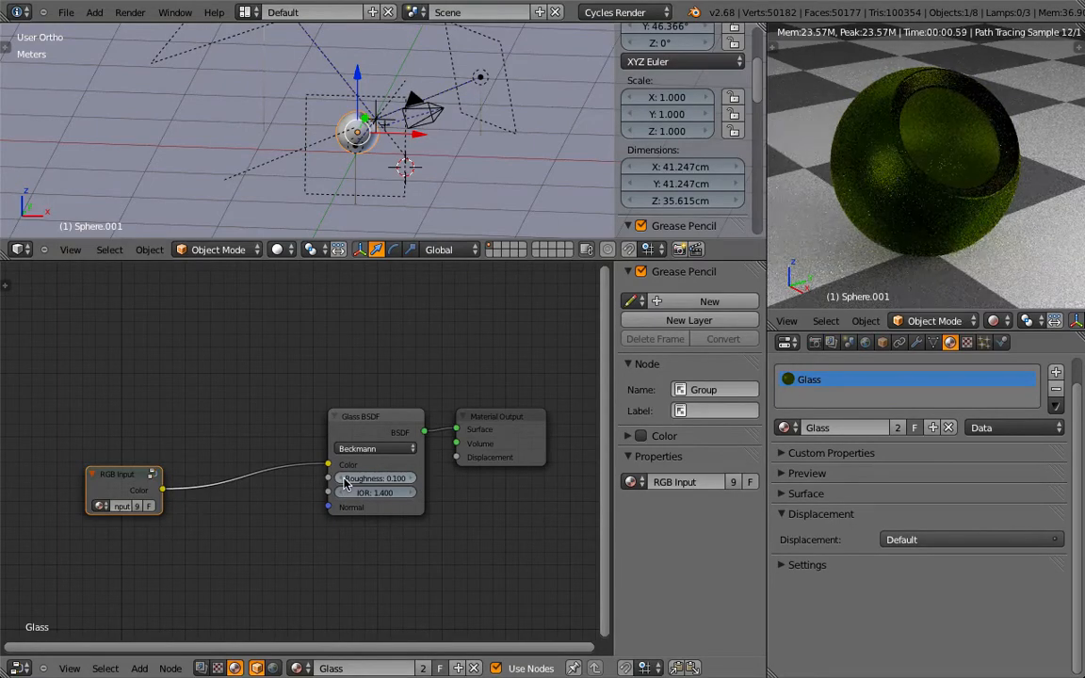
pyautogui.click(345, 480)
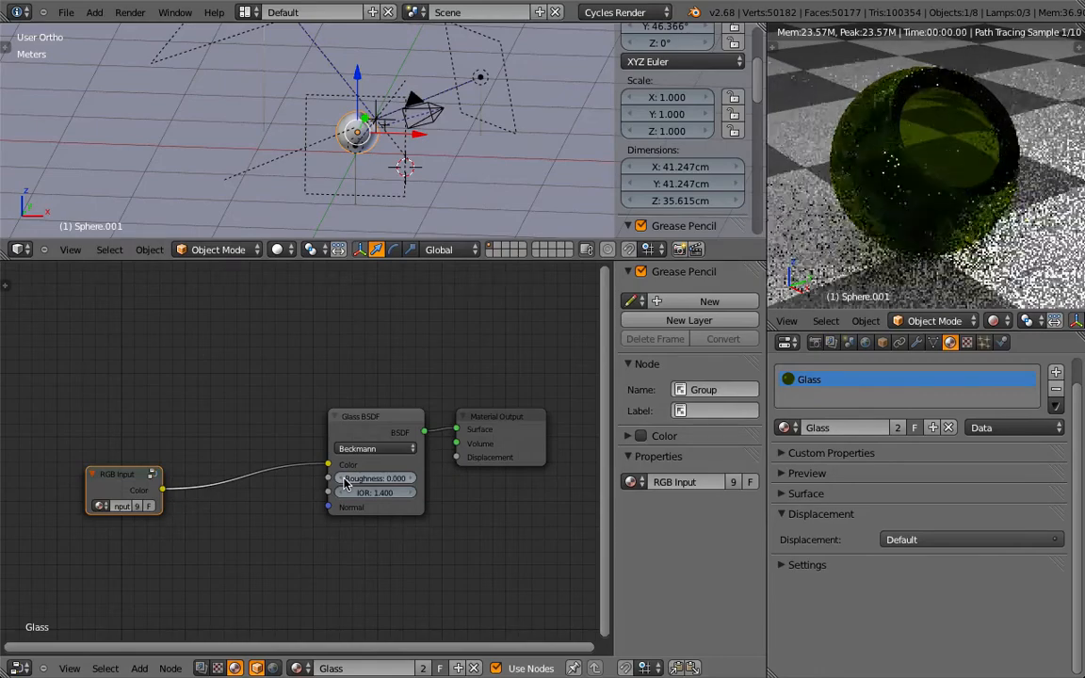
pyautogui.click(411, 480)
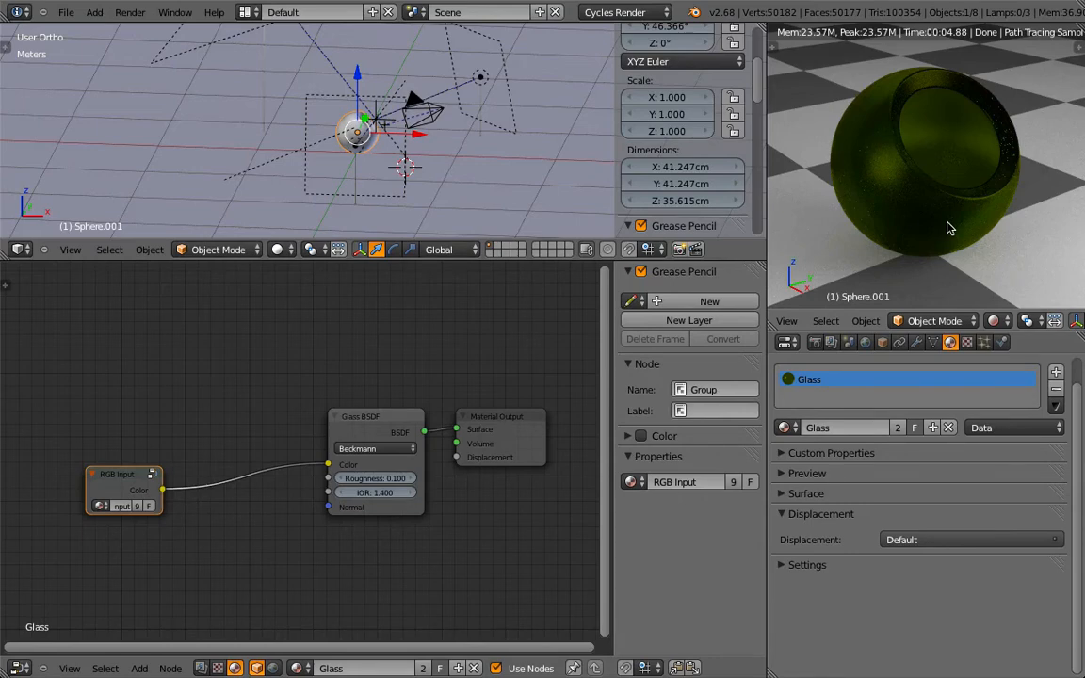
# Move the Material Output away from the Glass BSDF and add a Fresnel node above the glass shader.
pyautogui.moveTo(511, 486); pyautogui.dragTo(448, 521, button='middle')
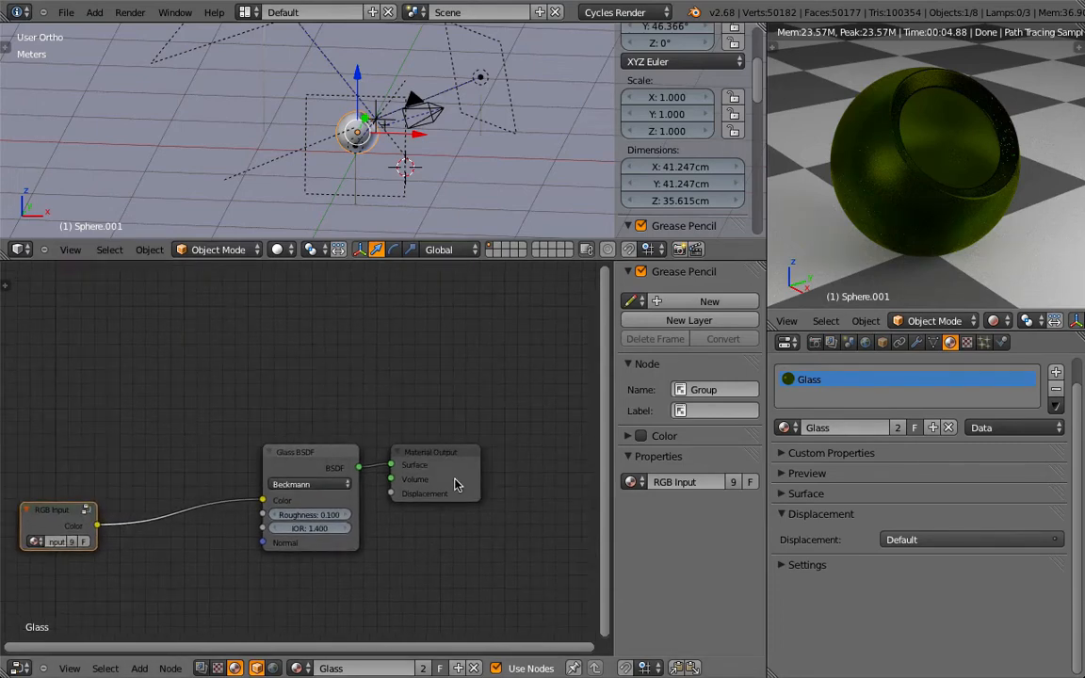
pyautogui.moveTo(456, 473); pyautogui.dragTo(570, 480)
pyautogui.hotkey('shift', 'a')
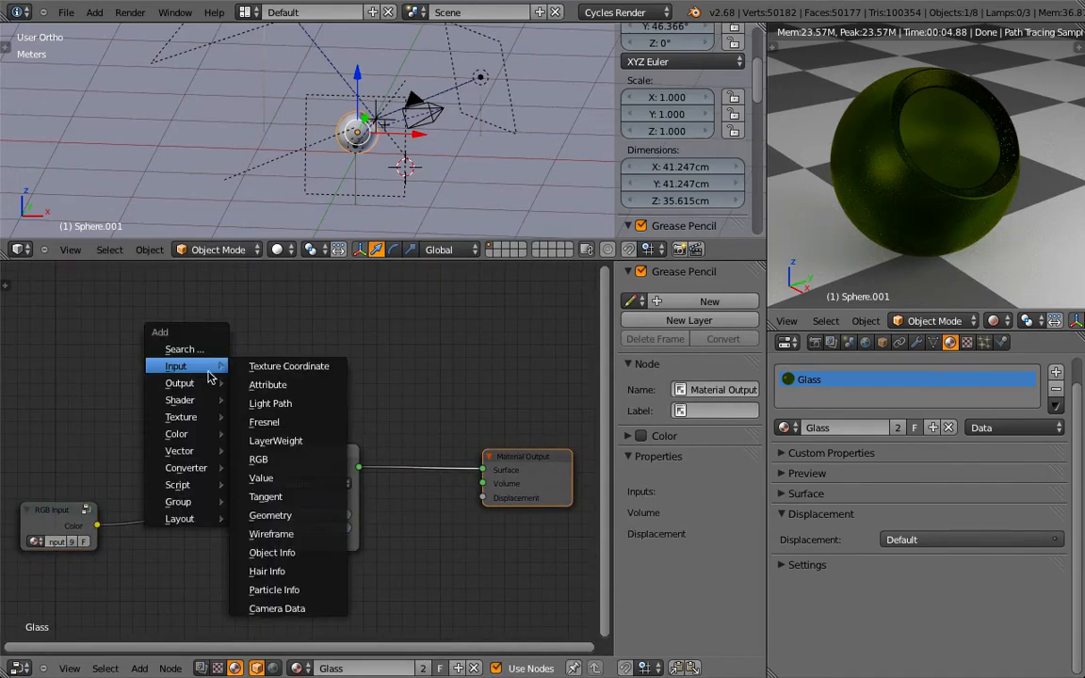
pyautogui.moveTo(201, 370)
pyautogui.click(264, 422)
pyautogui.click(223, 289)
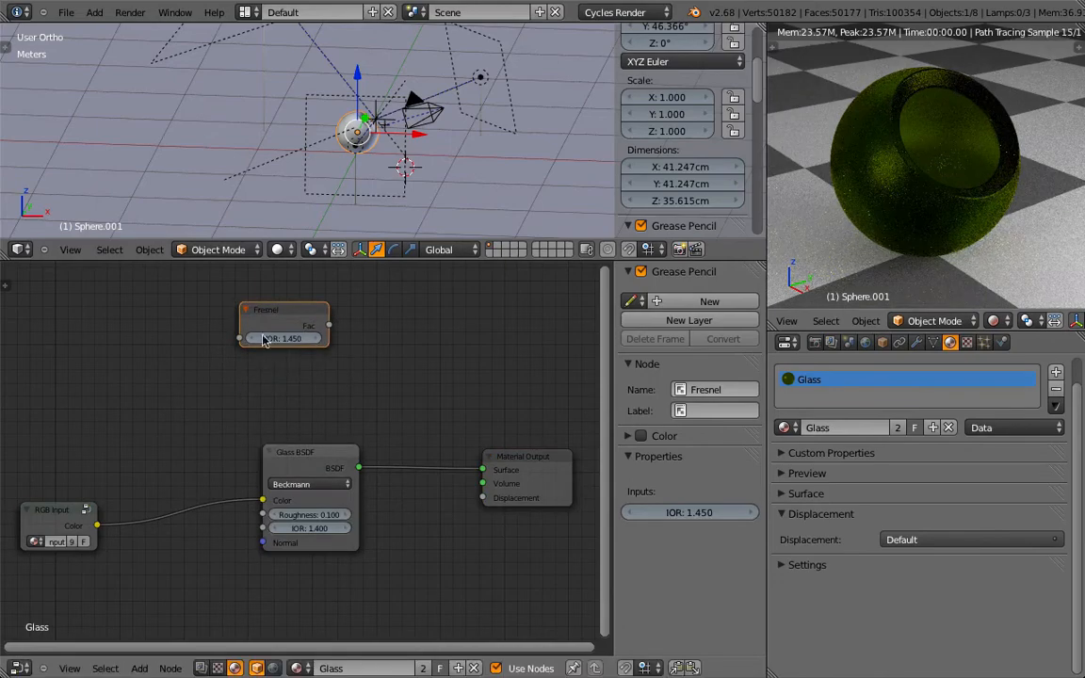
# Insert a Mix Shader between the Glass BSDF and Material Output, and link the Fresnel output to its Fac.
pyautogui.hotkey('shift', 'a')
pyautogui.moveTo(285, 434)
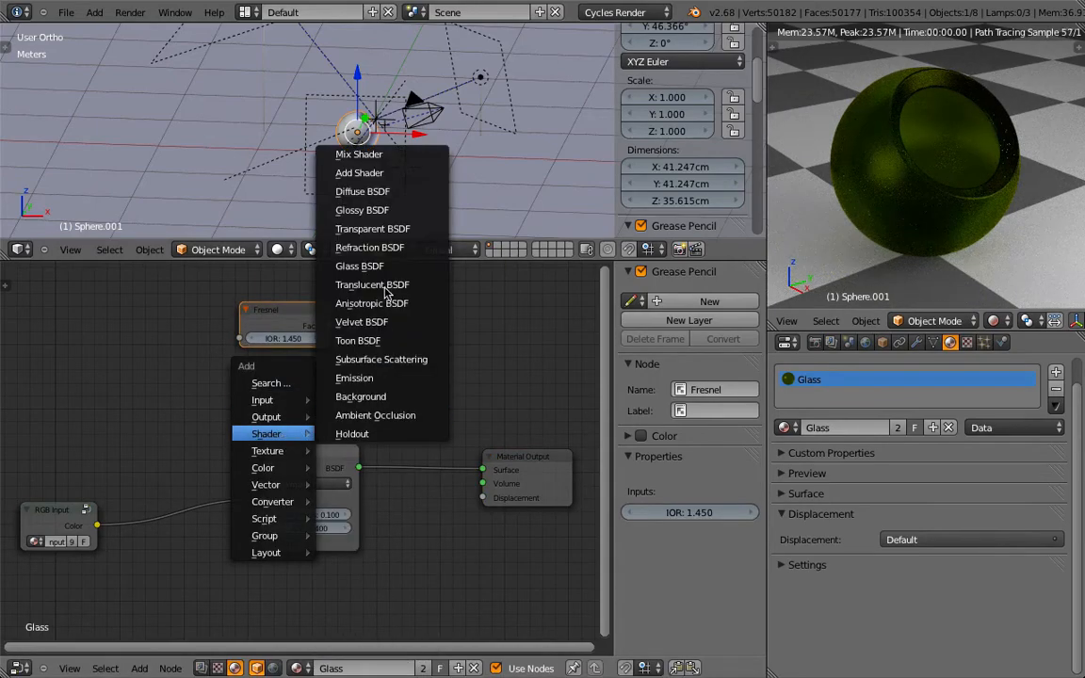
pyautogui.click(359, 155)
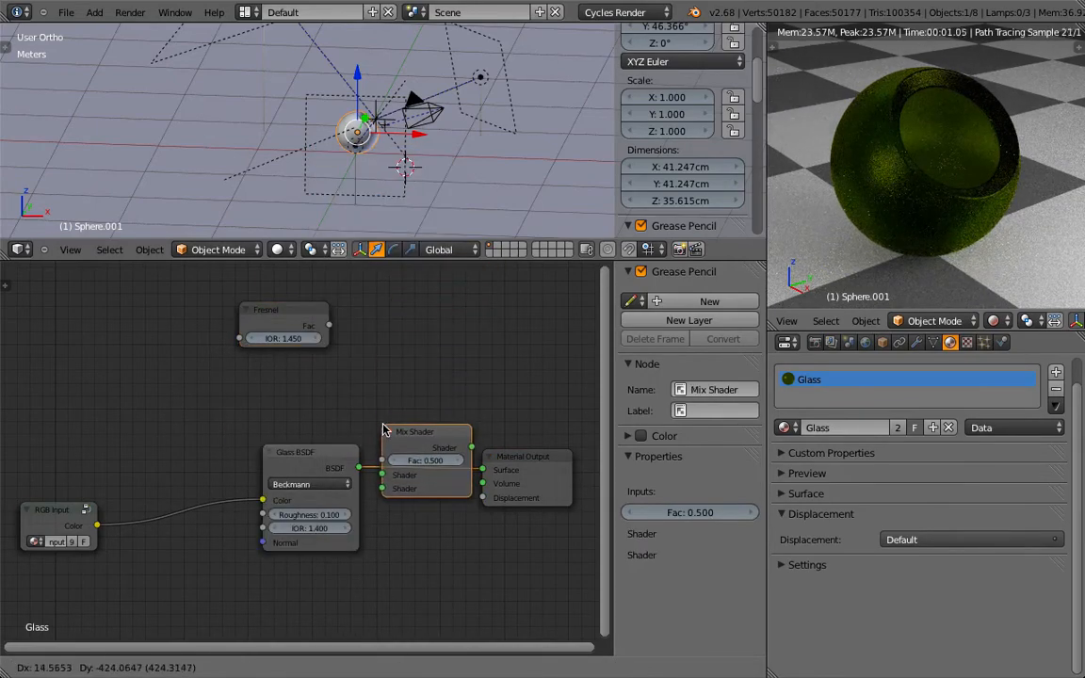
pyautogui.click(425, 453)
pyautogui.moveTo(329, 325); pyautogui.dragTo(384, 461)
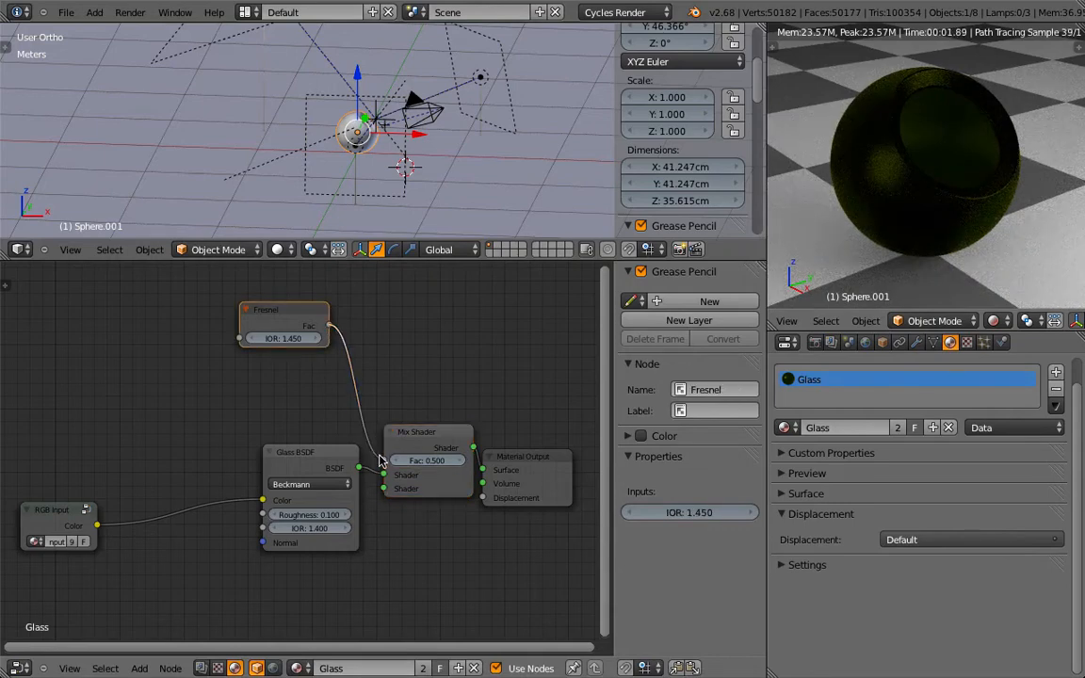
# Add a Glossy BSDF below the Glass BSDF with Roughness 0.000 and connect it to the Mix Shader's second Shader input.
pyautogui.moveTo(410, 546); pyautogui.dragTo(360, 459, button='middle')
pyautogui.hotkey('shift', 'a')
pyautogui.moveTo(276, 548)
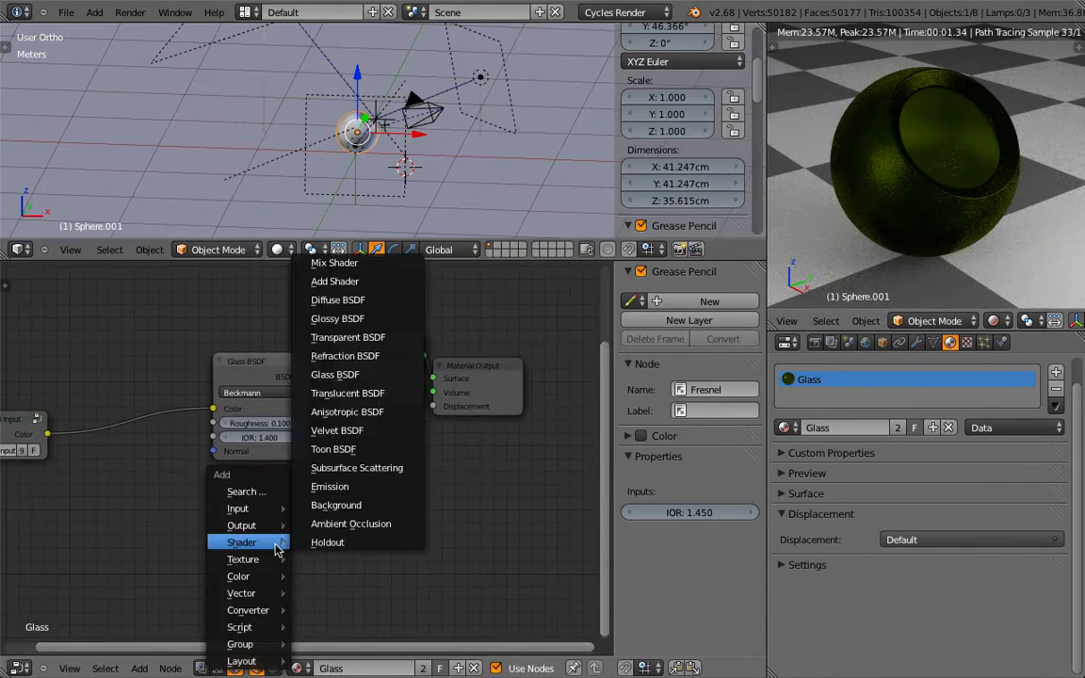
pyautogui.click(339, 318)
pyautogui.click(194, 511)
pyautogui.moveTo(252, 579); pyautogui.dragTo(193, 579)
pyautogui.moveTo(292, 532); pyautogui.dragTo(333, 398)
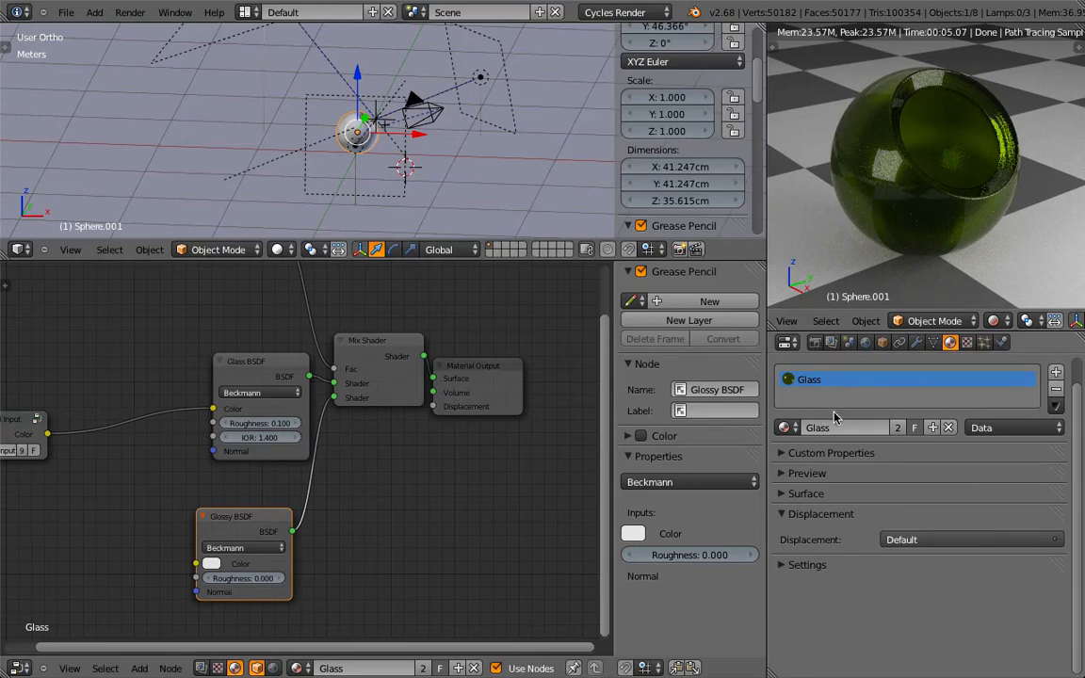
# Assign the Translucent material to the sphere, compare it with Diffuse - Matt, and switch back to Translucent.
pyautogui.click(784, 427)
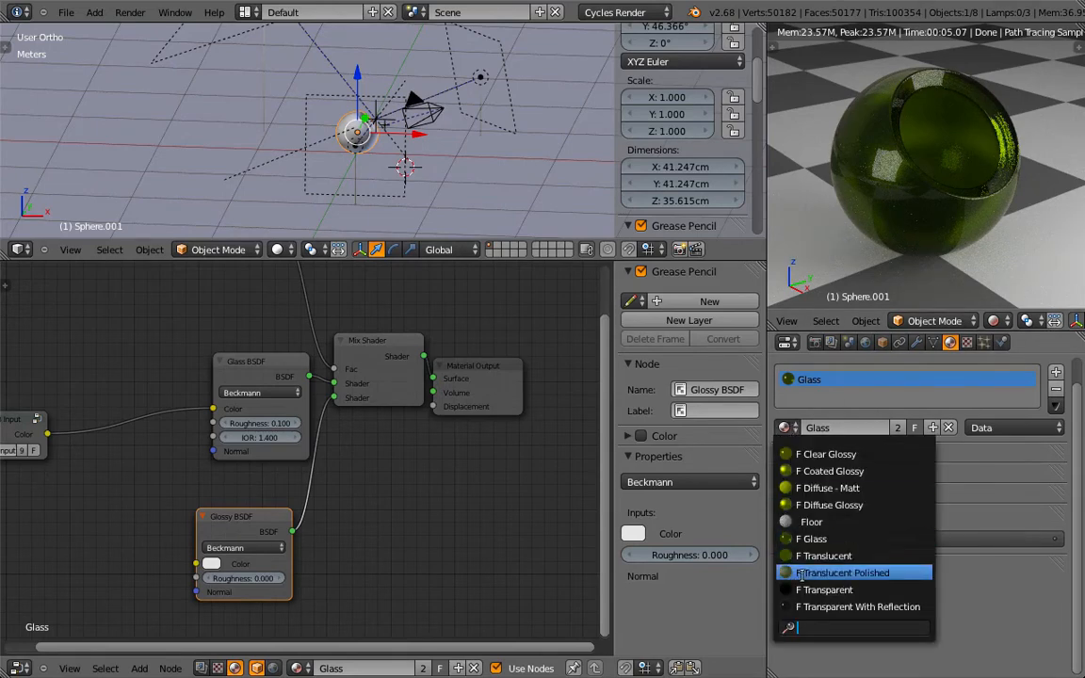
pyautogui.click(829, 556)
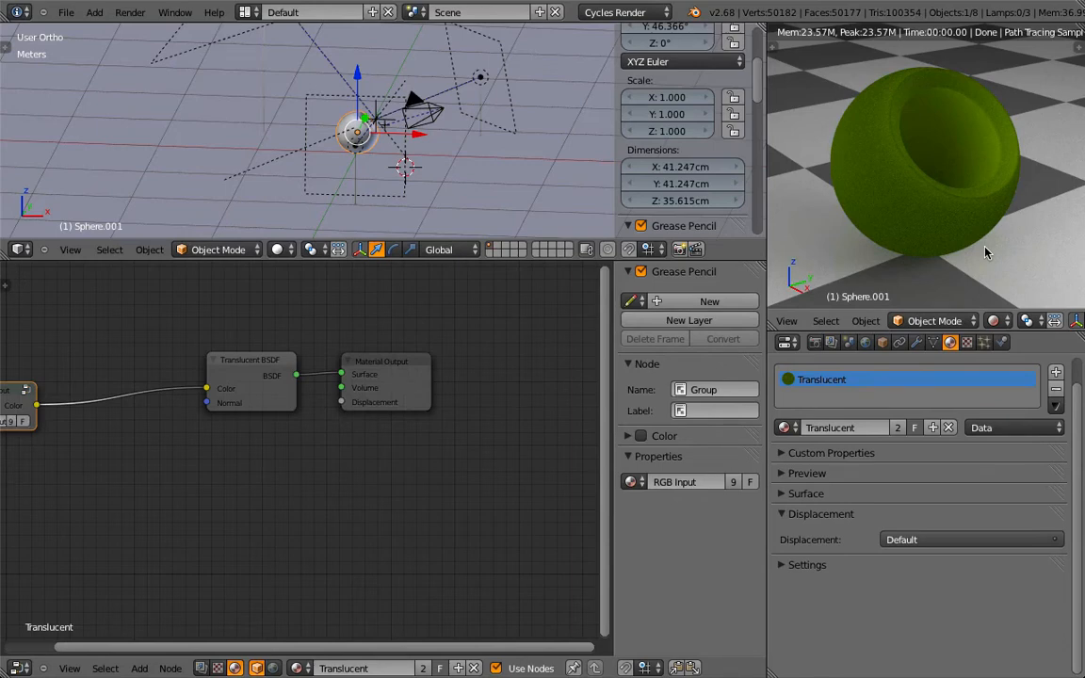
pyautogui.click(784, 427)
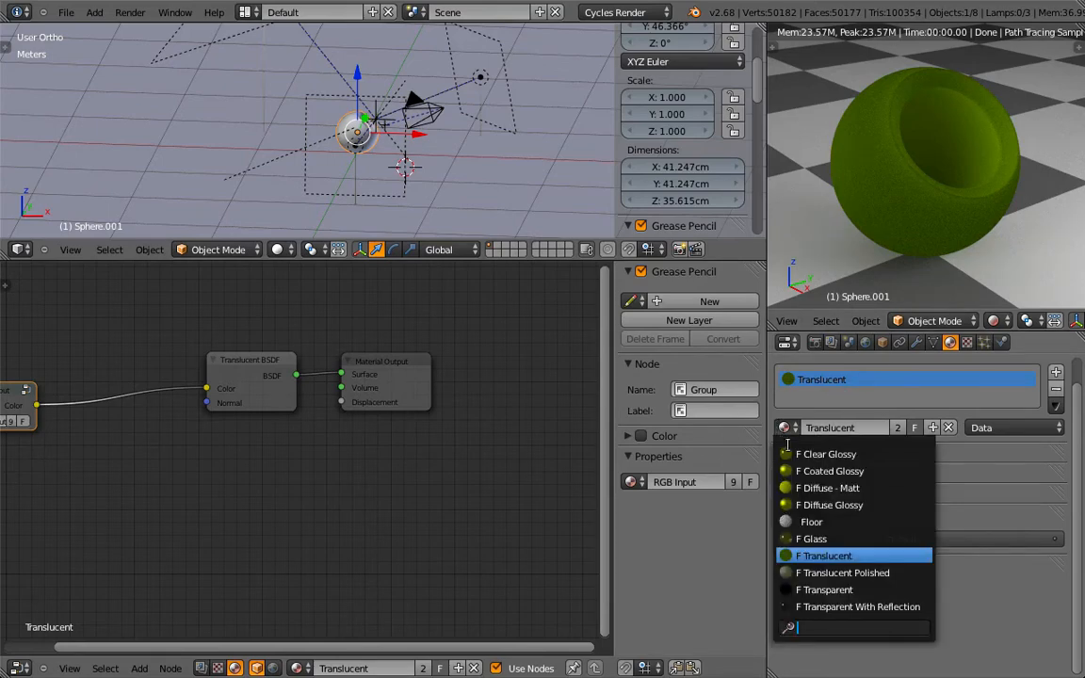
pyautogui.click(791, 488)
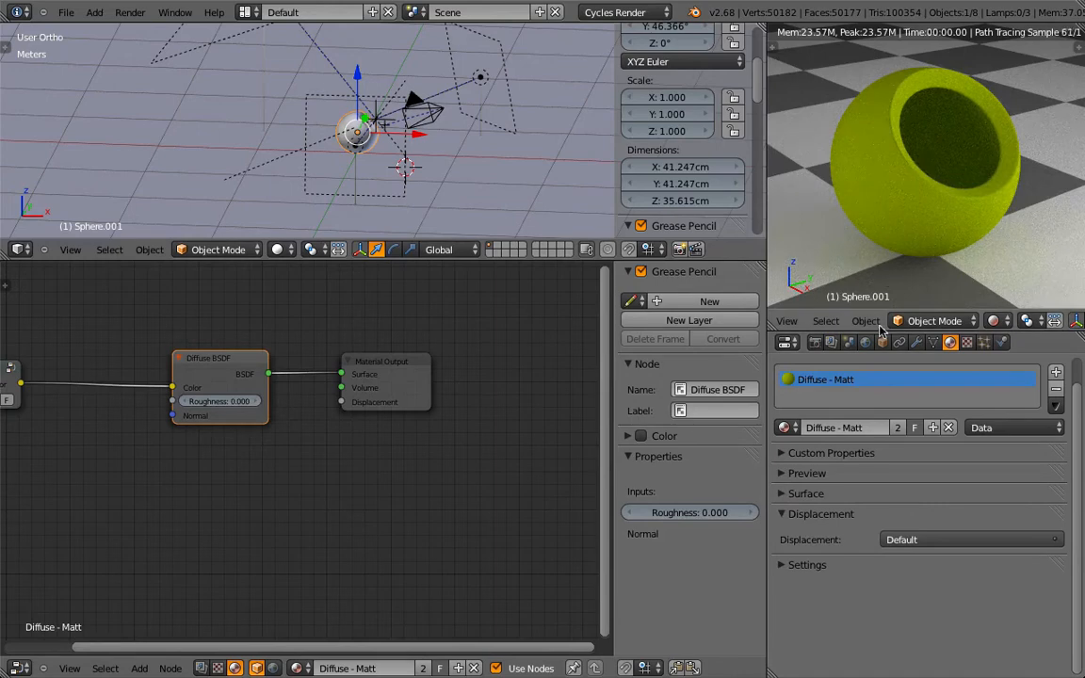
pyautogui.click(786, 427)
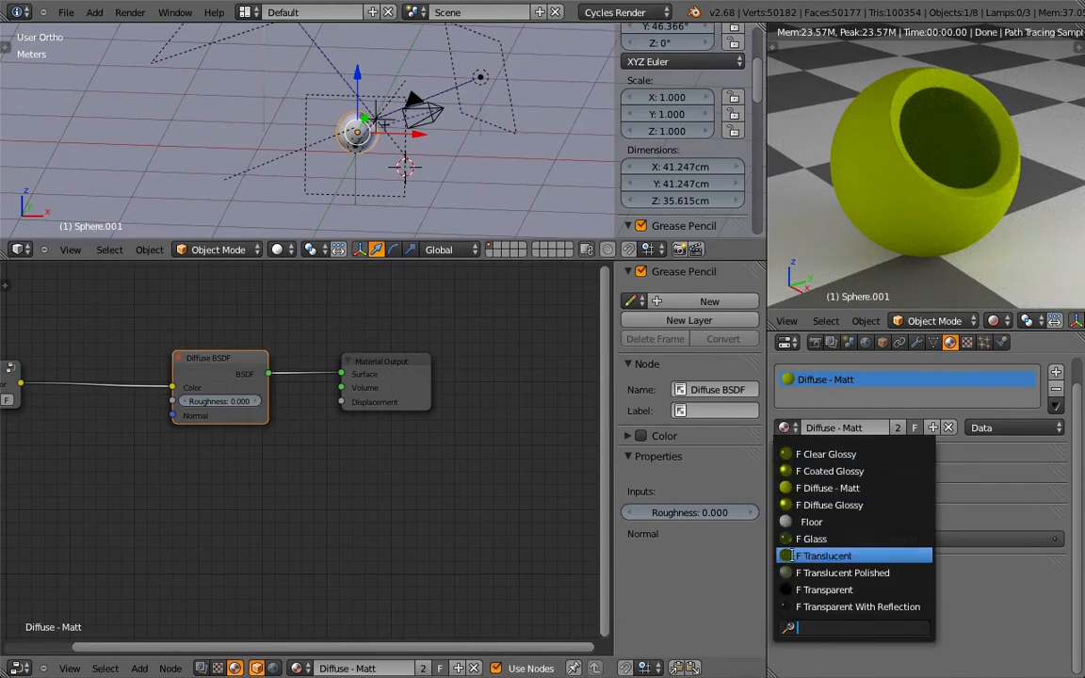
pyautogui.click(796, 556)
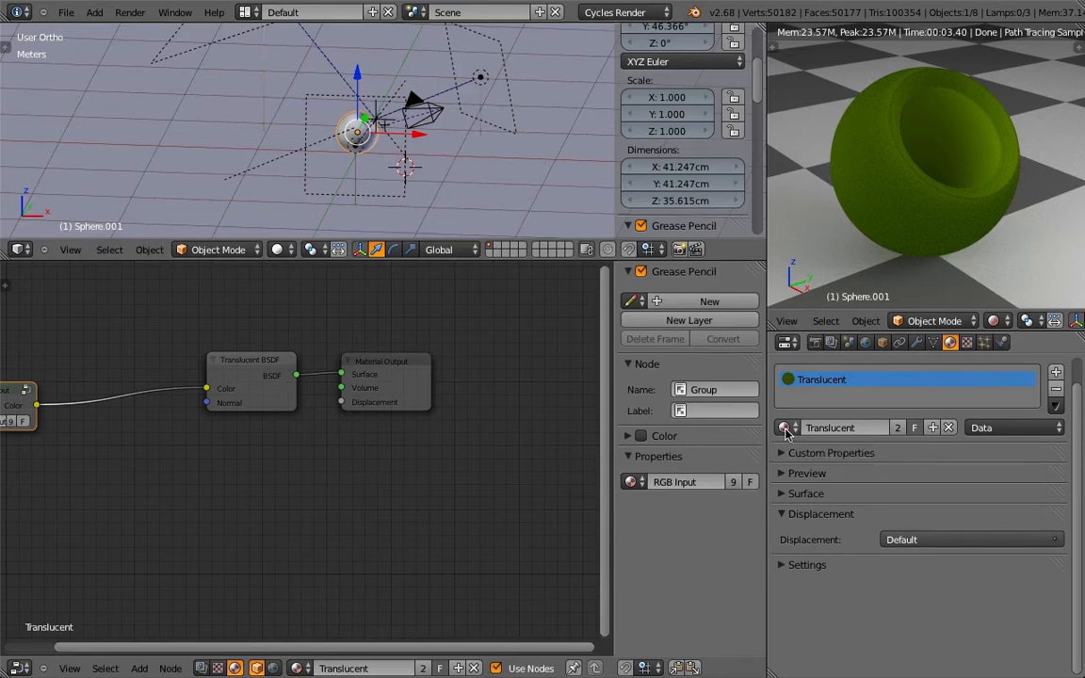
# Assign the Translucent Polished material to the sphere and set its Mix Shader's Fac to 0.100.
pyautogui.click(785, 430)
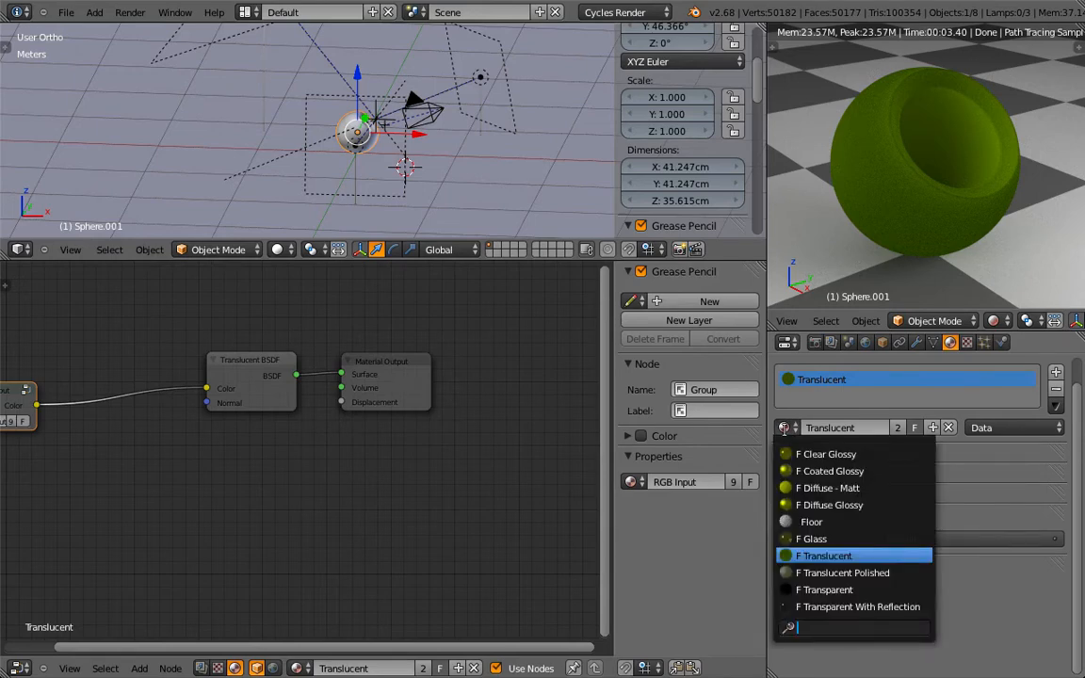
pyautogui.click(816, 573)
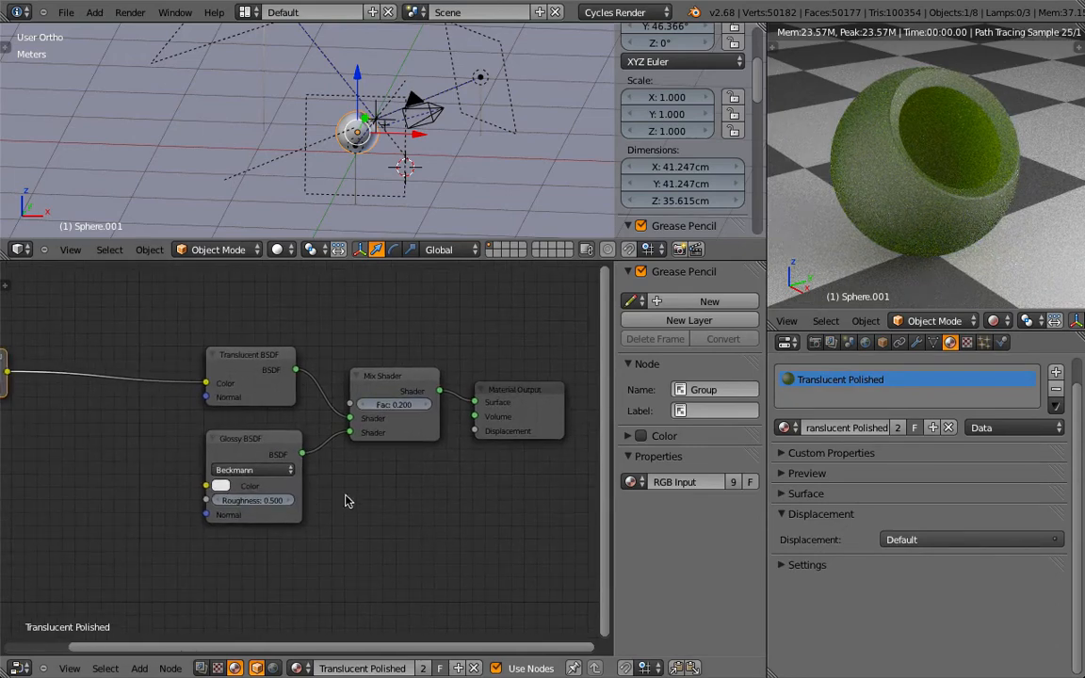
pyautogui.click(265, 451)
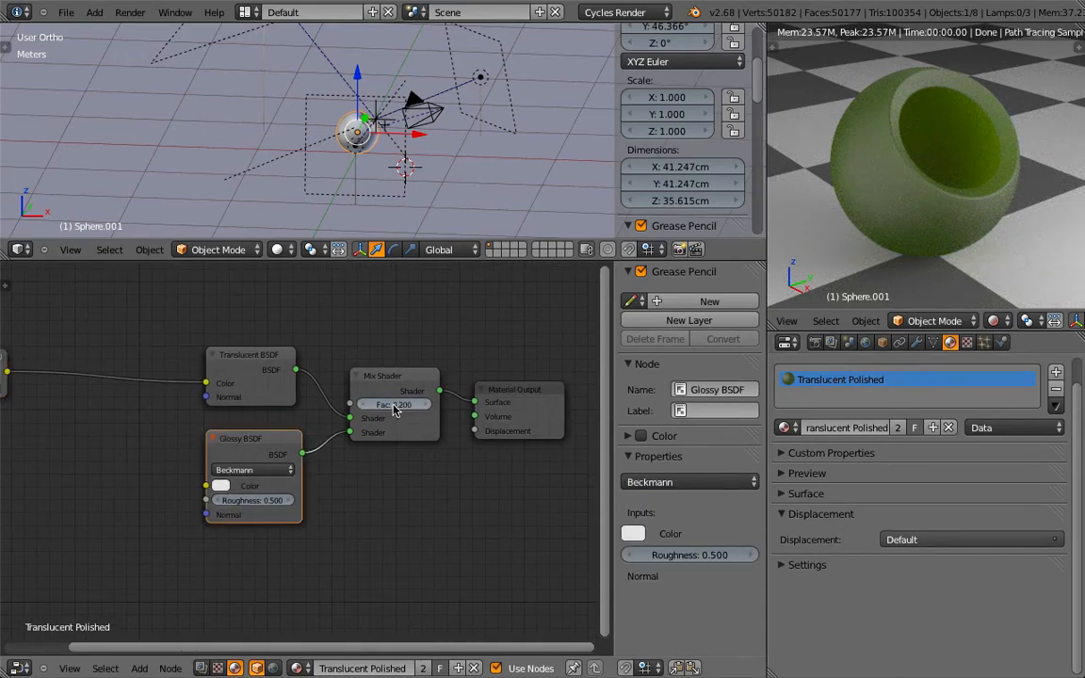
pyautogui.click(396, 409)
pyautogui.write('.1')
pyautogui.press('Return')
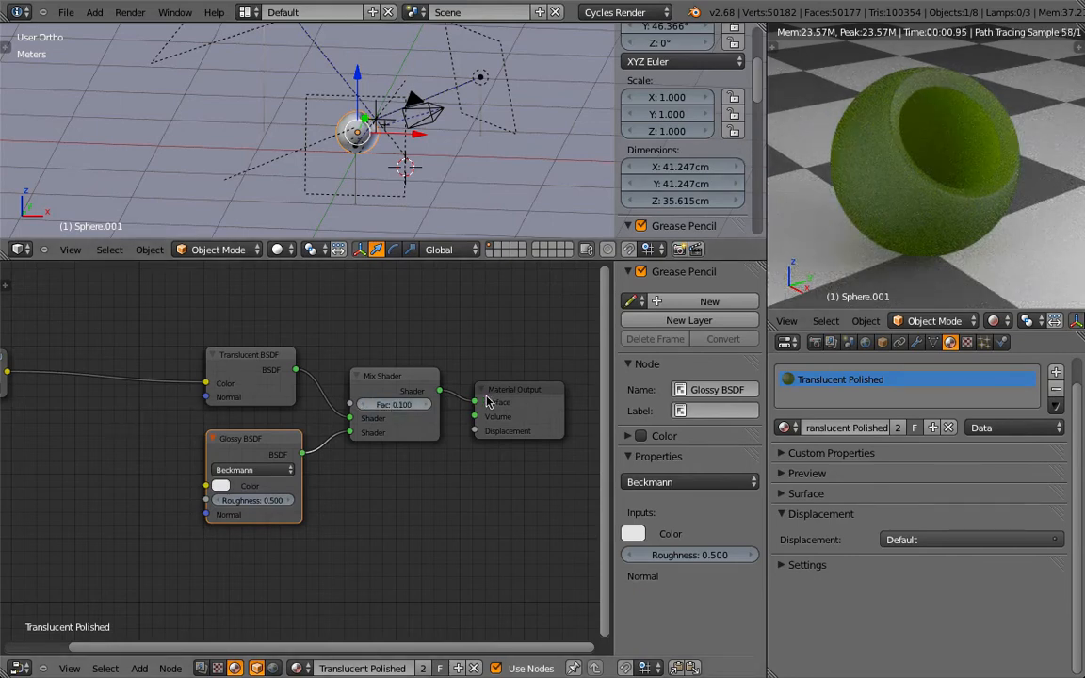
# Compare the sphere with the plain Translucent material and return to Translucent Polished.
pyautogui.click(785, 429)
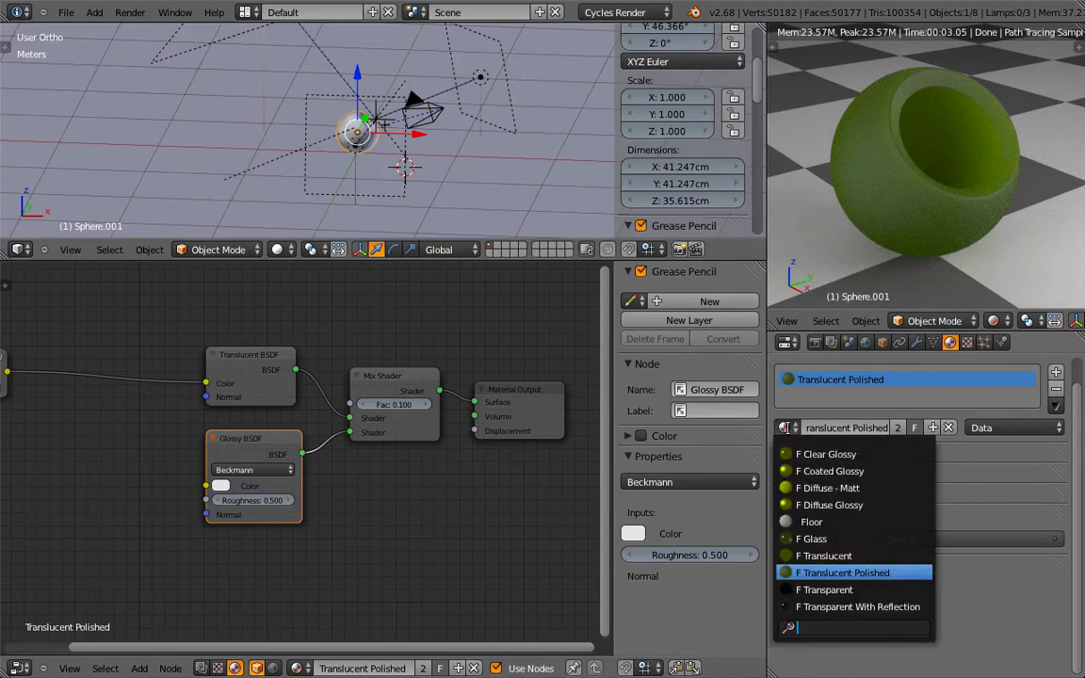
pyautogui.click(808, 557)
pyautogui.click(786, 428)
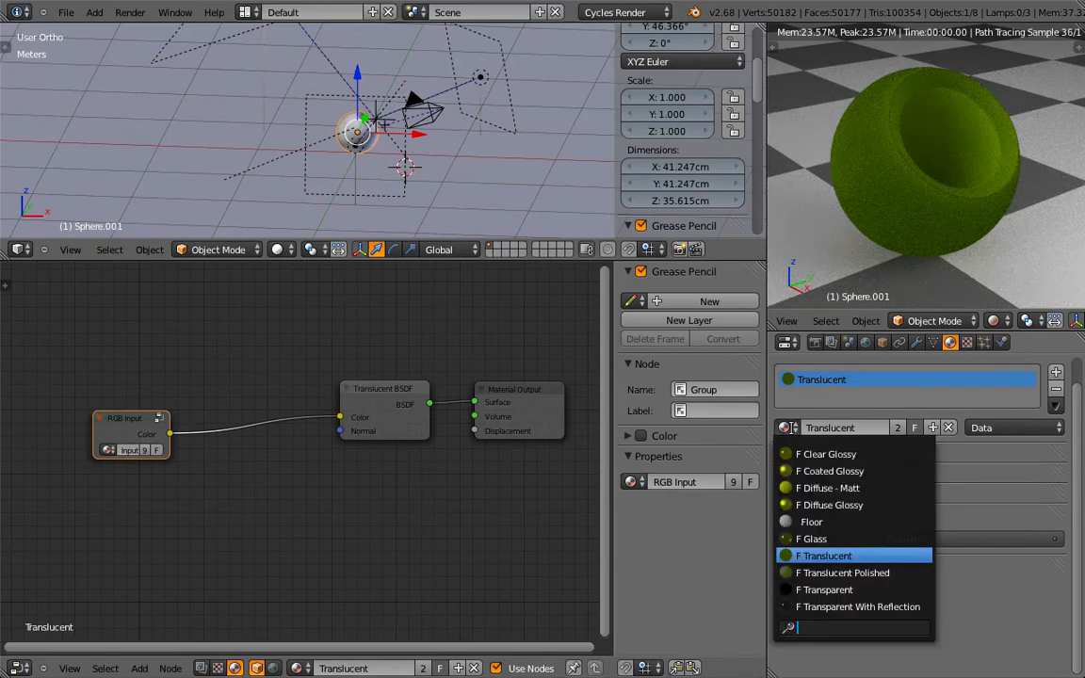
pyautogui.click(812, 572)
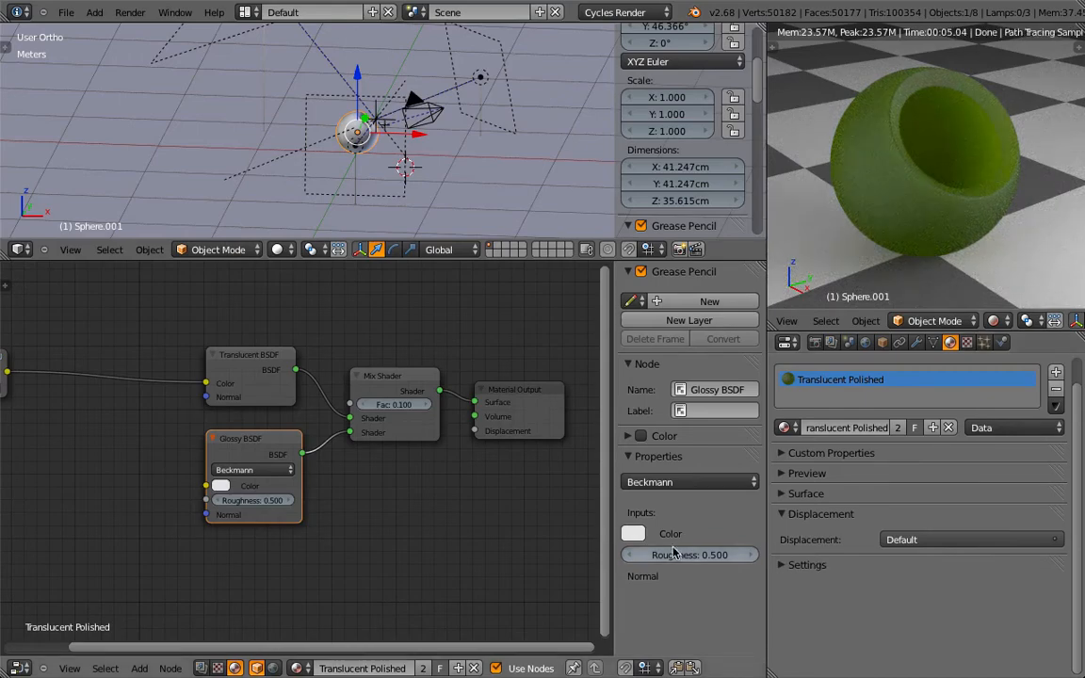
# Lower the Glossy BSDF's Roughness to 0.100 in the Translucent Polished material.
pyautogui.click(217, 501)
pyautogui.click(218, 501)
pyautogui.click(217, 502)
pyautogui.click(217, 501)
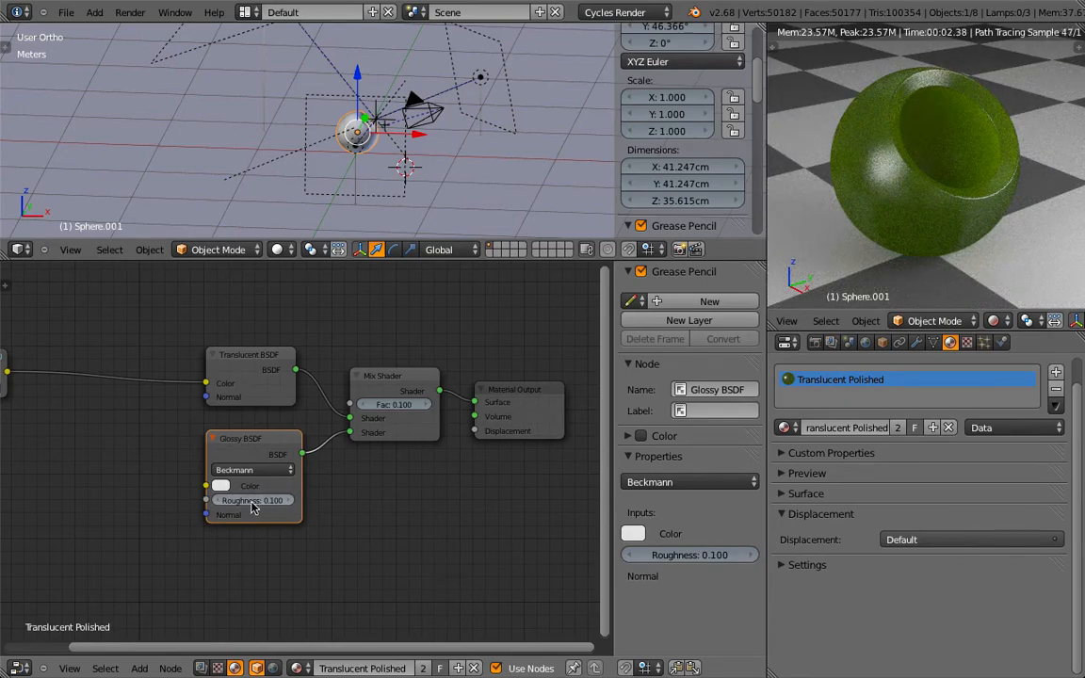
# Try the Mix Shader's Fac at 0.050 and at 0.010.
pyautogui.doubleClick(398, 403)
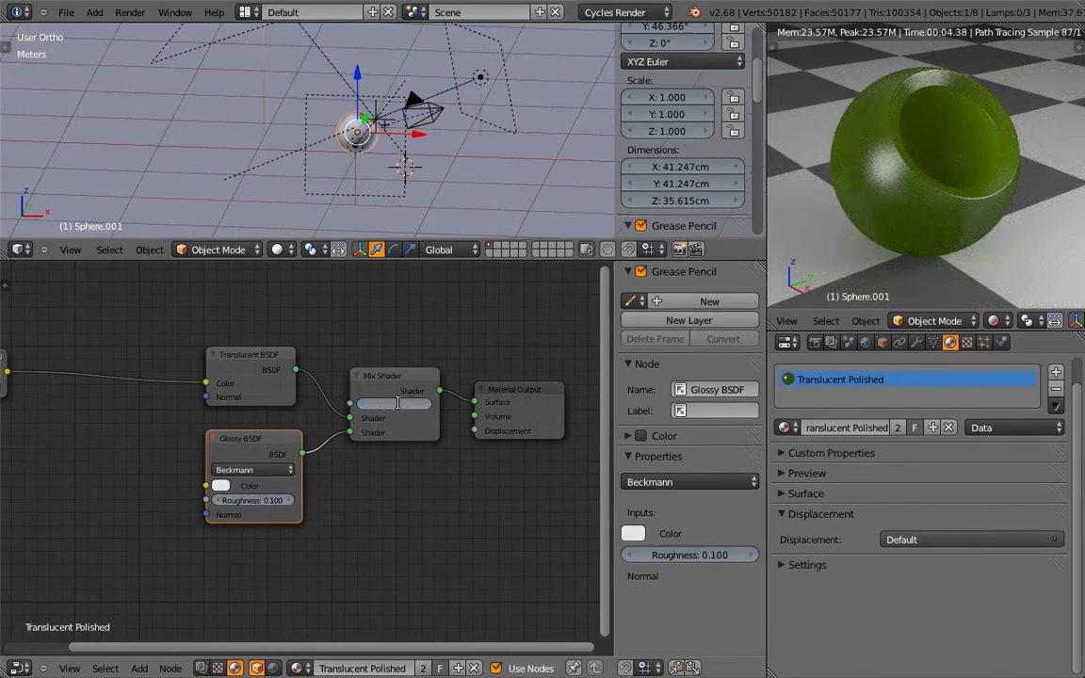
pyautogui.press('Return')
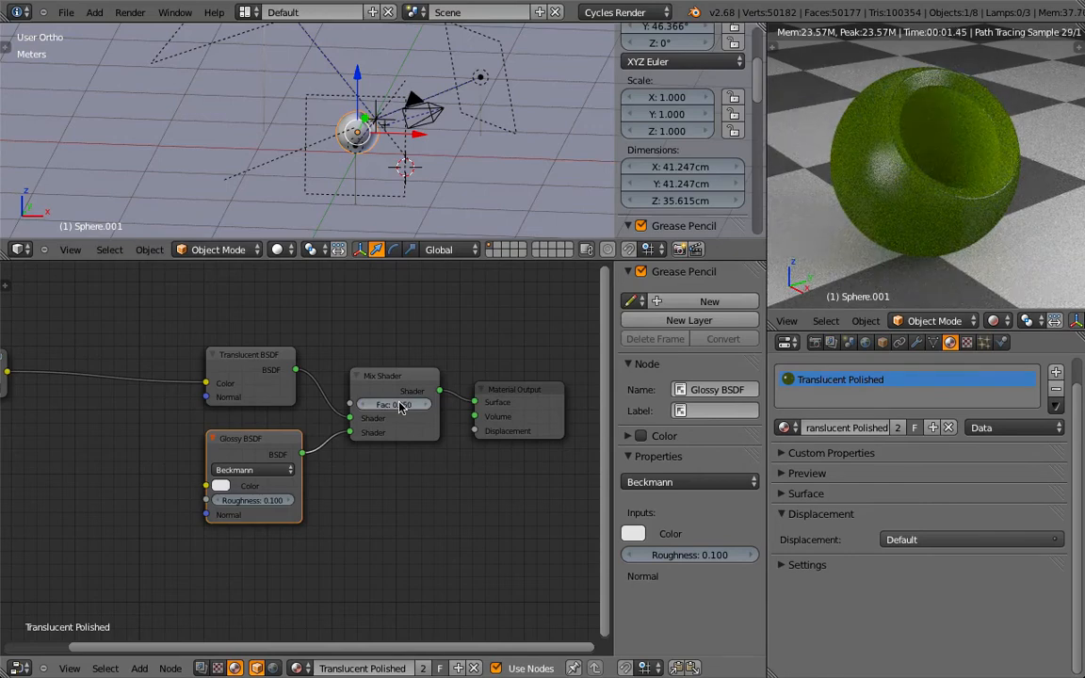
pyautogui.doubleClick(400, 405)
pyautogui.press('BackSpace')
pyautogui.write('1')
pyautogui.press('Return')
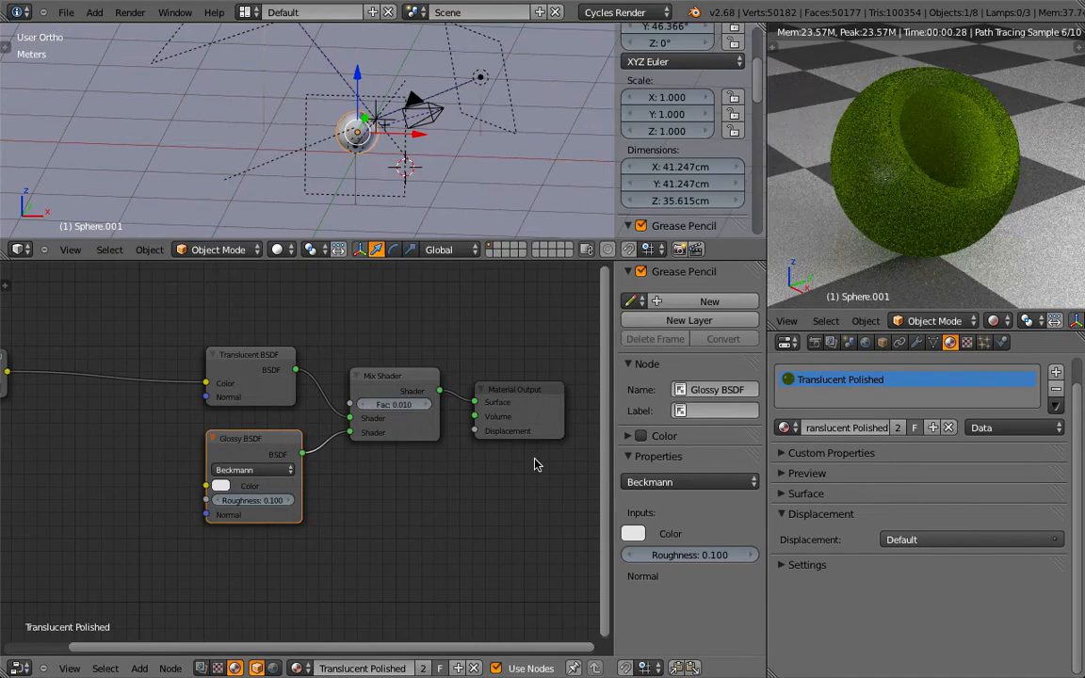
# Raise the Mix Shader's Fac to 0.020 and settle on 0.050.
pyautogui.click(400, 405)
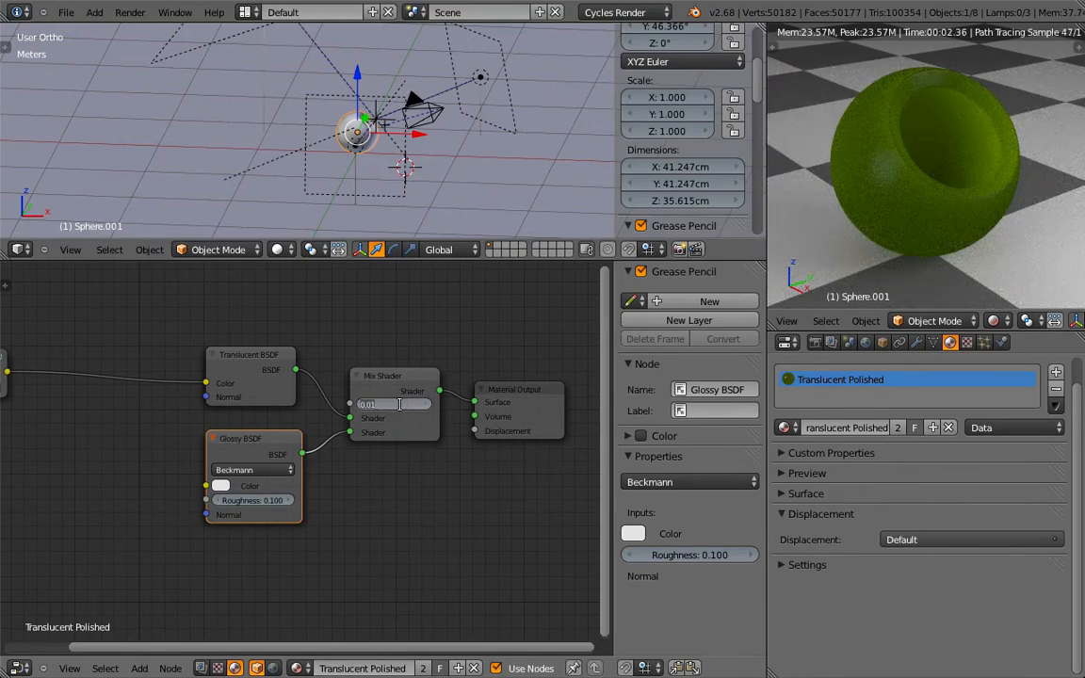
pyautogui.write('0.02')
pyautogui.press('Return')
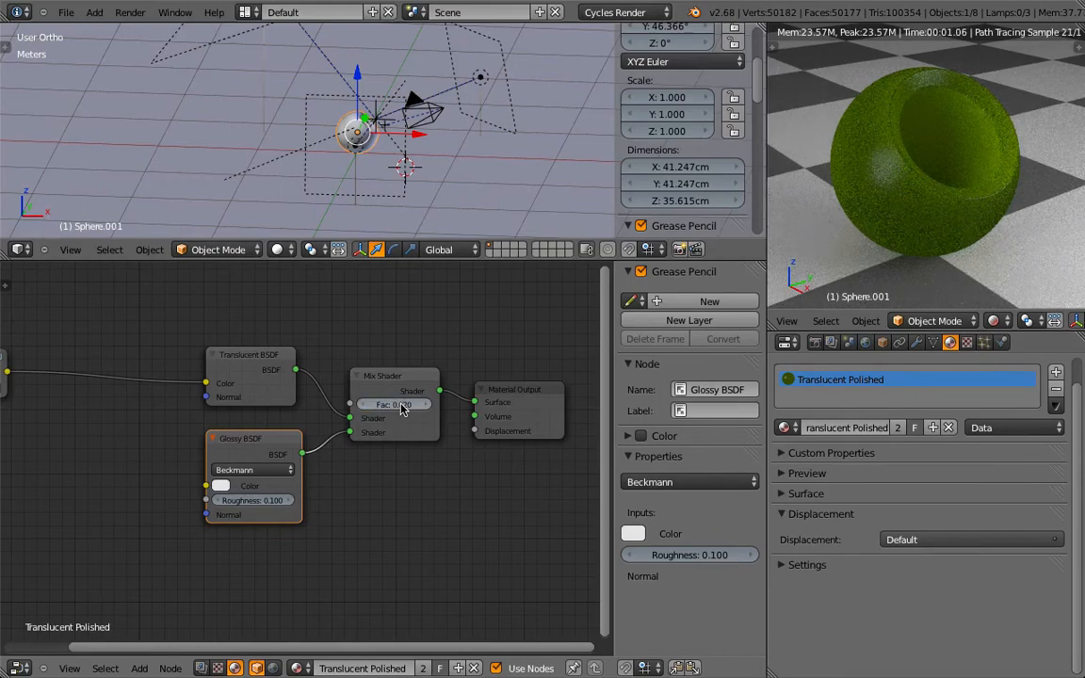
pyautogui.click(401, 405)
pyautogui.write('0.05')
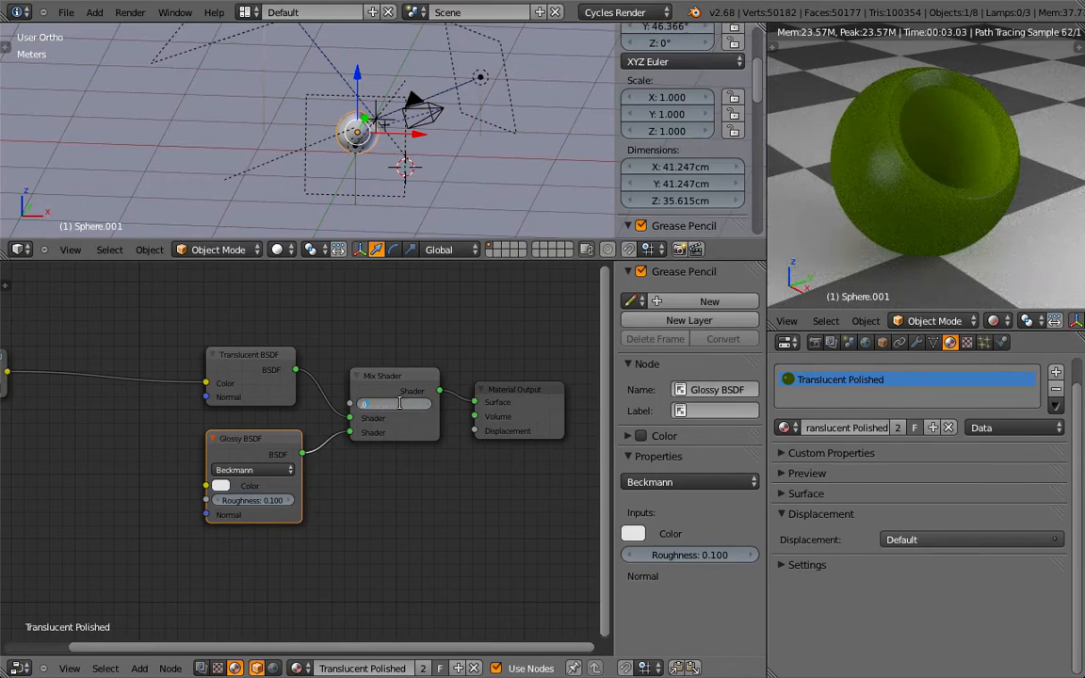
pyautogui.press('Return')
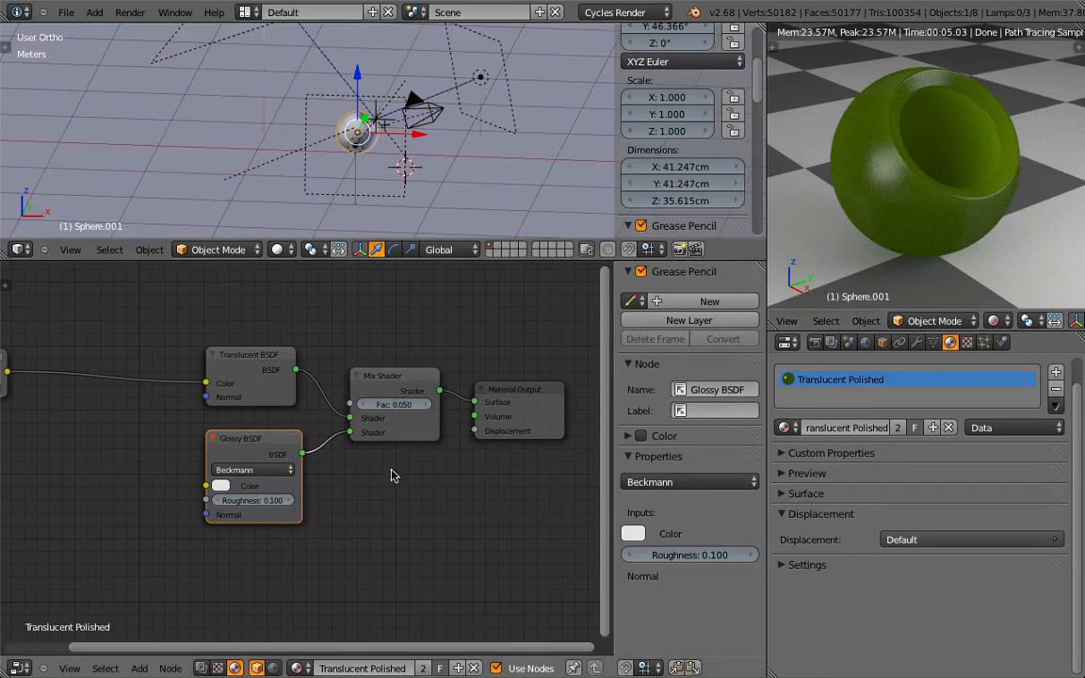
# Set the Roughness of the Translucent Polished material's Glossy BSDF to 0.400.
pyautogui.click(251, 499)
pyautogui.write('0.4')
pyautogui.press('Return')
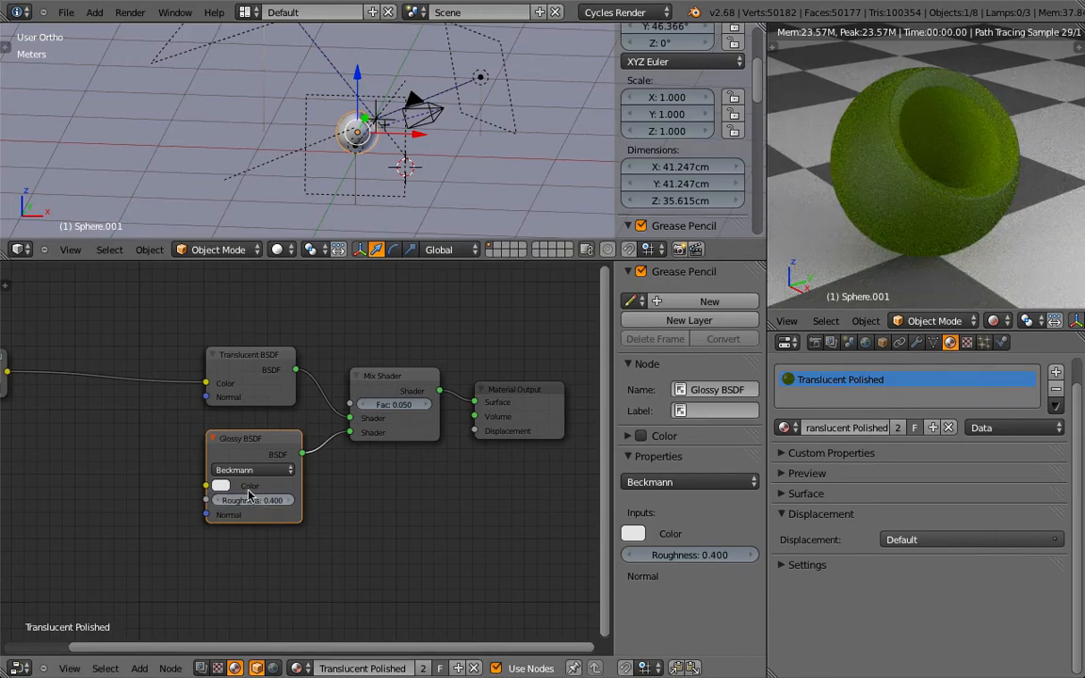
# Raise the Mix Shader's Fac to 0.100 in the Translucent Polished material.
pyautogui.click(387, 404)
pyautogui.write('1')
pyautogui.press('Return')
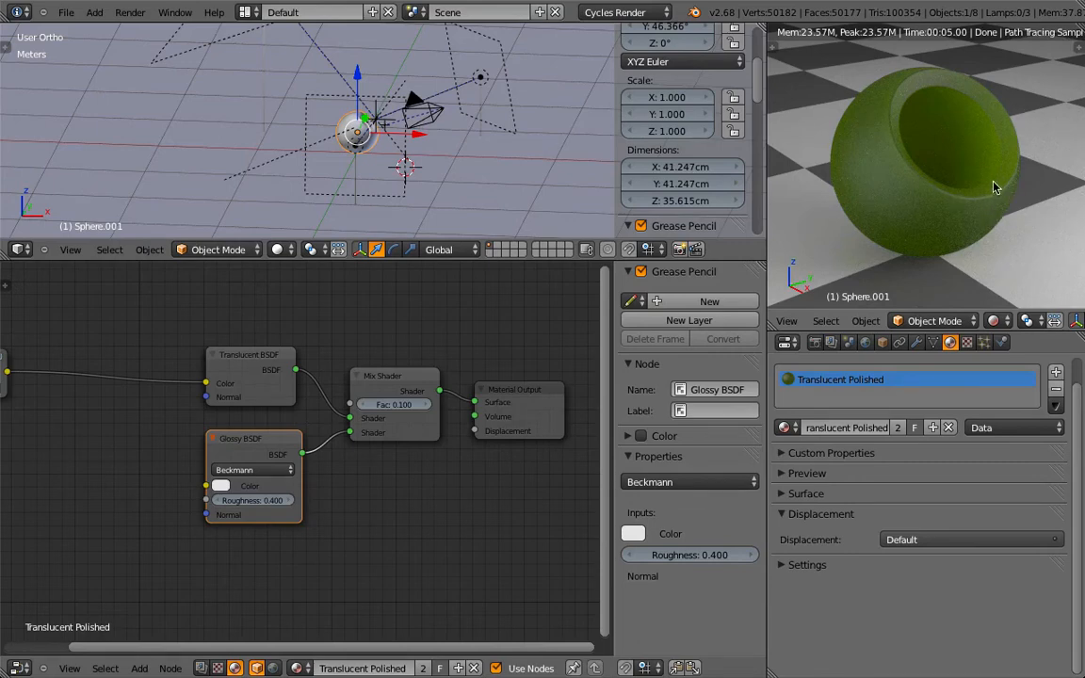
# Compare the Transparent and Transparent With Reflection materials on the sphere, inspecting the Glossy BSDF and Fresnel nodes of the reflective one.
pyautogui.click(786, 428)
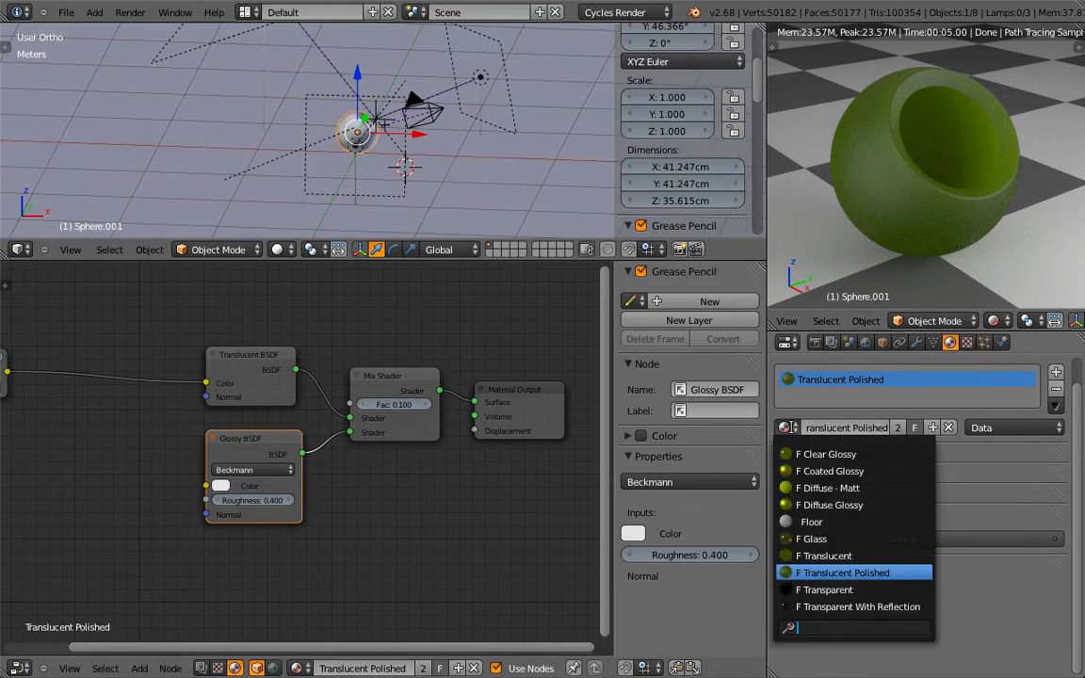
pyautogui.click(824, 589)
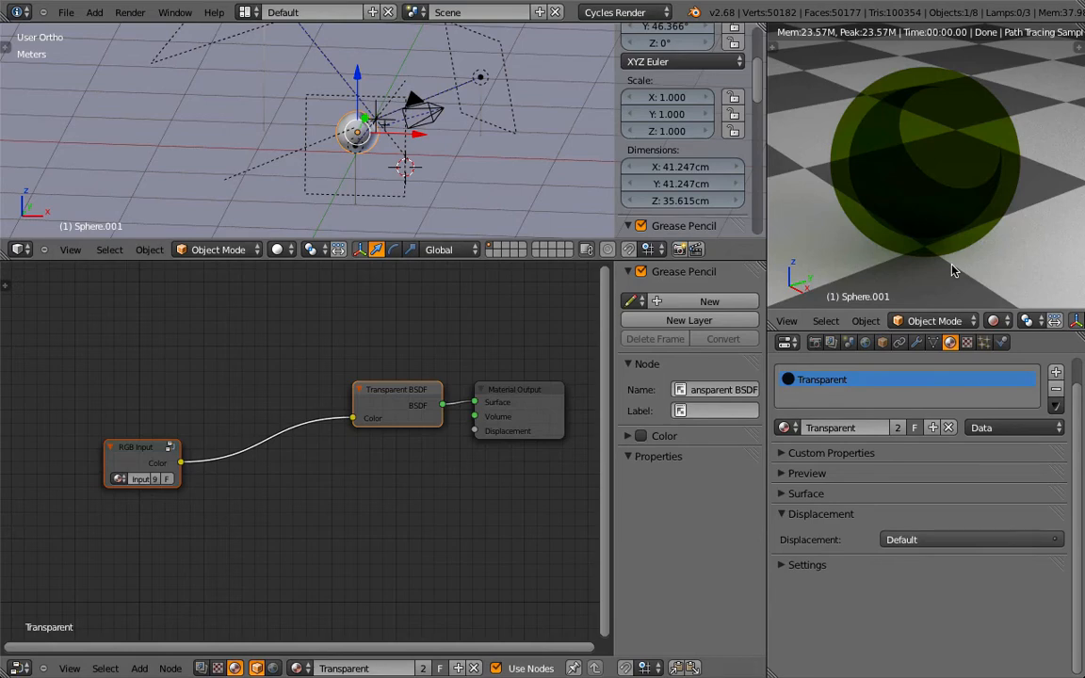
pyautogui.click(785, 427)
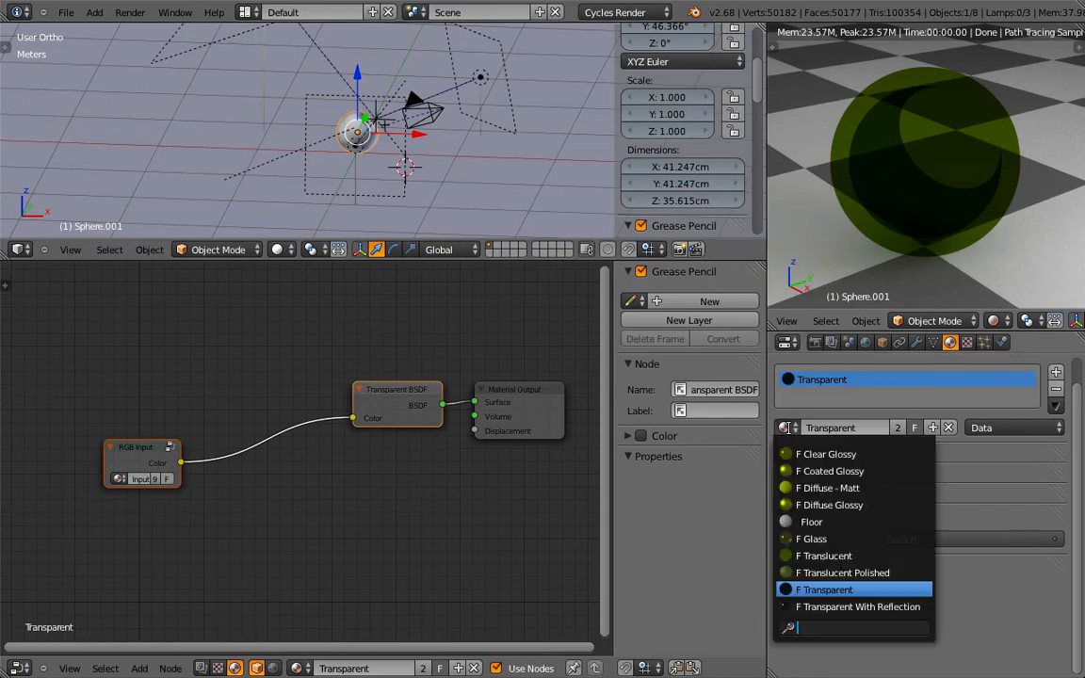
pyautogui.click(854, 610)
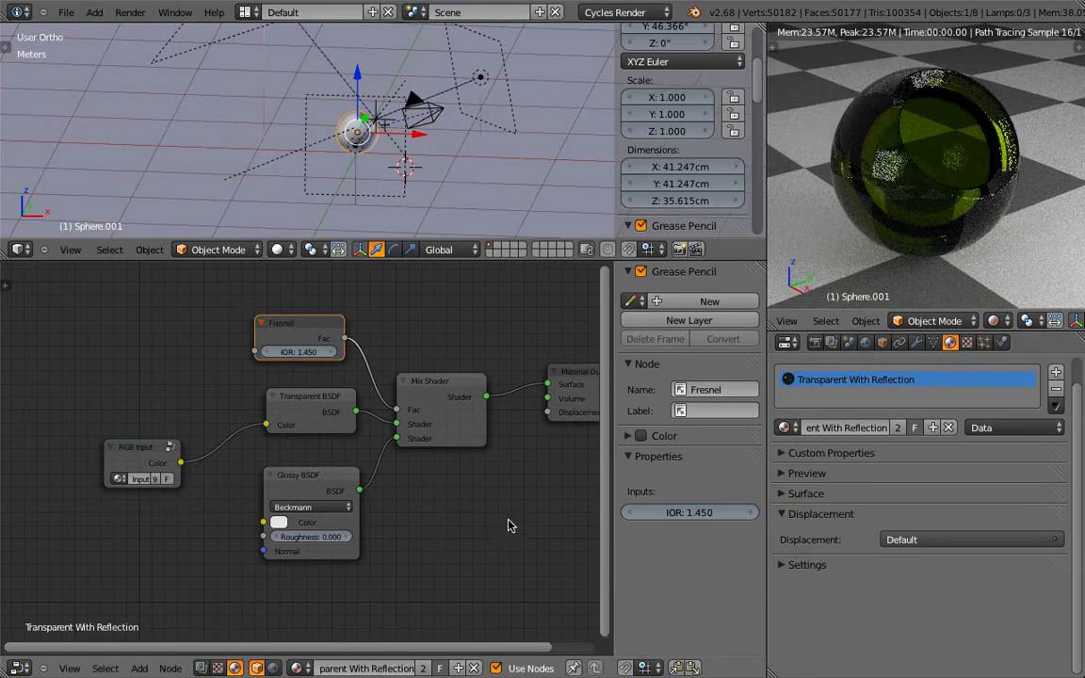
pyautogui.click(315, 480)
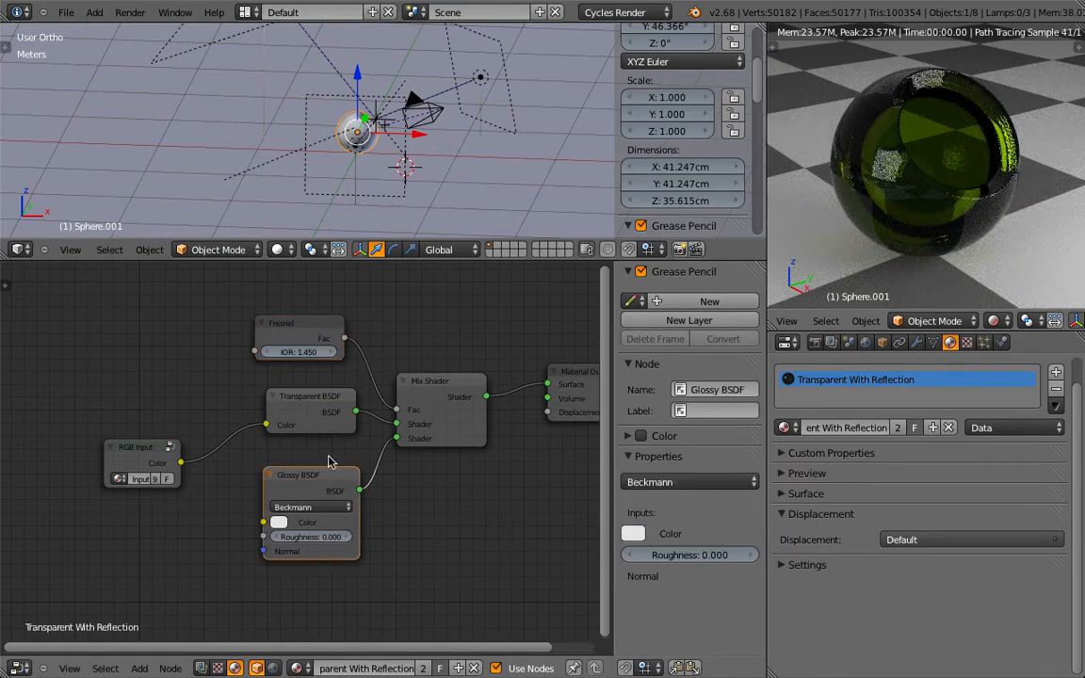
pyautogui.click(295, 339)
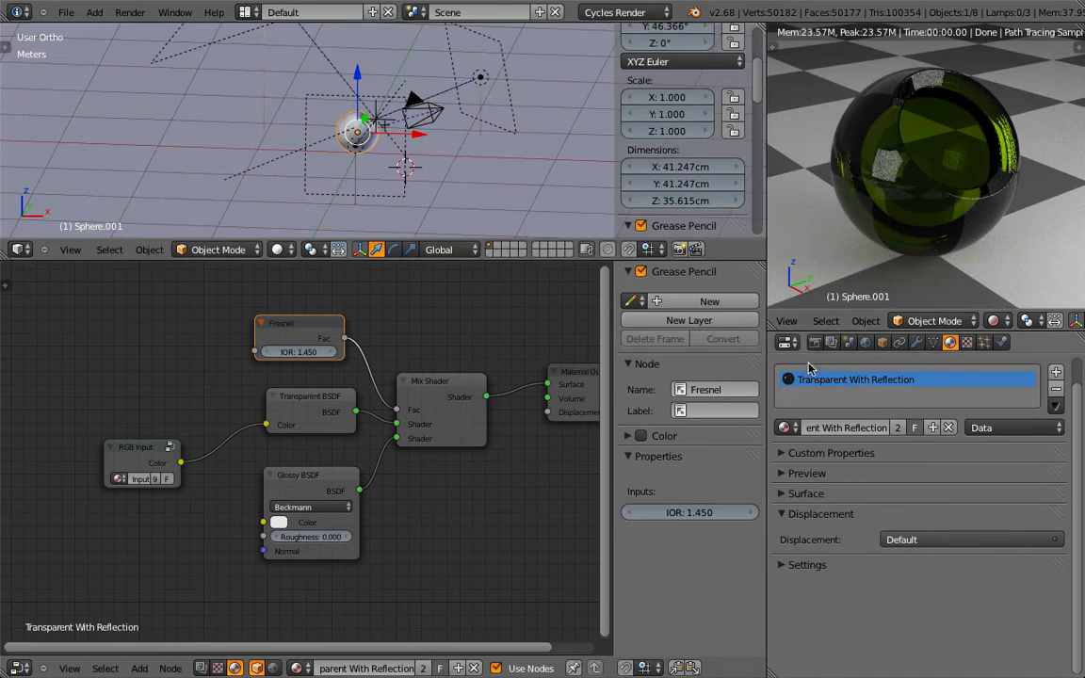
# Assign the Glass material to the sphere and lower its Glass BSDF's IOR to 1.000.
pyautogui.click(784, 428)
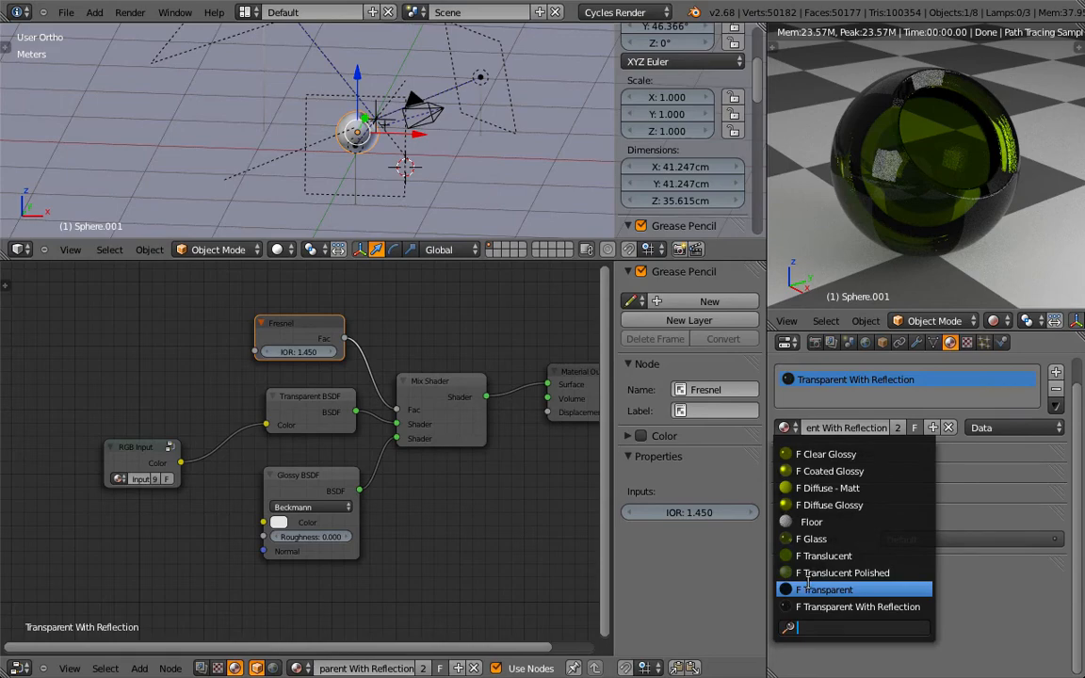
pyautogui.click(799, 538)
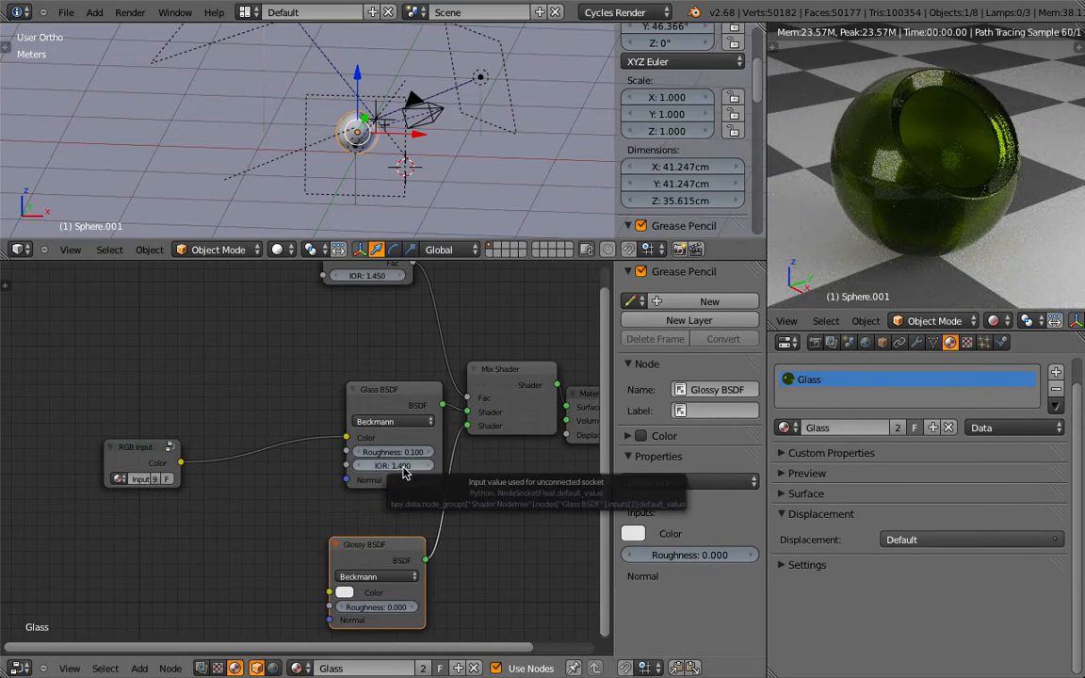
pyautogui.moveTo(401, 467); pyautogui.dragTo(371, 467)
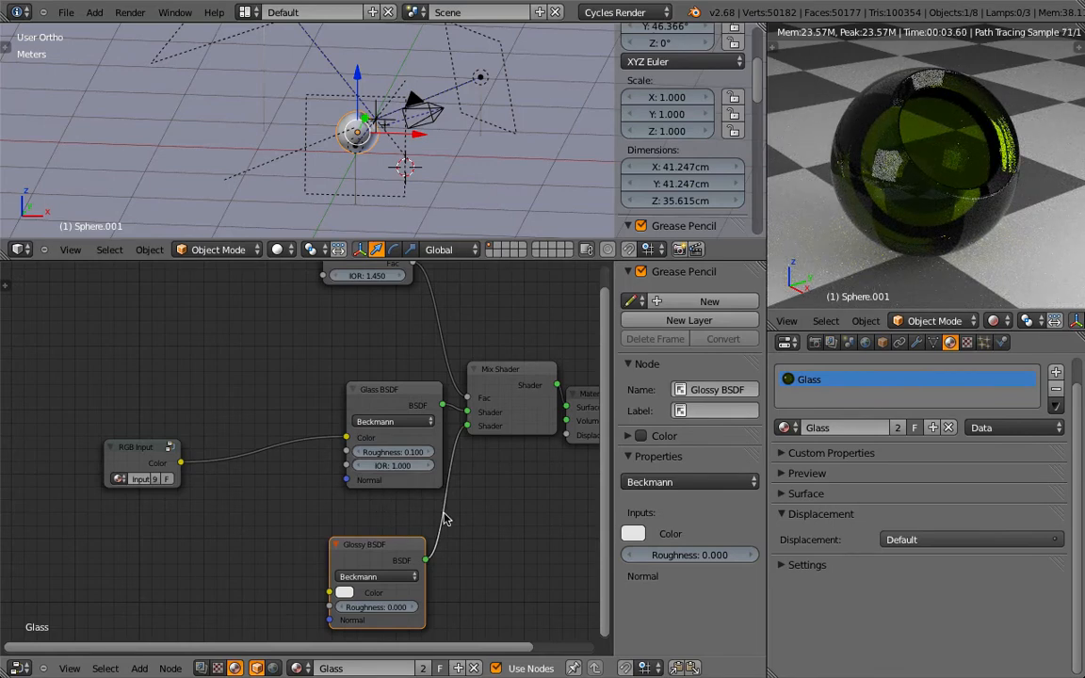
pyautogui.moveTo(480, 511); pyautogui.dragTo(424, 509, button='middle')
pyautogui.scroll(-2, 424, 513)
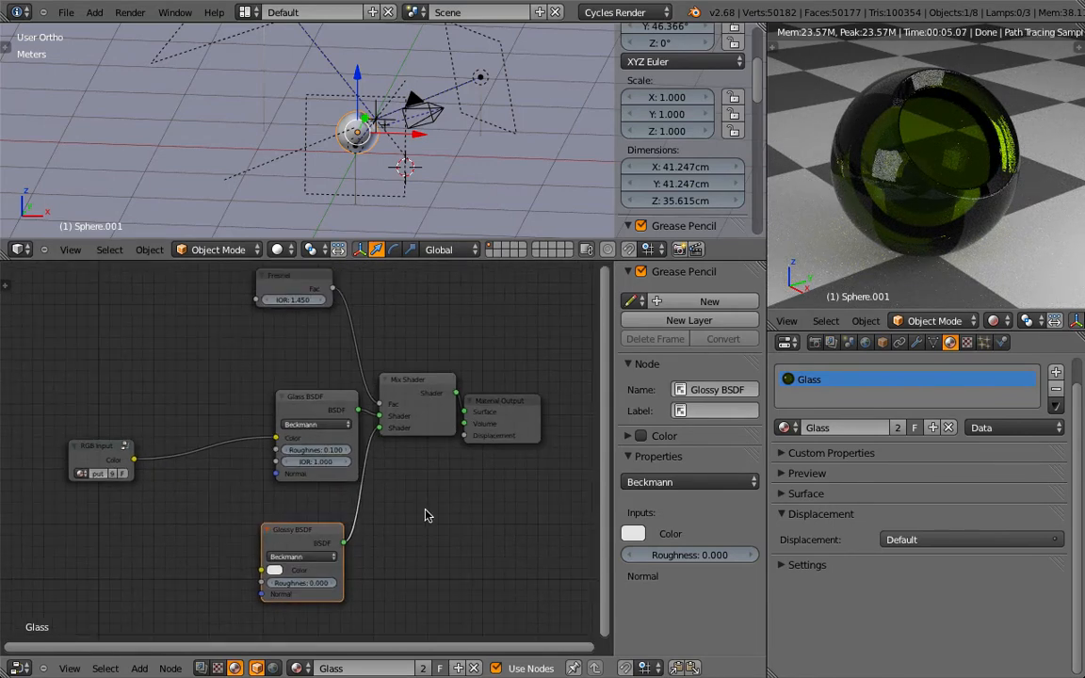
# Switch the sphere to Transparent With Reflection for comparison and return it to the Glass material.
pyautogui.click(786, 430)
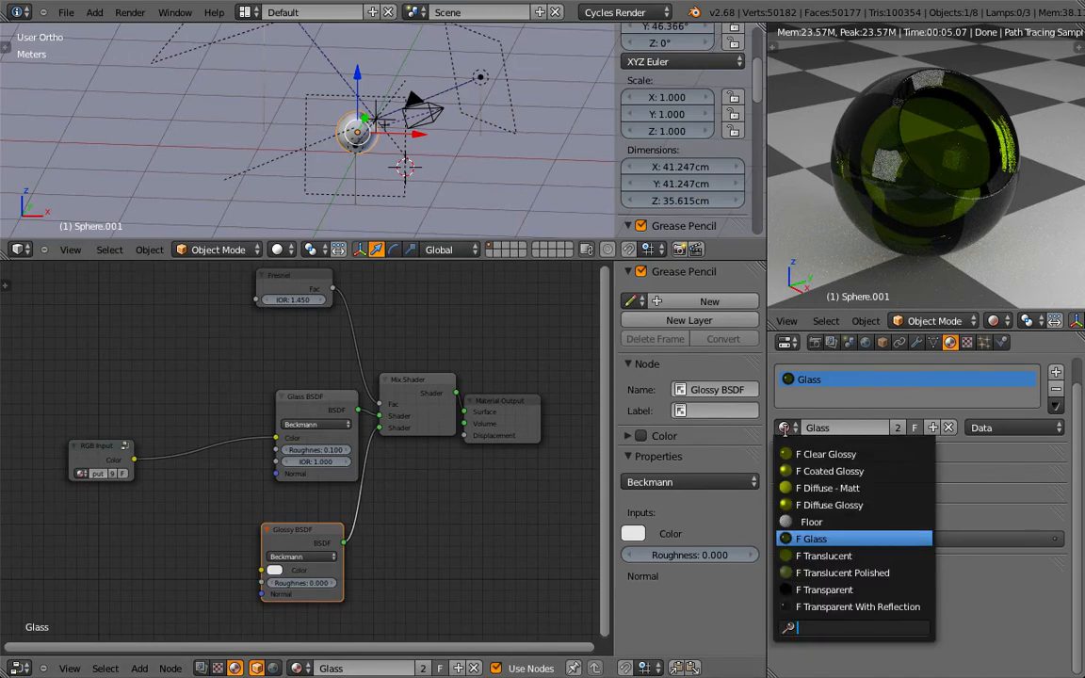
pyautogui.click(794, 606)
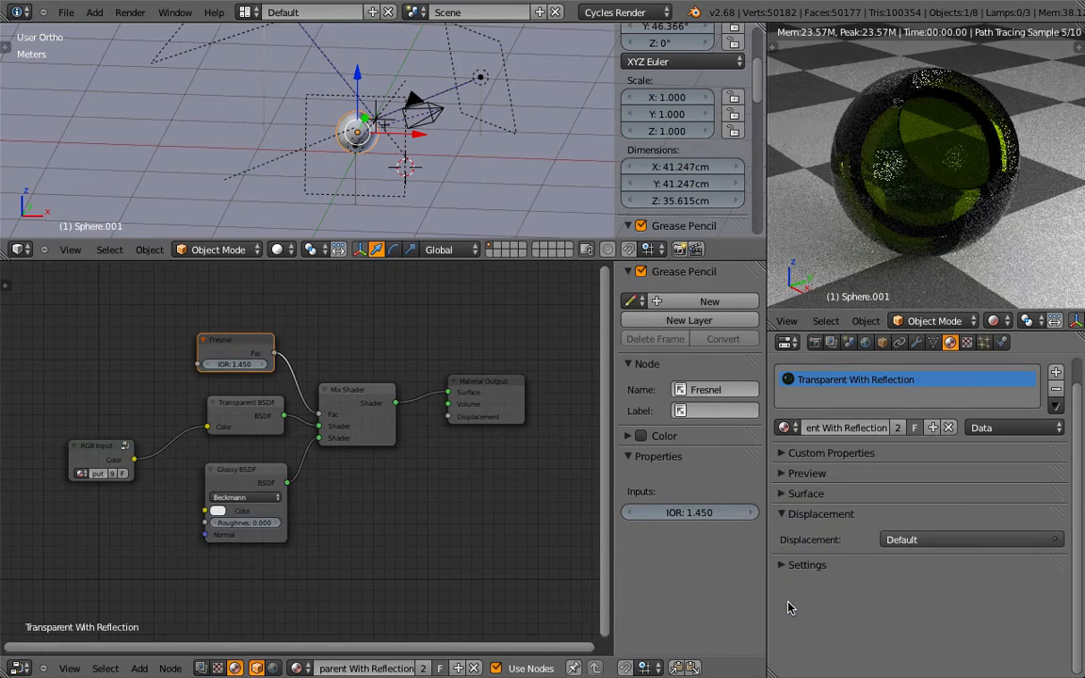
pyautogui.click(785, 427)
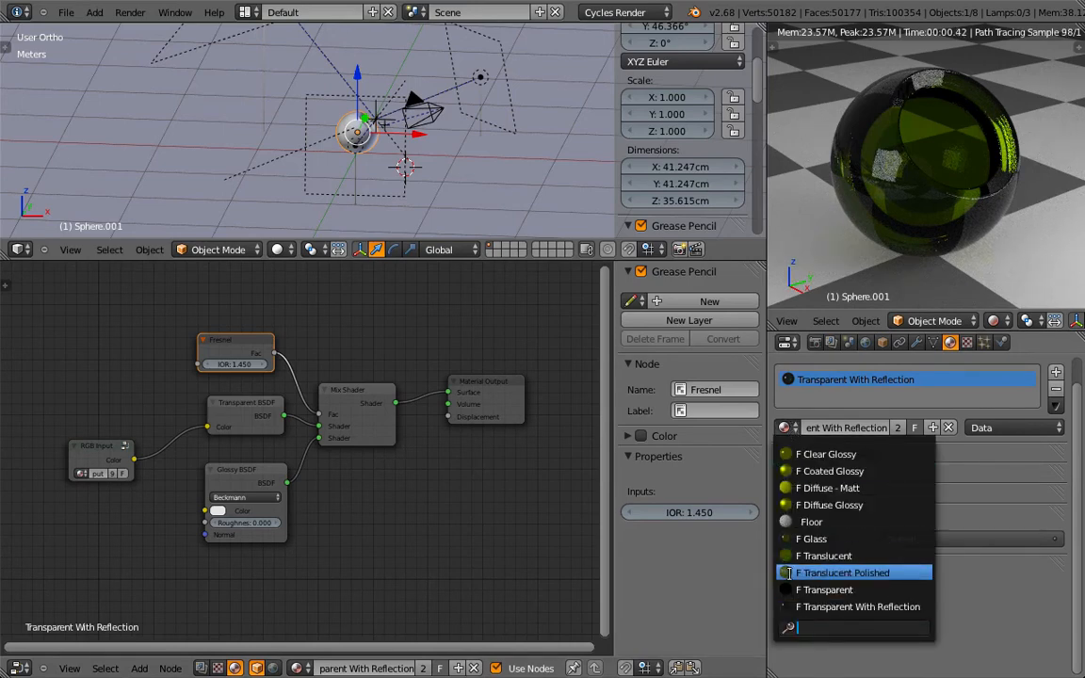
pyautogui.click(791, 539)
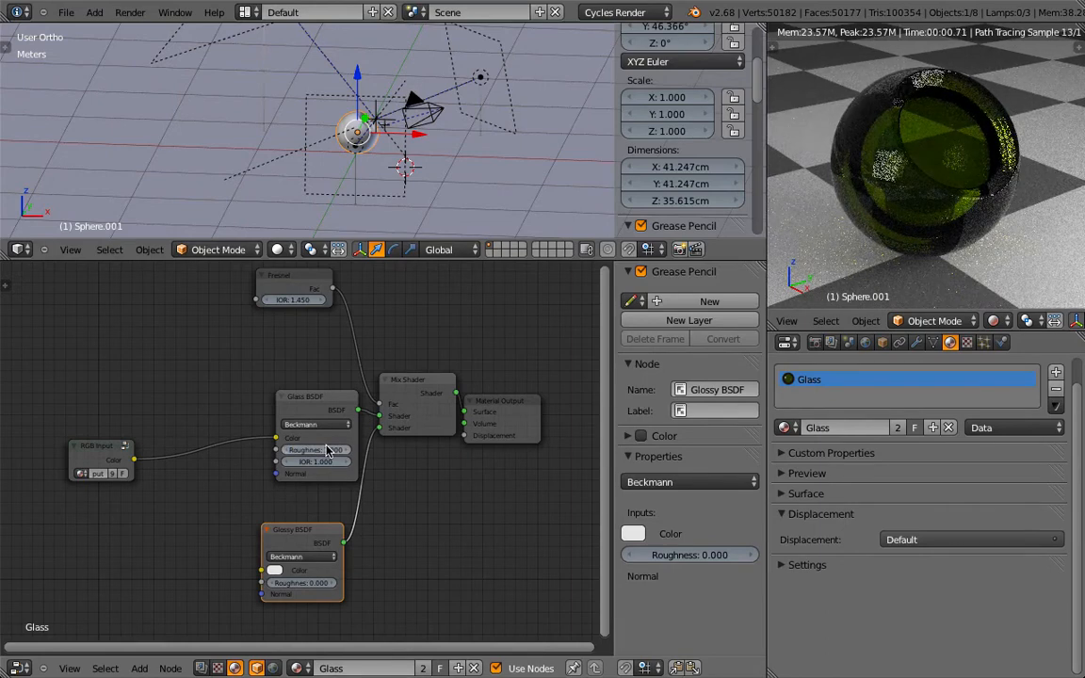
# Set the Glass BSDF's IOR to 1.450 and its Roughness to 0.300.
pyautogui.click(327, 463)
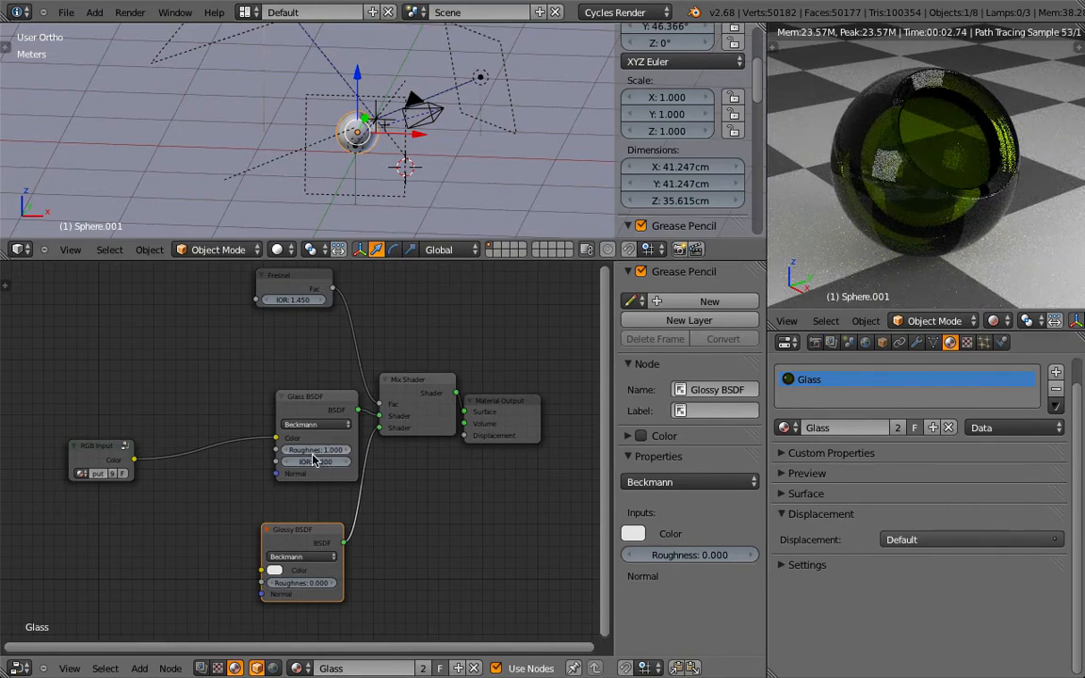
pyautogui.write('1')
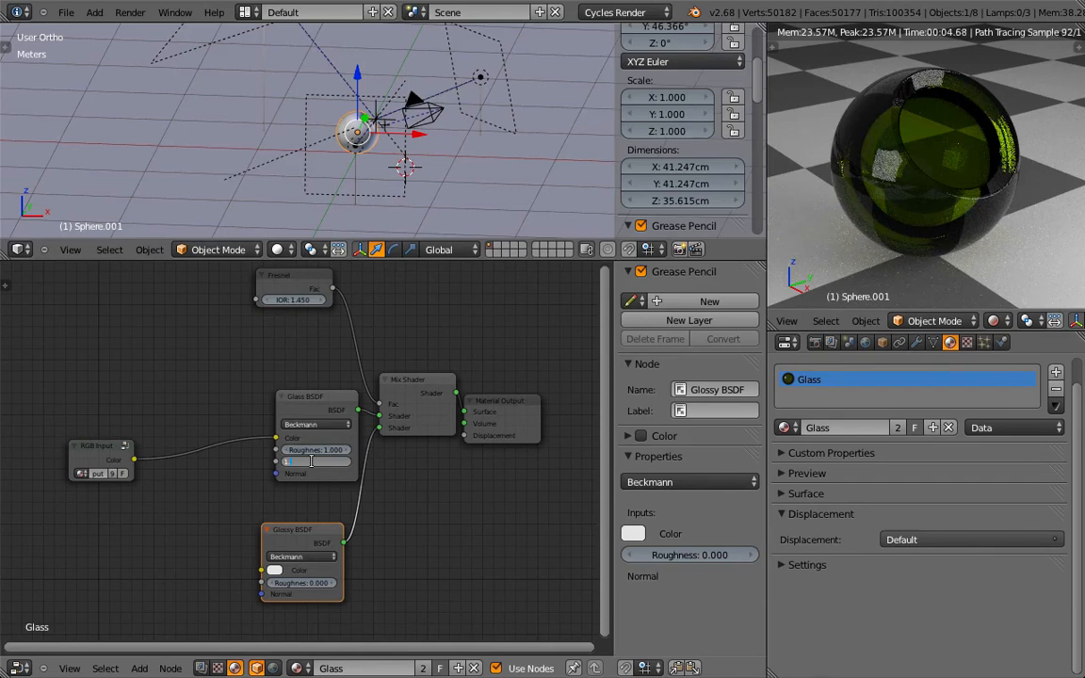
pyautogui.write('.45')
pyautogui.press('Return')
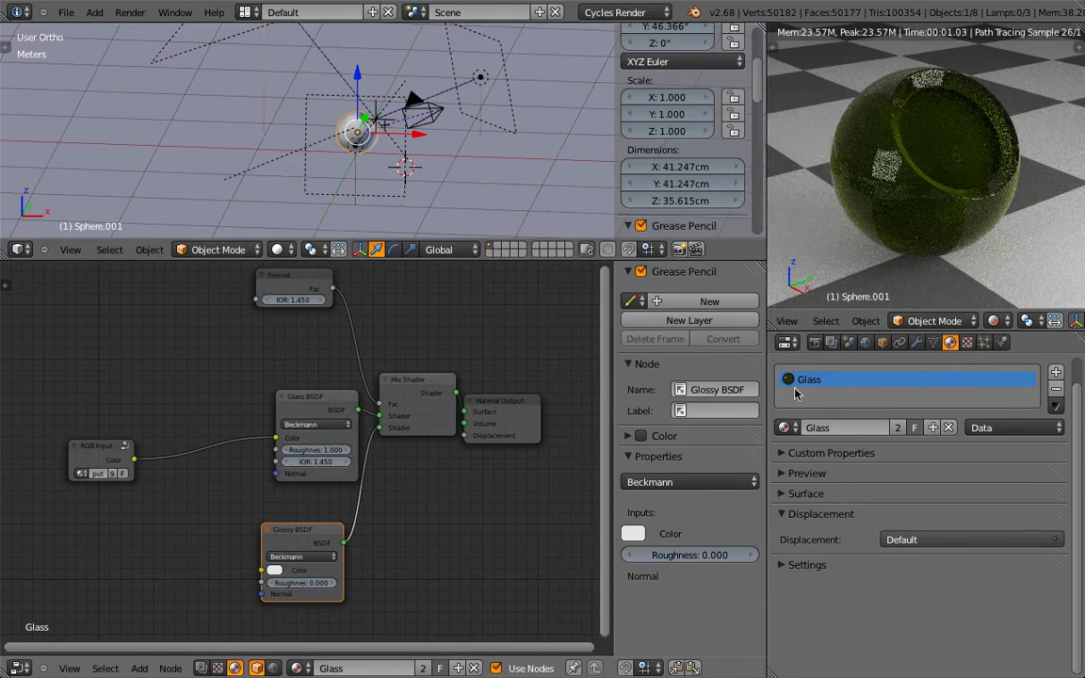
pyautogui.click(318, 450)
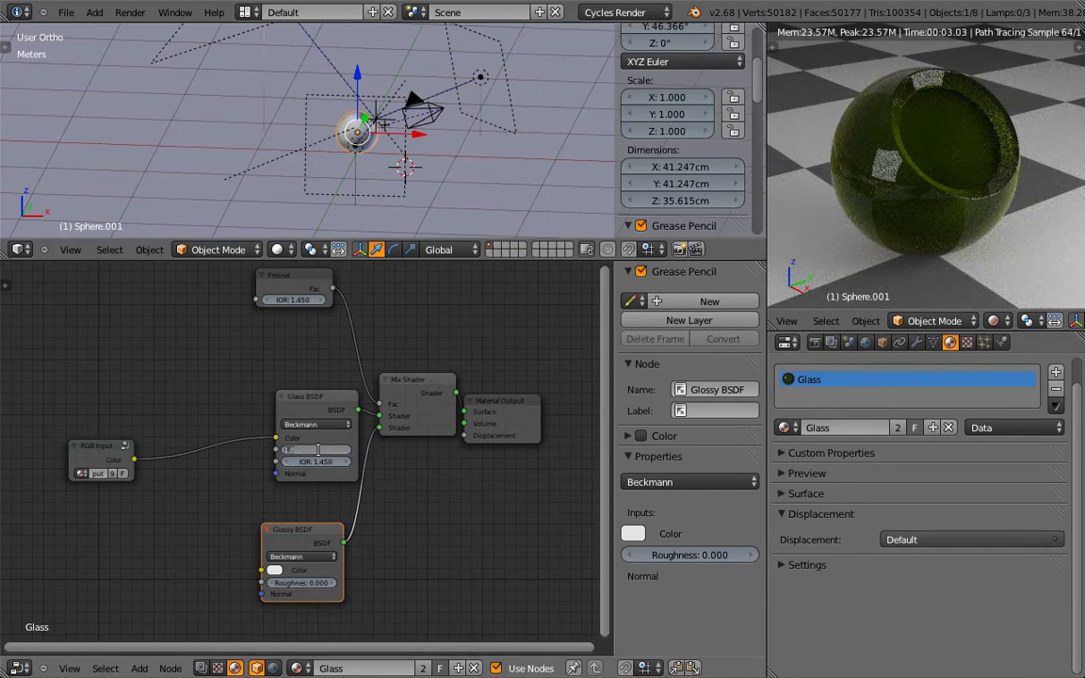
pyautogui.write('0.3')
pyautogui.press('Return')
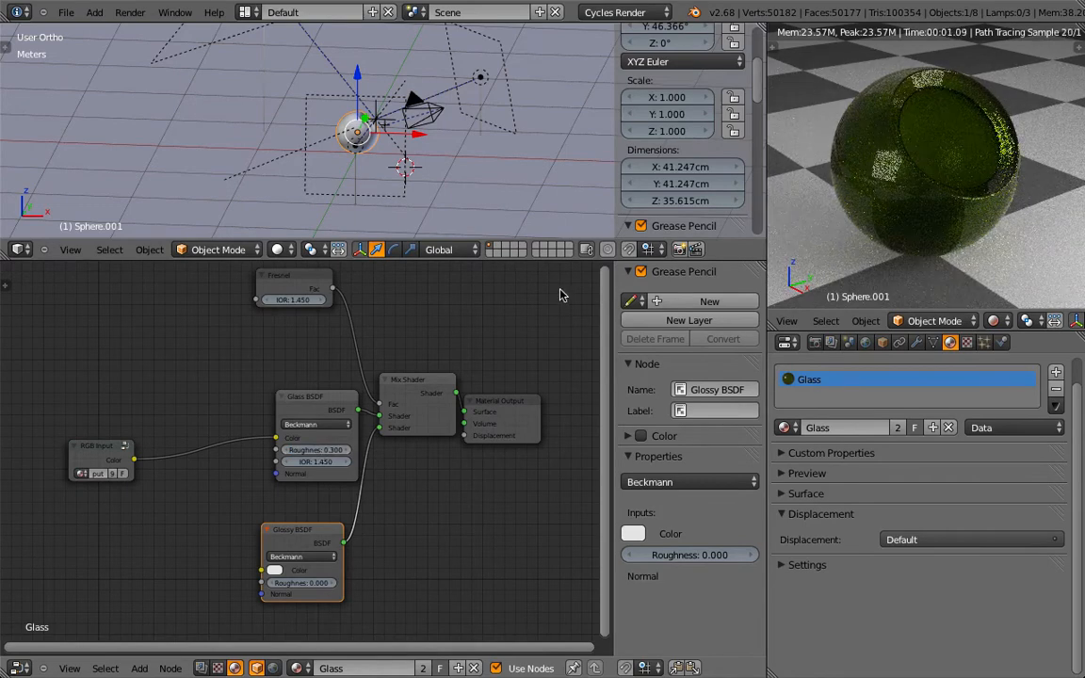
pyautogui.click(784, 428)
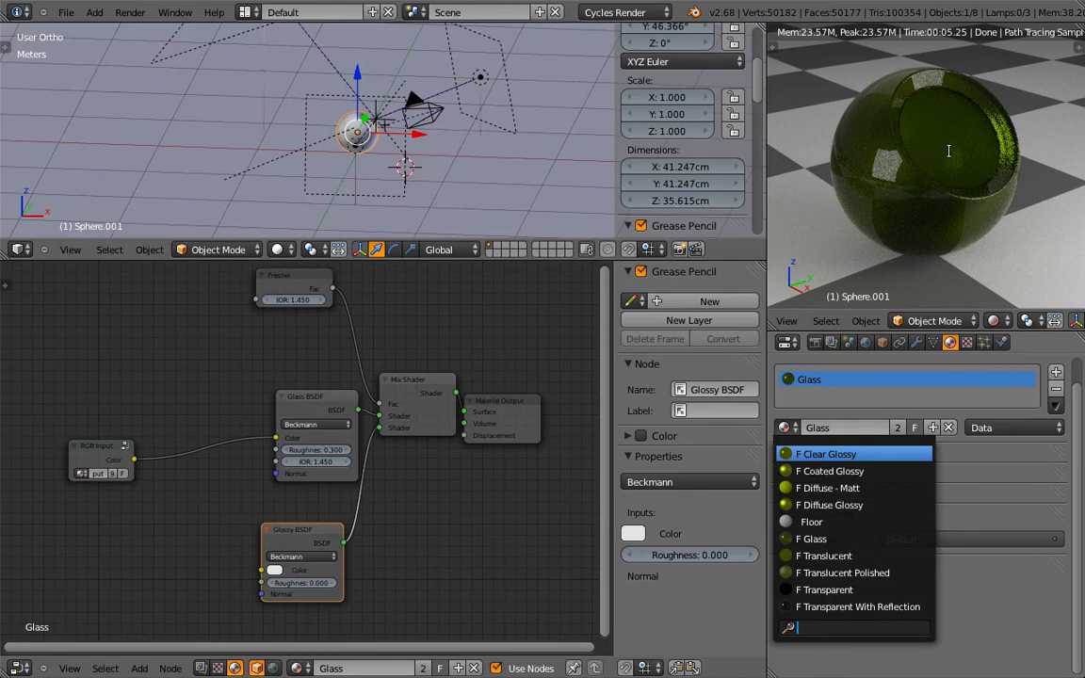
pyautogui.click(980, 598)
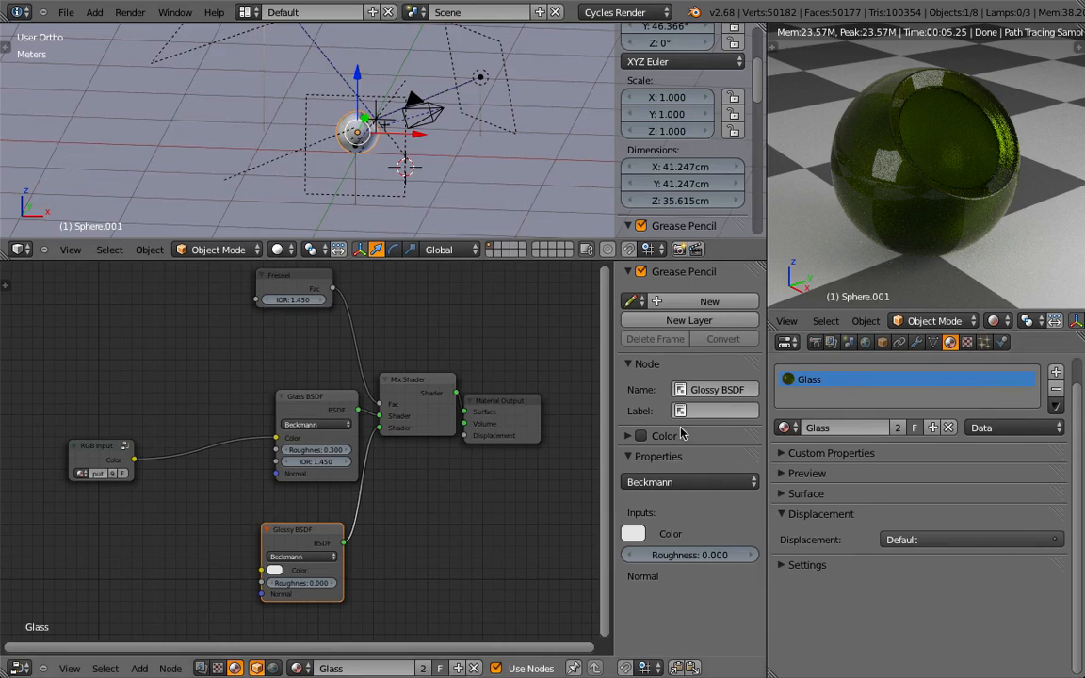
pyautogui.click(784, 427)
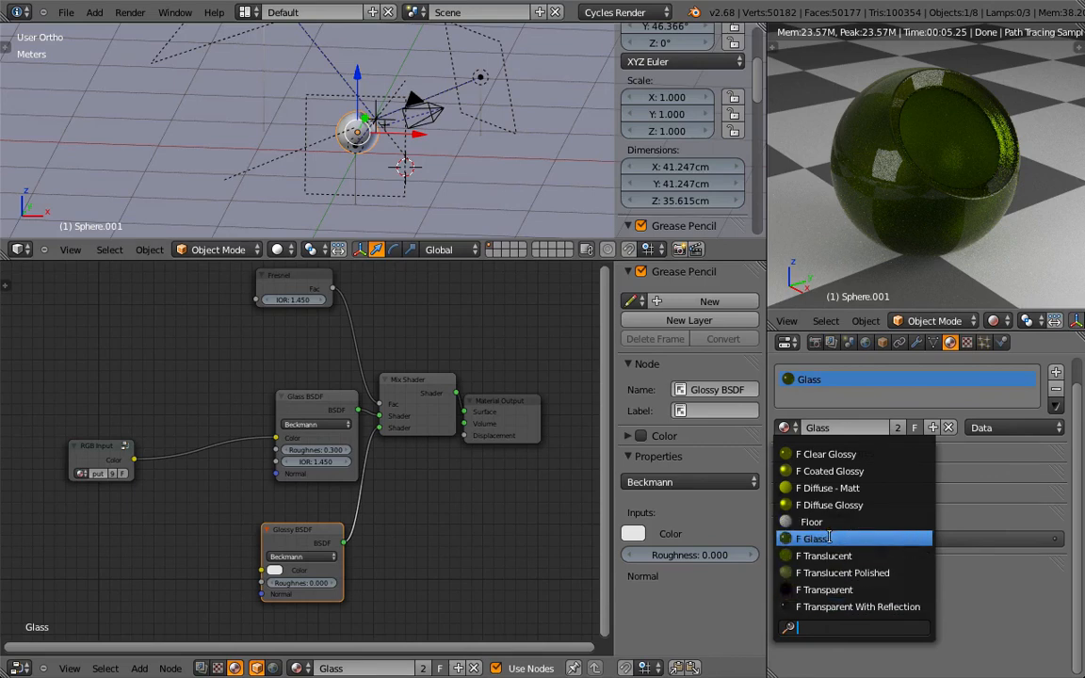
pyautogui.click(1001, 632)
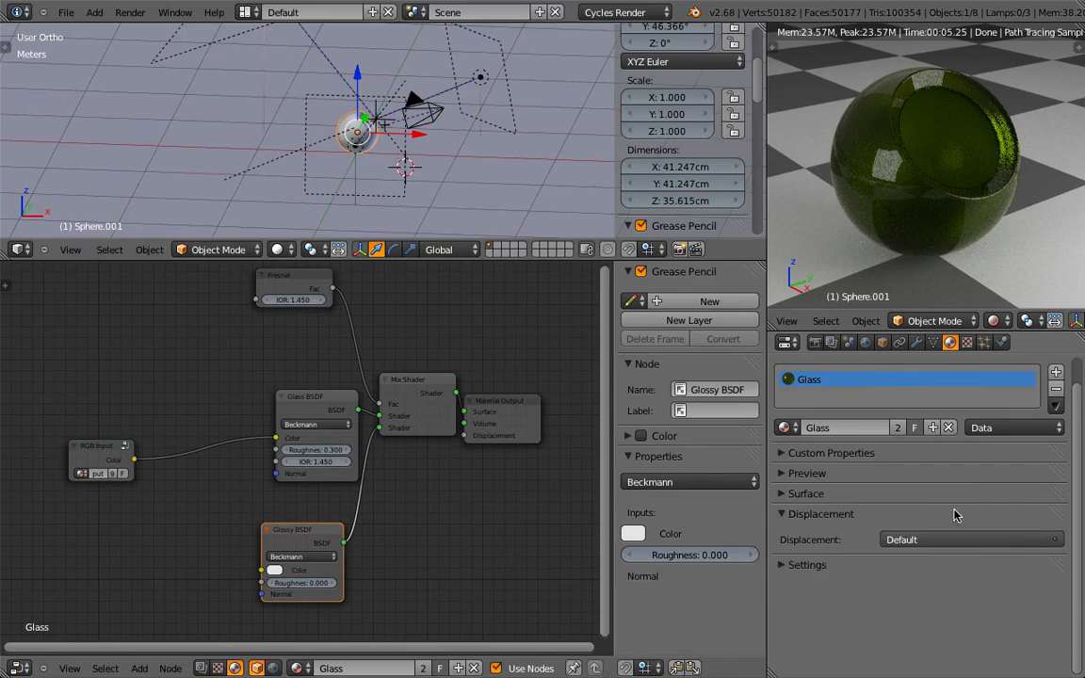